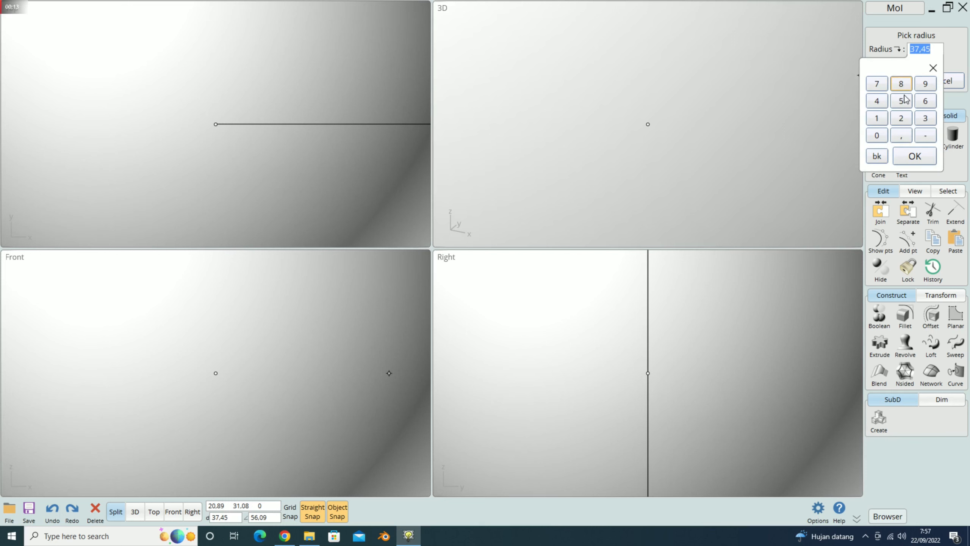
Step: Set the sphere's radius to 5 and show it in the front view
{"action": "left_click", "coordinate": [902, 101]}
{"action": "left_click", "coordinate": [913, 157]}
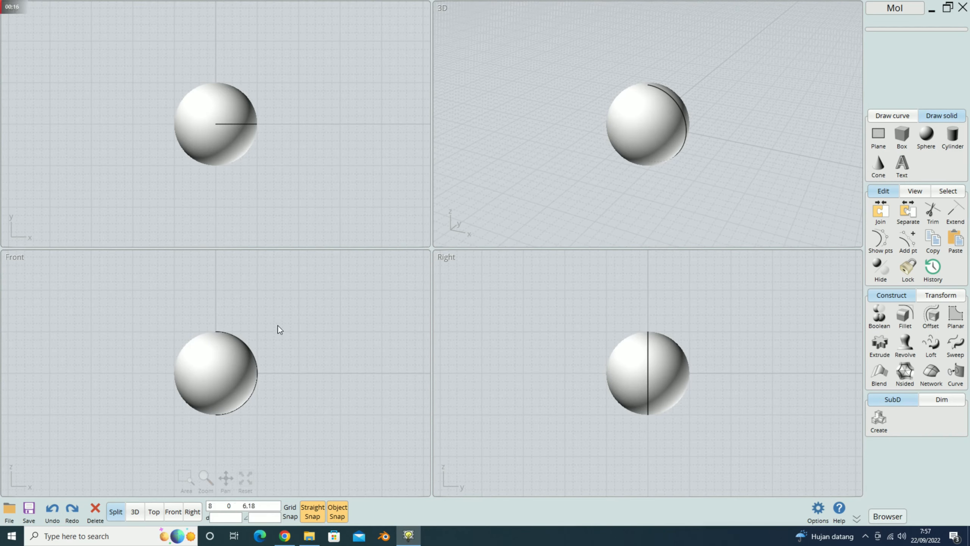
{"action": "left_click", "coordinate": [173, 512]}
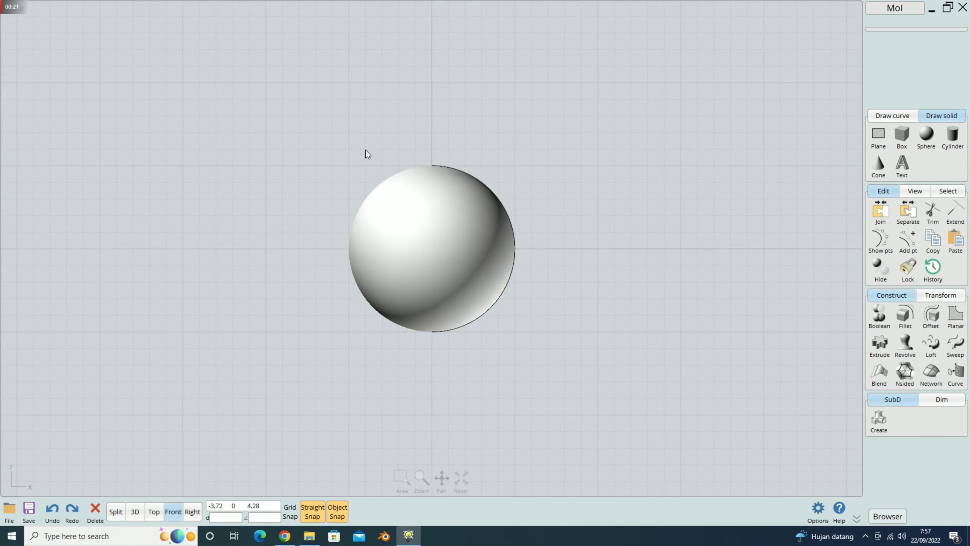
{"action": "scroll", "coordinate": [313, 256], "scroll_direction": "up", "scroll_amount": 5}
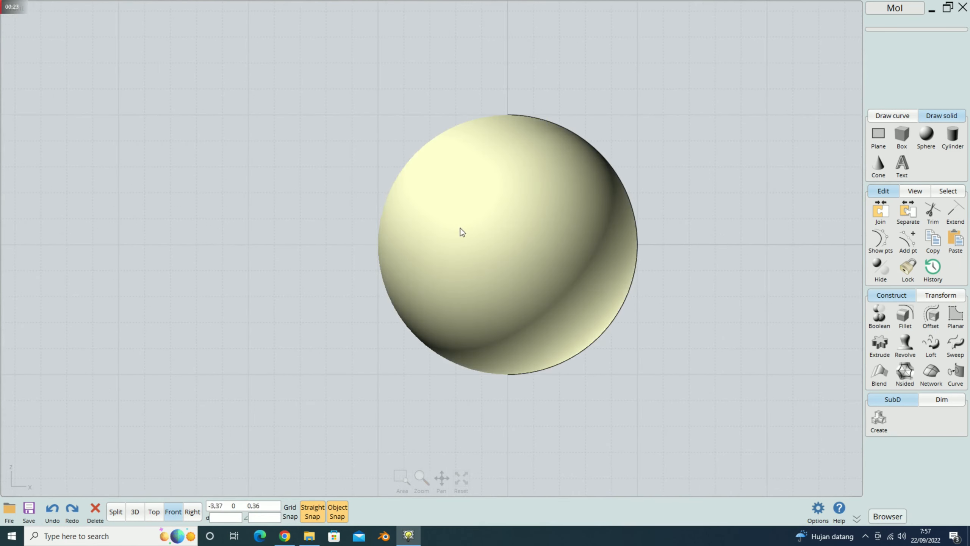
Step: Draw a square about 7.07 wide from the sphere's centre, with its corners on the sphere's outline
{"action": "left_click", "coordinate": [909, 117]}
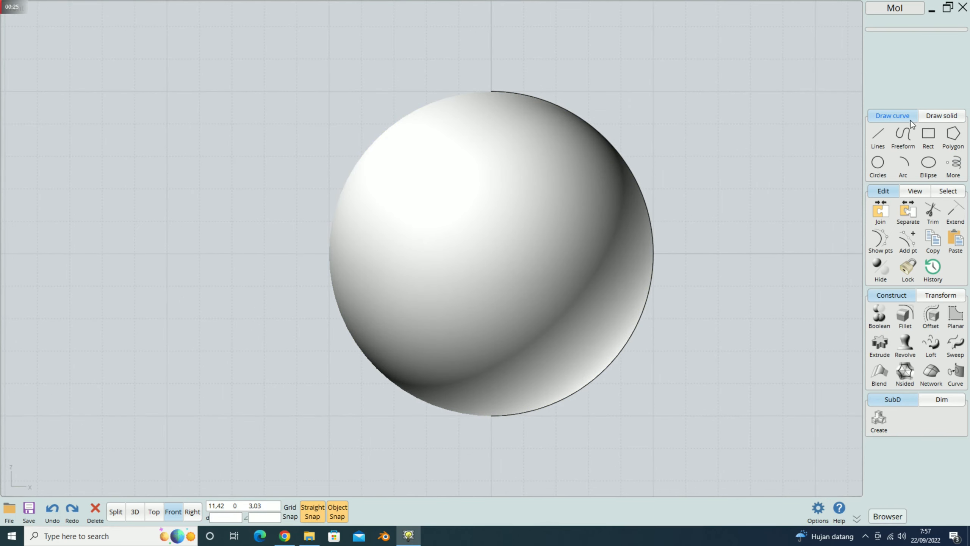
{"action": "left_click", "coordinate": [921, 134]}
{"action": "left_click", "coordinate": [908, 137]}
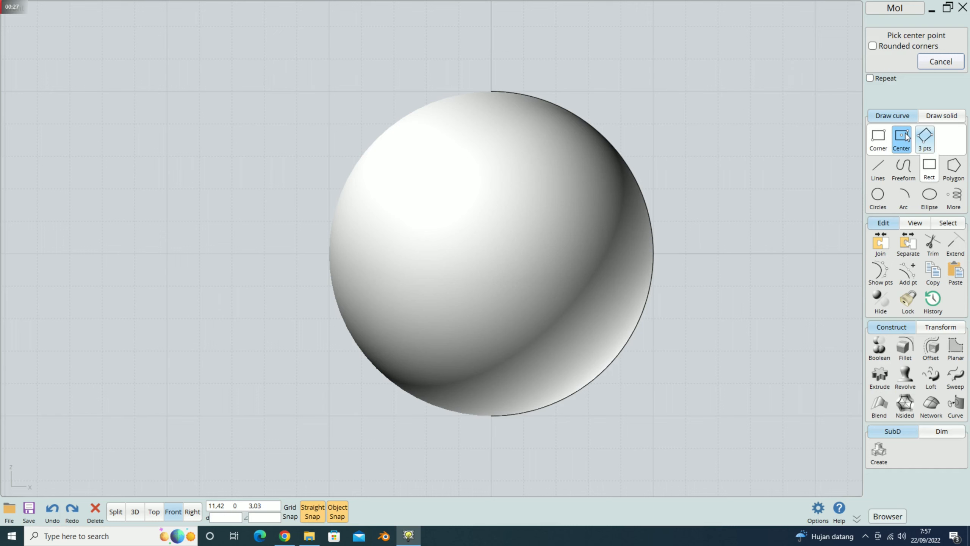
{"action": "left_click", "coordinate": [490, 254]}
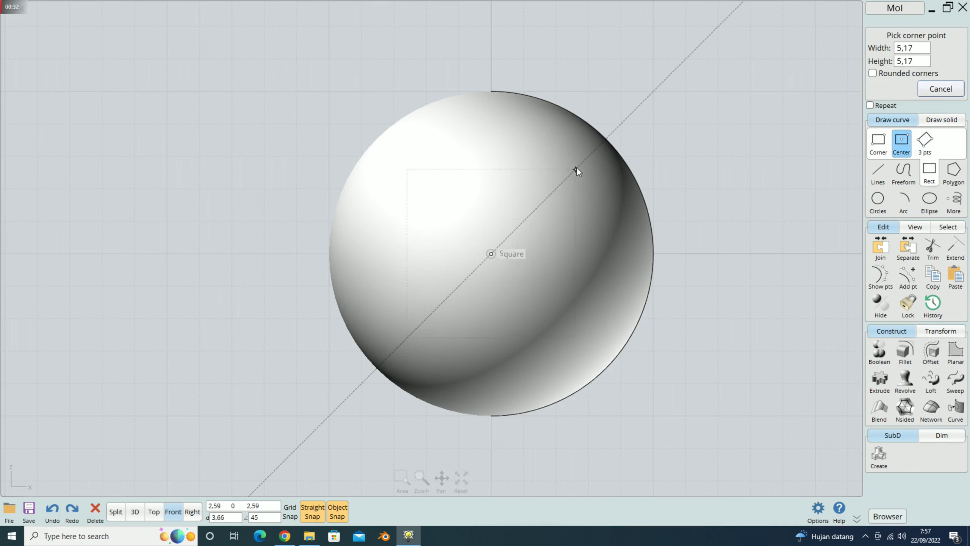
{"action": "left_click", "coordinate": [604, 140]}
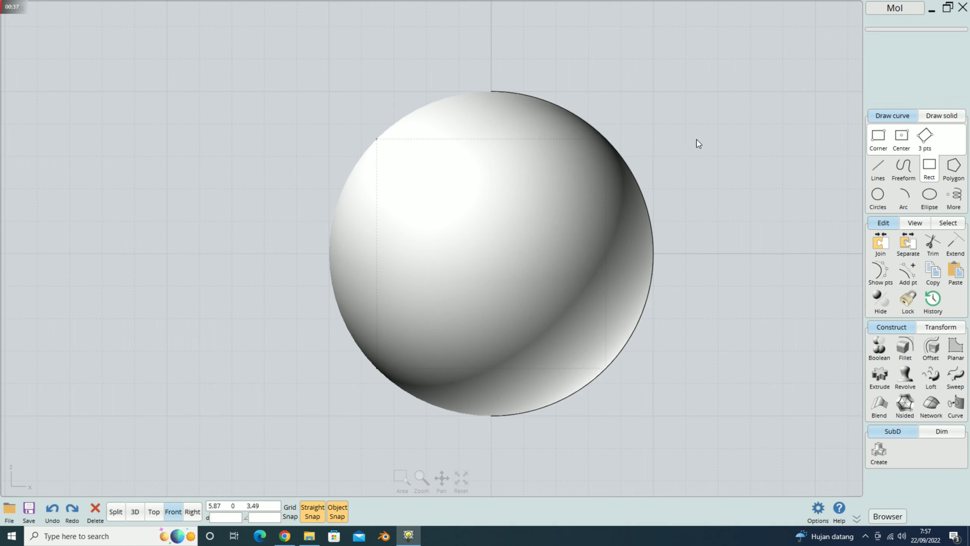
Step: Draw a line about 5.4 long from the midpoint of the square's upper edge, sloping slightly down and left past the sphere
{"action": "left_click", "coordinate": [878, 168]}
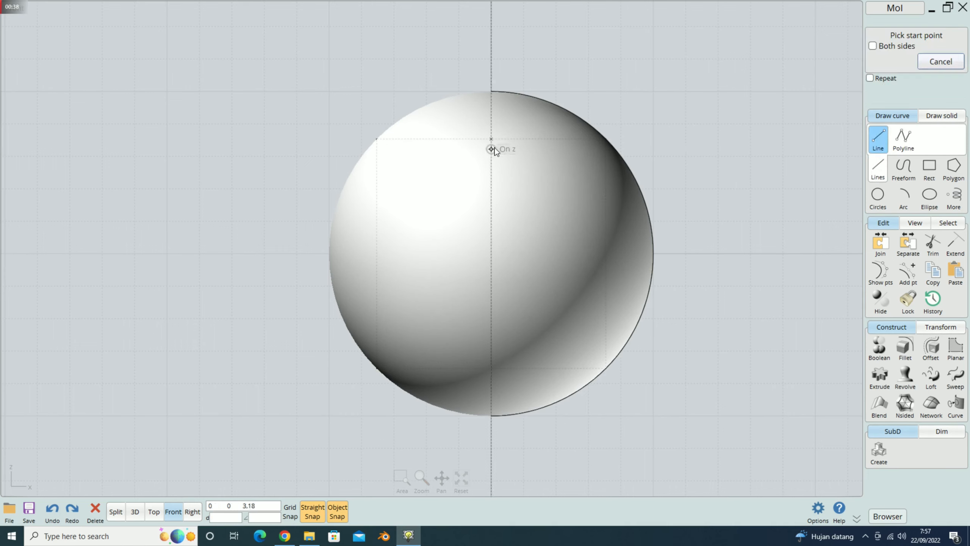
{"action": "left_click", "coordinate": [495, 144]}
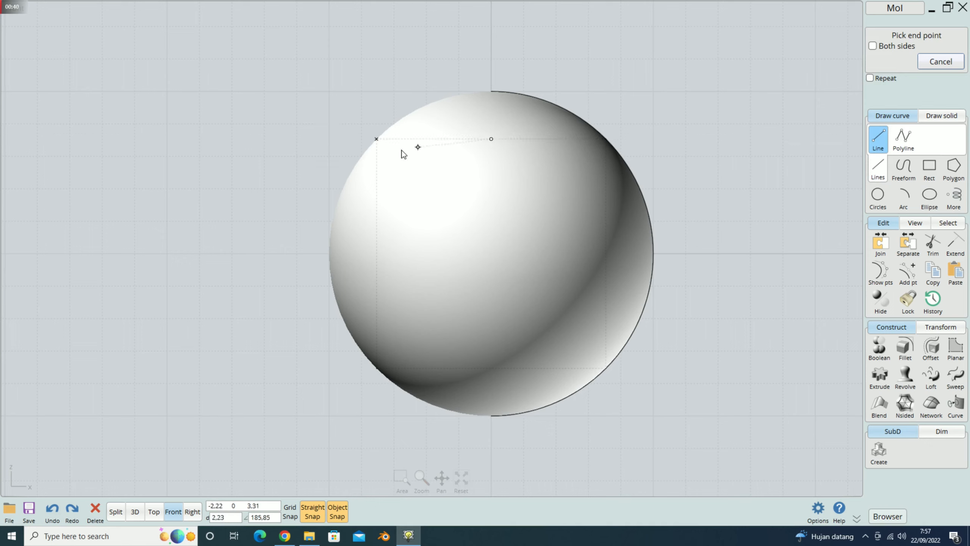
{"action": "left_click", "coordinate": [316, 153]}
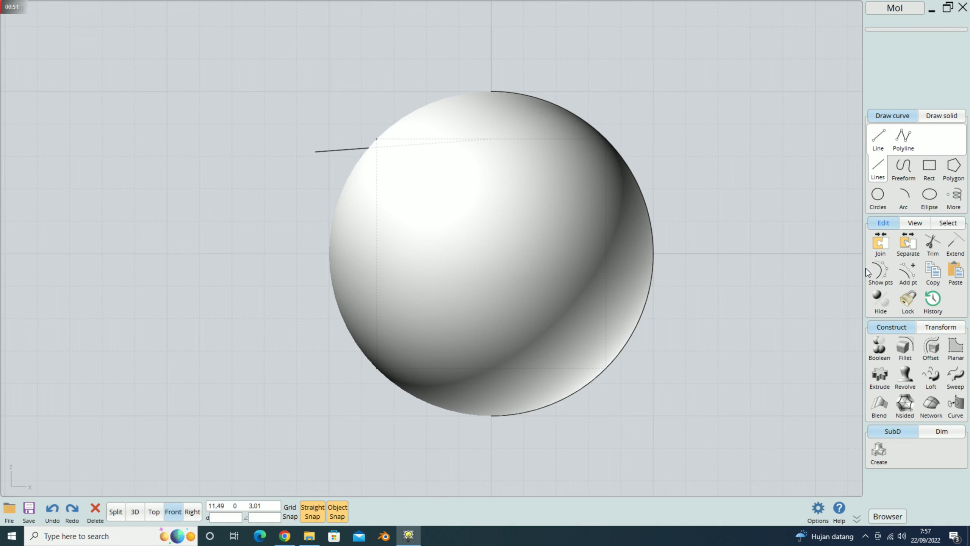
Step: Mirror the sloping line across the vertical axis through the sphere's centre, keeping the original
{"action": "left_click", "coordinate": [929, 328]}
{"action": "left_click", "coordinate": [880, 375]}
{"action": "left_click", "coordinate": [336, 150]}
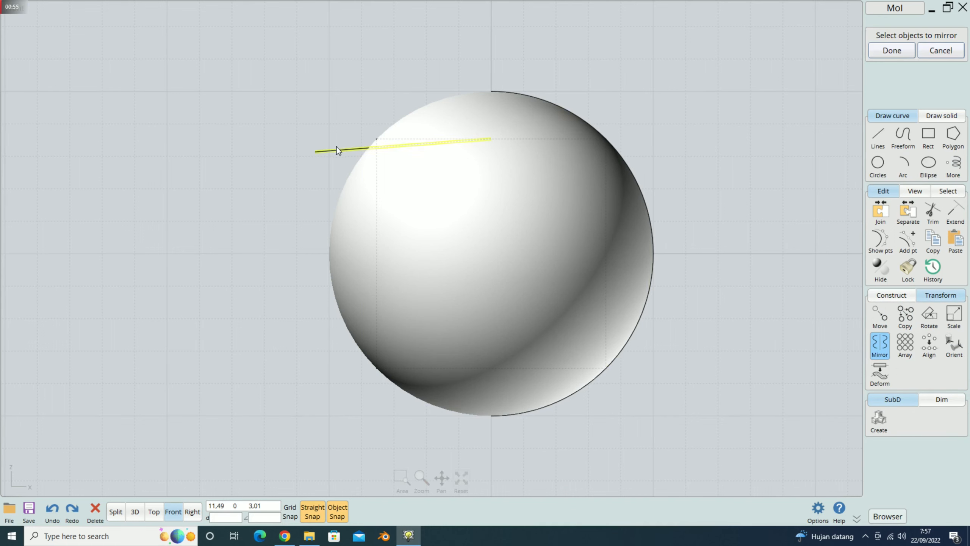
{"action": "right_click", "coordinate": [371, 81]}
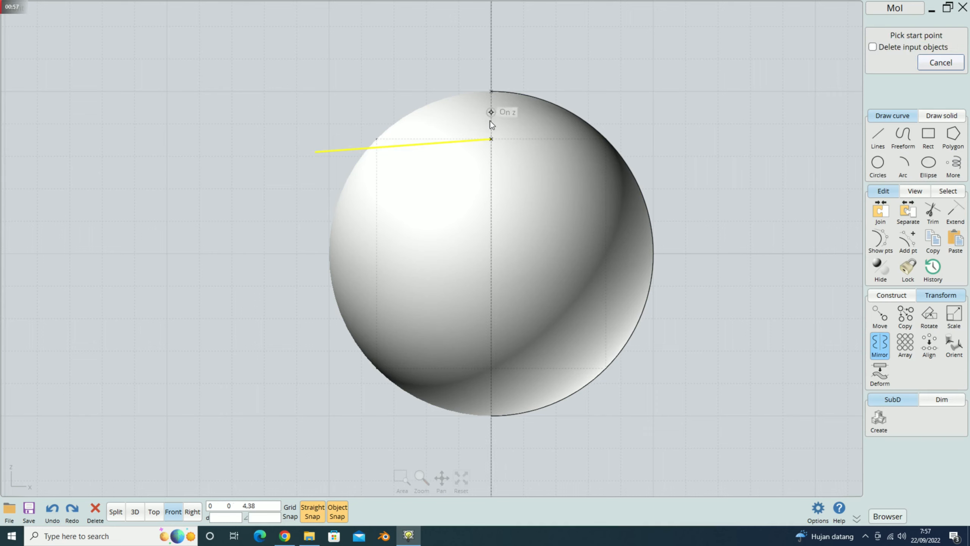
{"action": "left_click", "coordinate": [492, 136]}
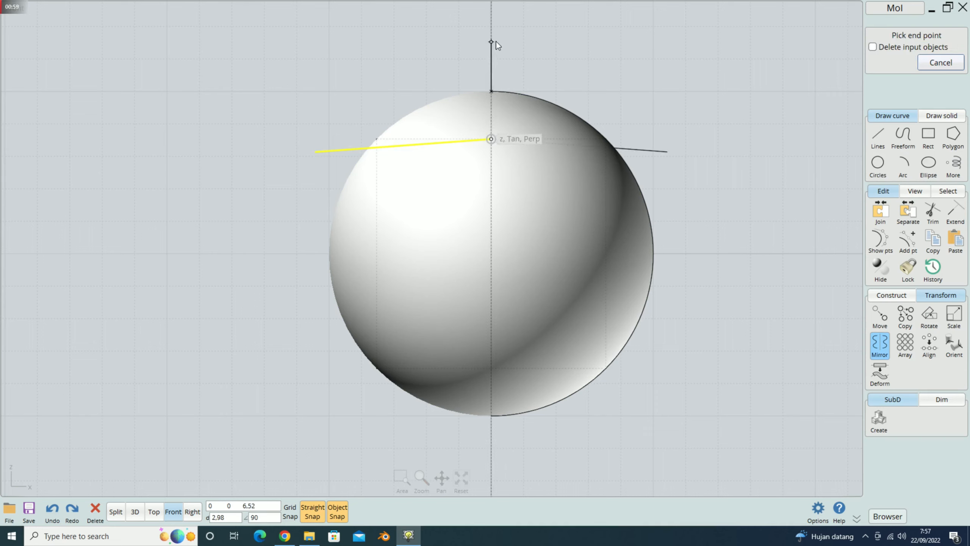
{"action": "left_click", "coordinate": [496, 42]}
{"action": "left_click", "coordinate": [735, 161]}
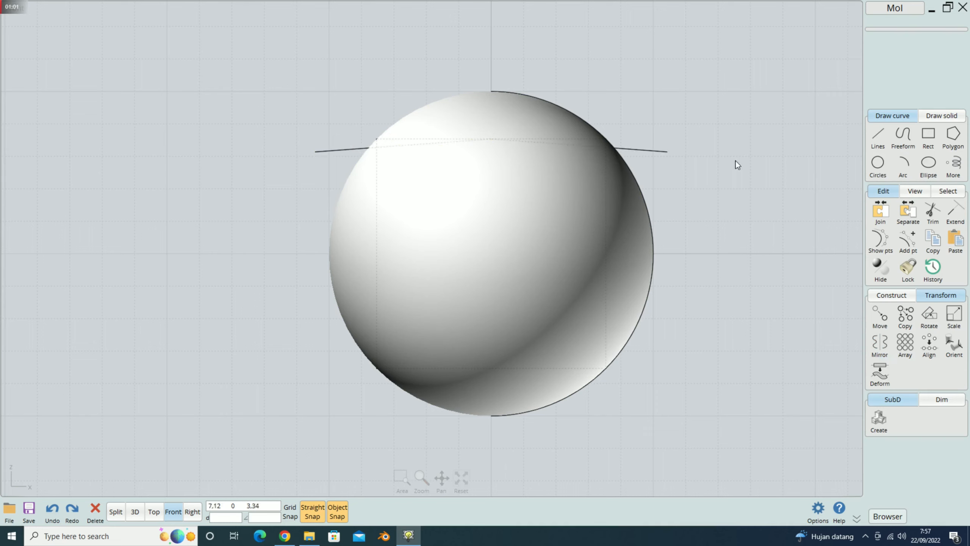
Step: Mirror both upper sloping lines across the horizontal axis through the sphere's centre
{"action": "left_click", "coordinate": [877, 338]}
{"action": "left_click", "coordinate": [646, 150]}
{"action": "left_click", "coordinate": [351, 149]}
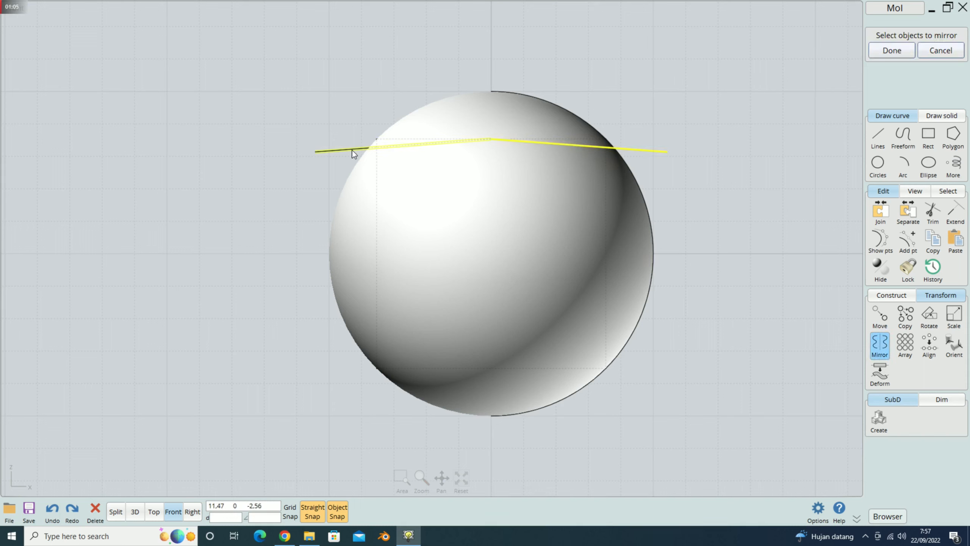
{"action": "left_click", "coordinate": [893, 51]}
{"action": "left_click", "coordinate": [494, 256]}
{"action": "left_click", "coordinate": [720, 254]}
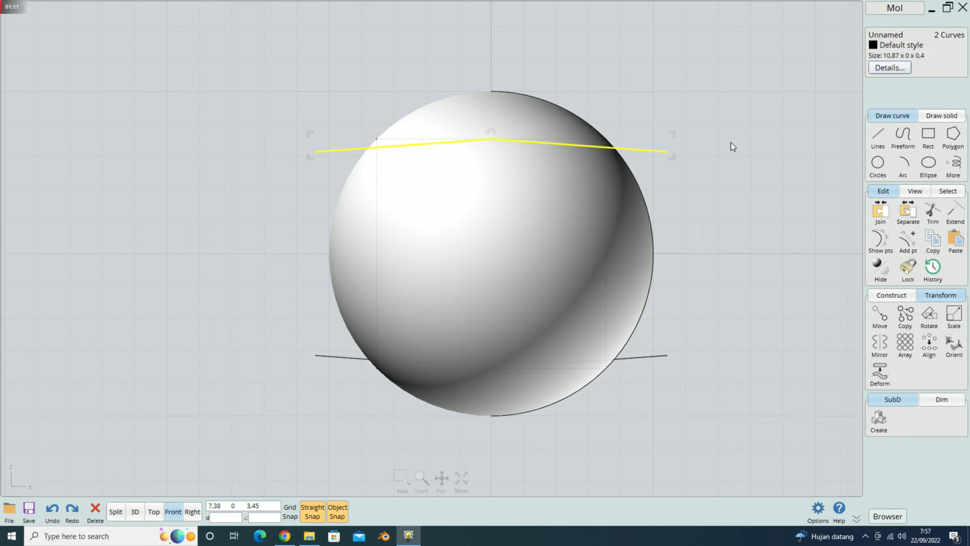
{"action": "left_click", "coordinate": [748, 132]}
{"action": "left_click", "coordinate": [749, 116]}
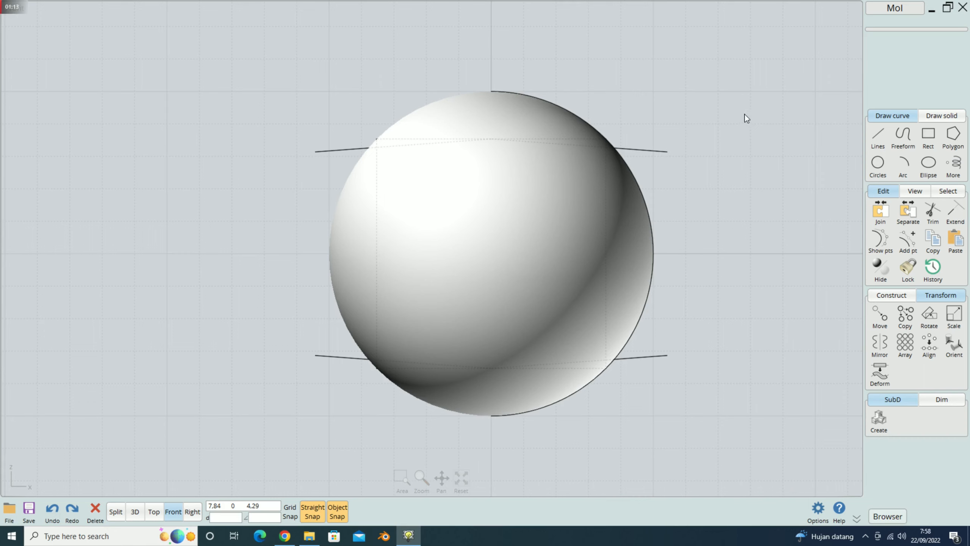
Step: Delete the guide square and draw a vertical line about 12.4 long through the sphere's centre, extending past both poles
{"action": "left_click", "coordinate": [606, 176]}
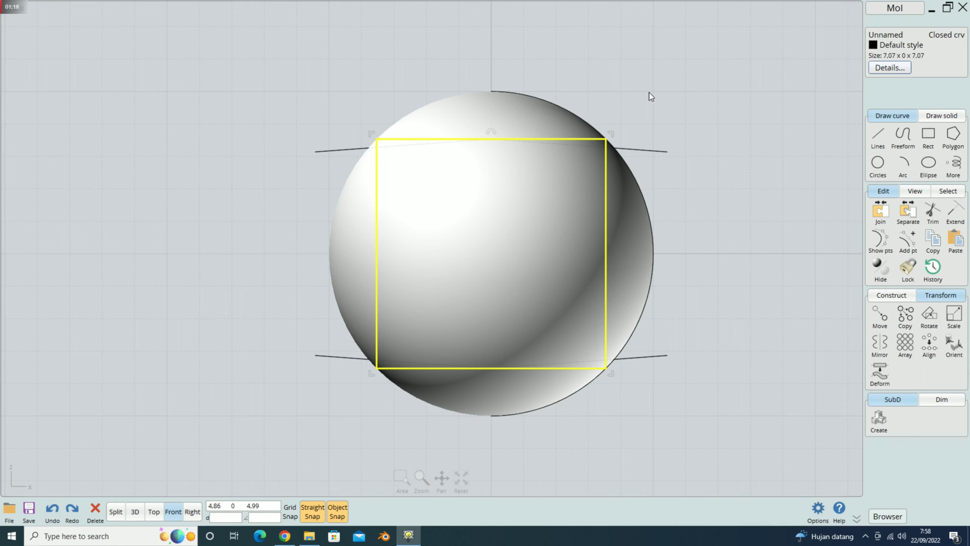
{"action": "key", "text": "Delete"}
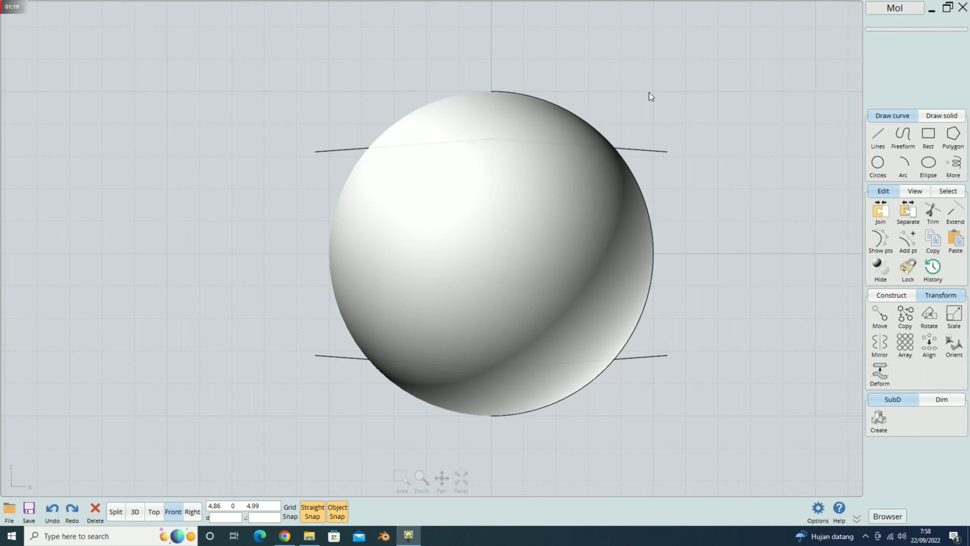
{"action": "left_click", "coordinate": [877, 139]}
{"action": "left_click", "coordinate": [496, 53]}
{"action": "left_click", "coordinate": [498, 456]}
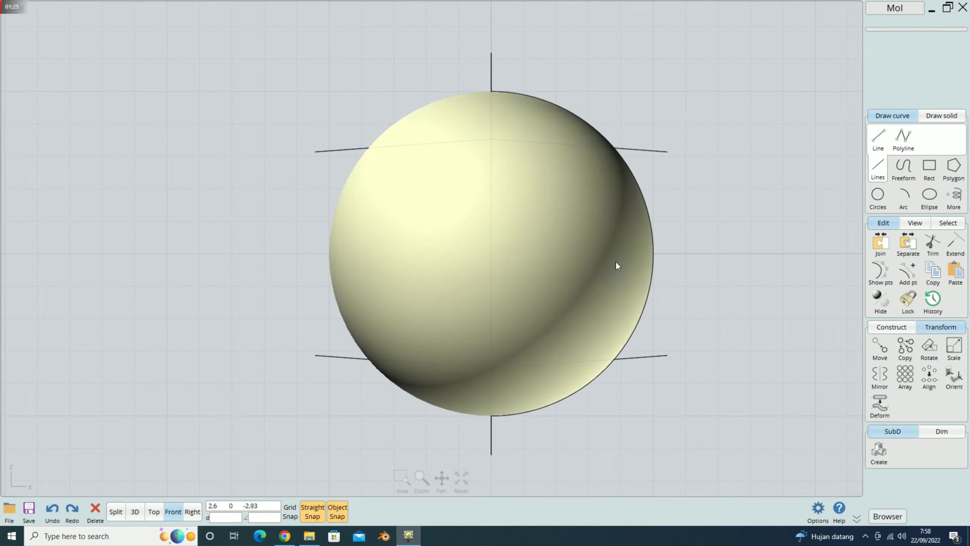
Step: Mutually trim the sphere and all five lines with projected intersections, keeping every piece
{"action": "scroll", "coordinate": [709, 183], "scroll_direction": "down", "scroll_amount": 1}
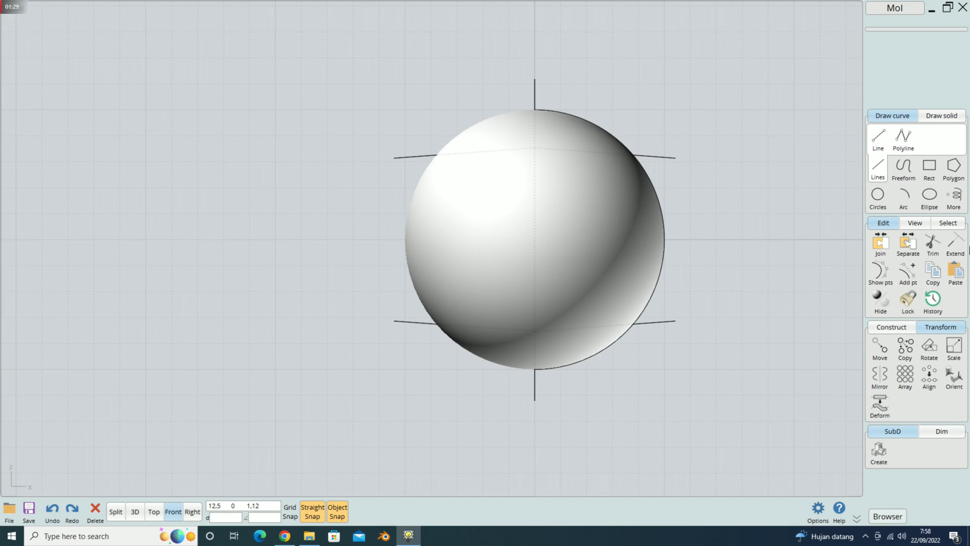
{"action": "left_click_drag", "start_coordinate": [366, 46], "coordinate": [735, 436]}
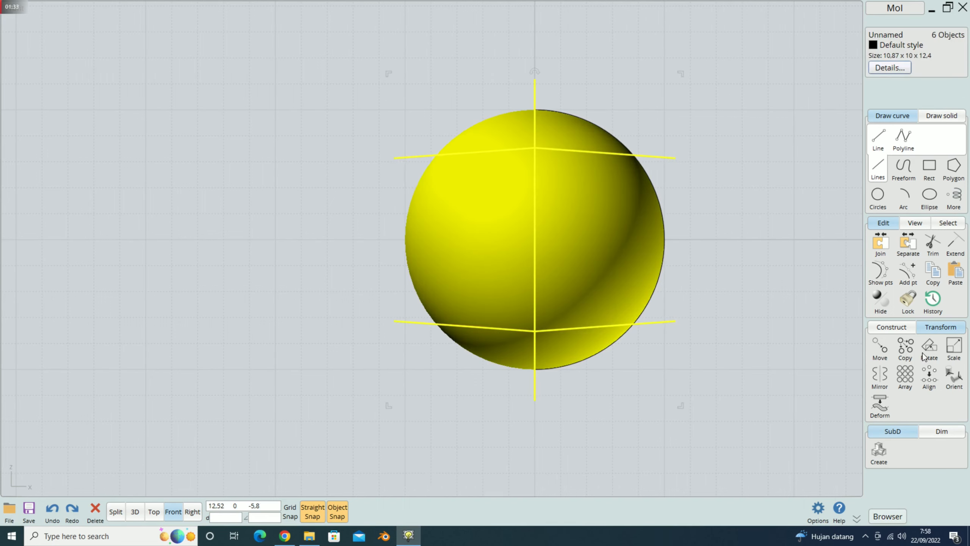
{"action": "left_click", "coordinate": [930, 246]}
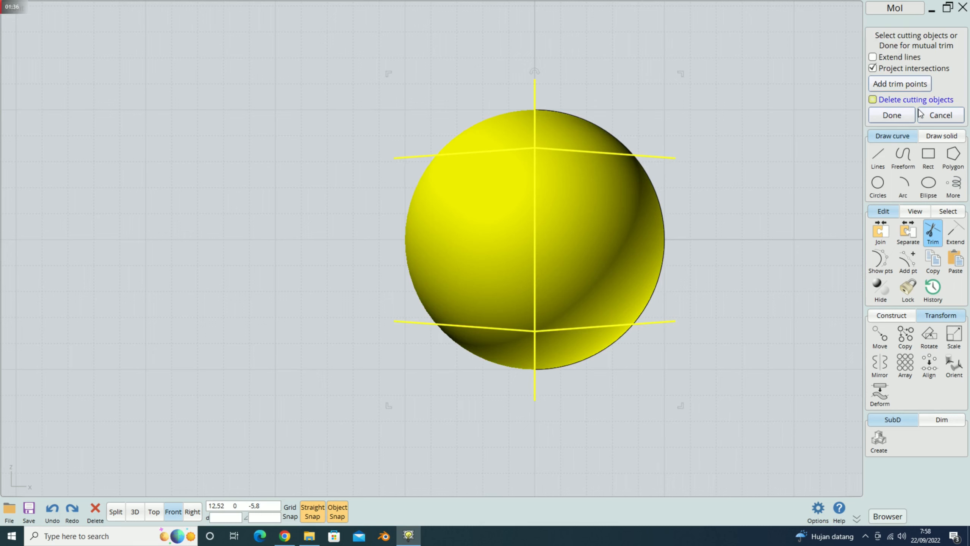
{"action": "left_click", "coordinate": [900, 119]}
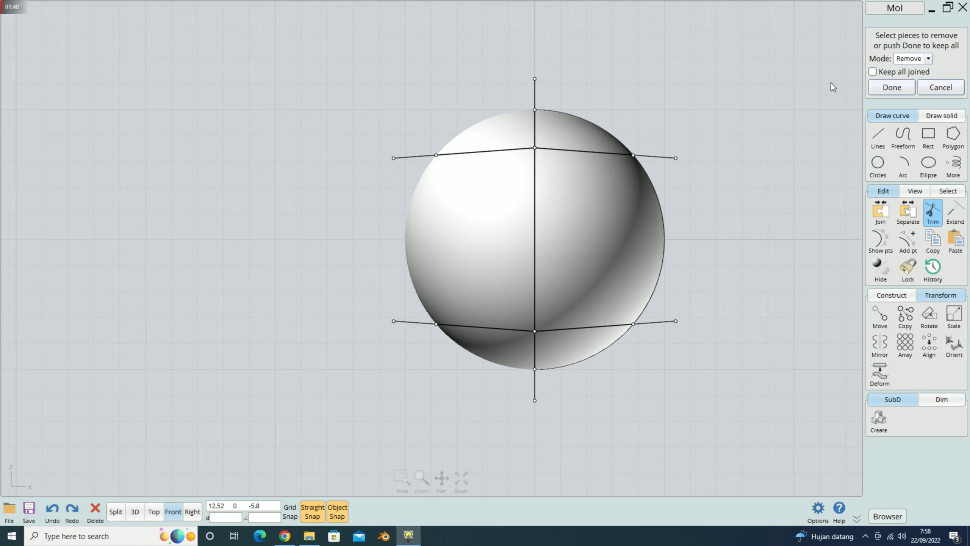
{"action": "left_click", "coordinate": [897, 88]}
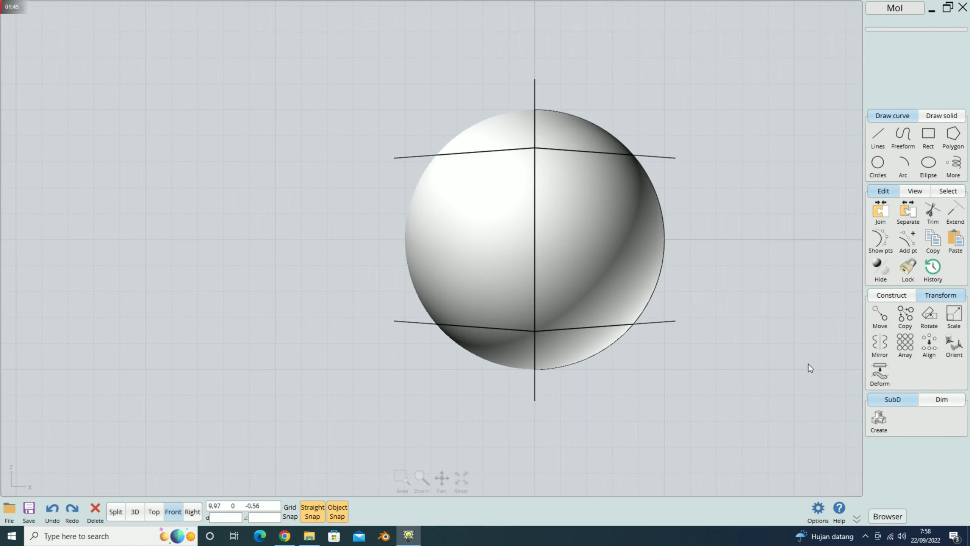
Step: Hide all surfaces temporarily to delete every remaining line curve, and make the surfaces visible again
{"action": "left_click", "coordinate": [884, 517]}
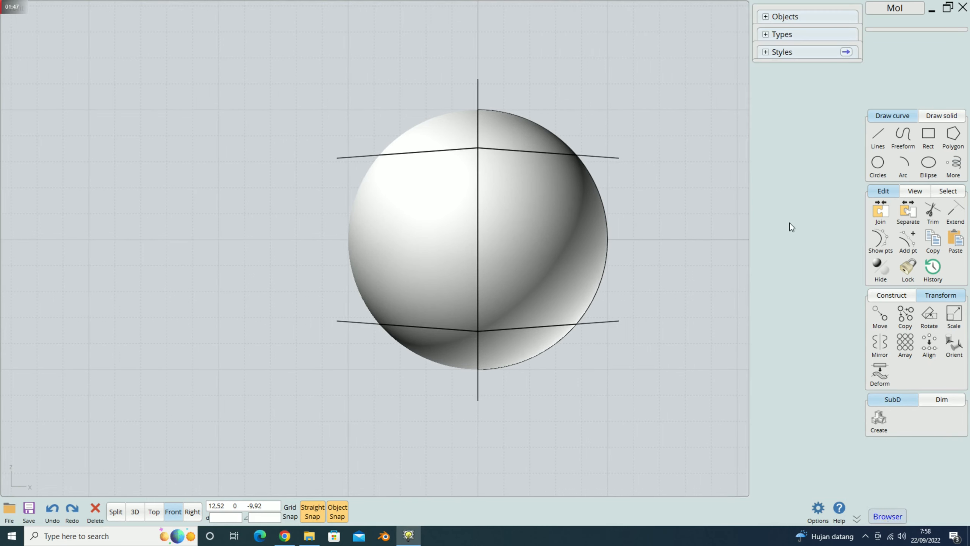
{"action": "left_click", "coordinate": [766, 34]}
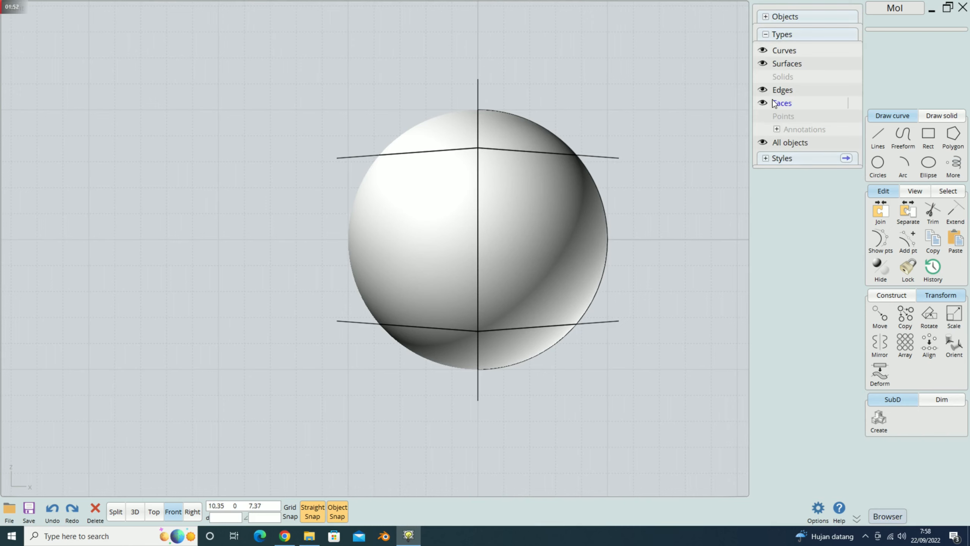
{"action": "left_click", "coordinate": [763, 64]}
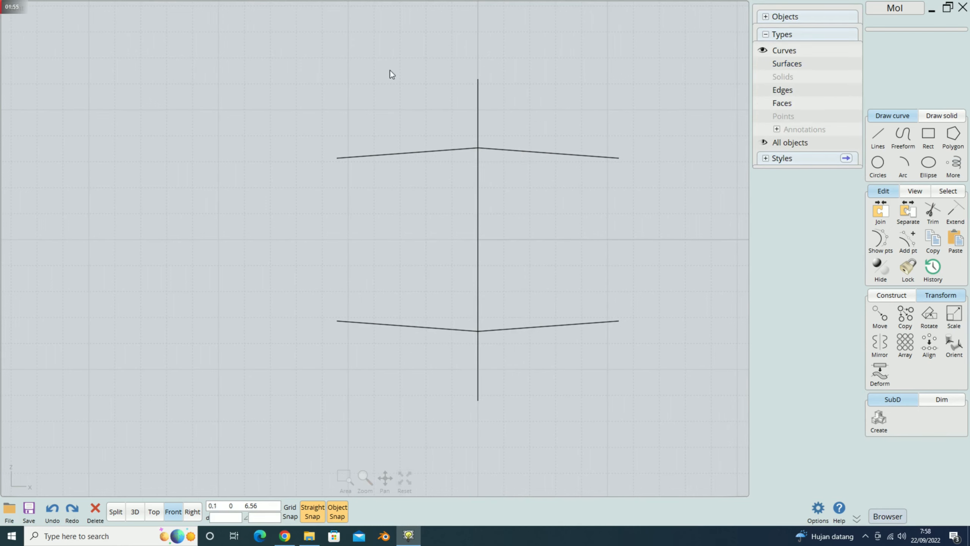
{"action": "left_click_drag", "start_coordinate": [267, 53], "coordinate": [666, 415]}
{"action": "key", "text": "Delete"}
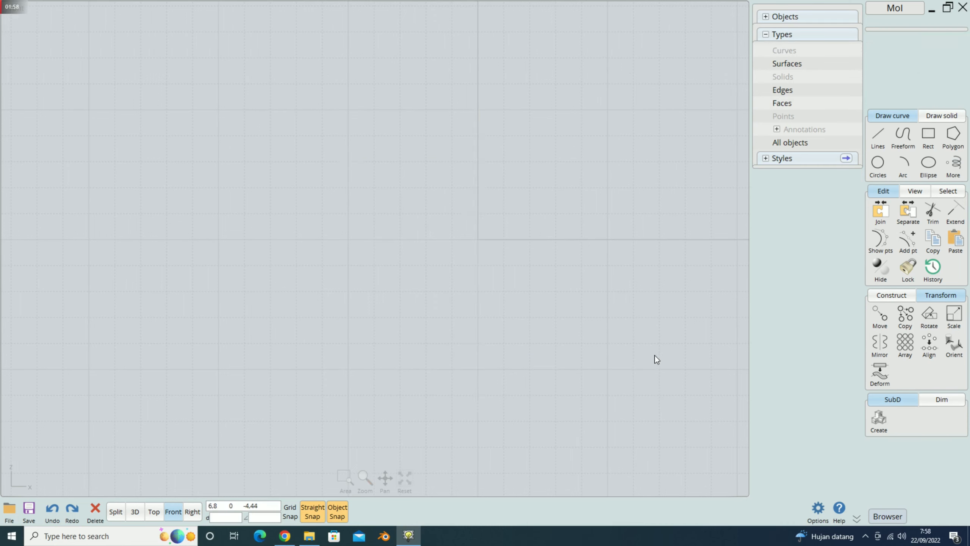
{"action": "left_click", "coordinate": [762, 65]}
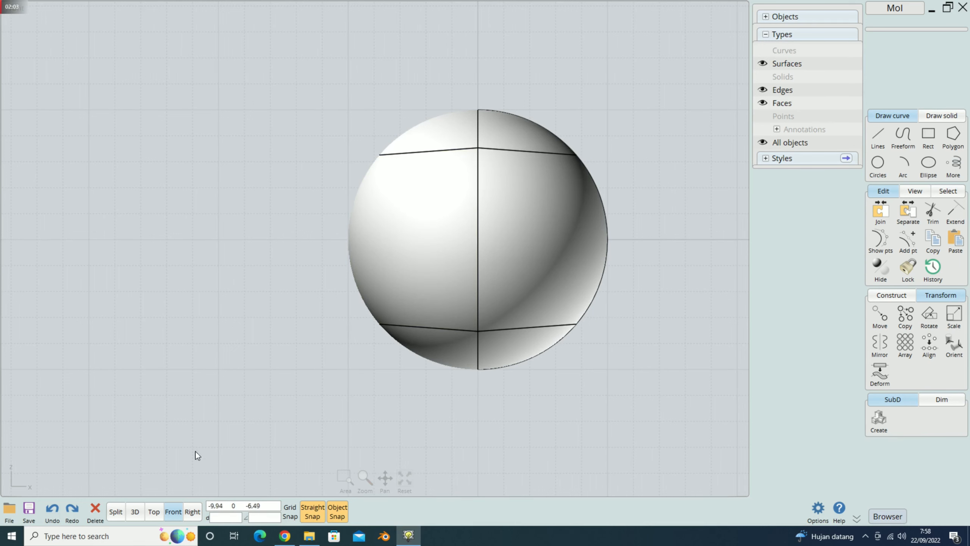
Step: Examine the split sphere's edges in the 3D view, the front view and a closer right view
{"action": "left_click", "coordinate": [133, 512]}
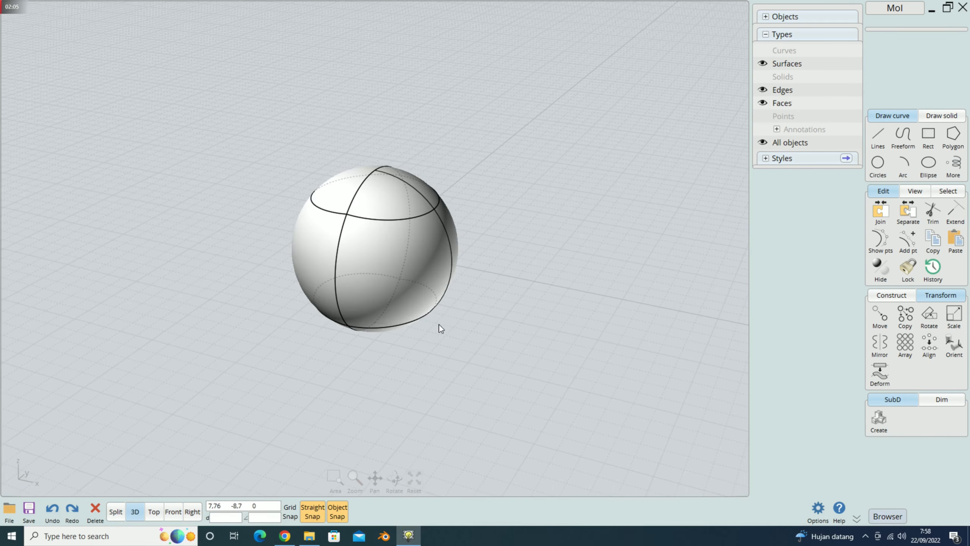
{"action": "right_click_drag", "start_coordinate": [460, 333], "coordinate": [226, 418]}
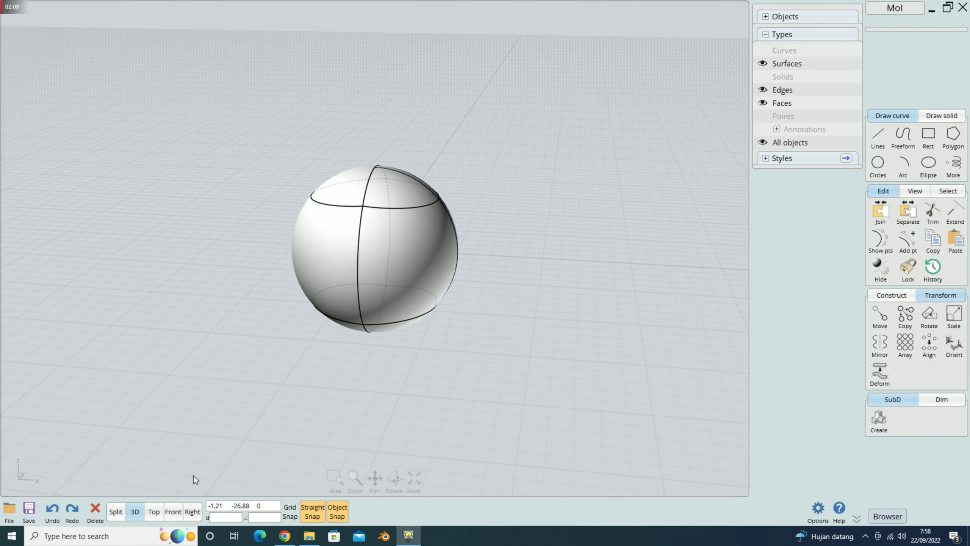
{"action": "left_click", "coordinate": [180, 512]}
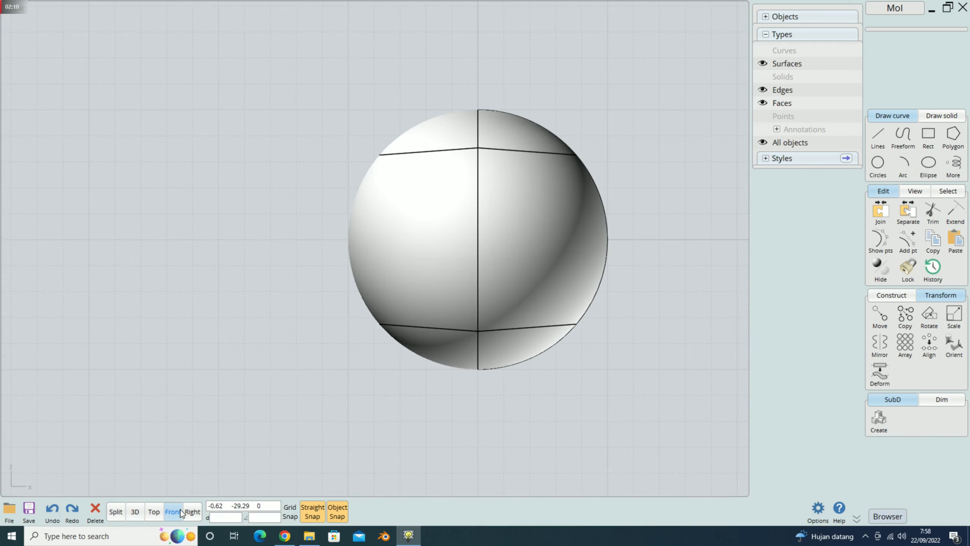
{"action": "left_click", "coordinate": [191, 512]}
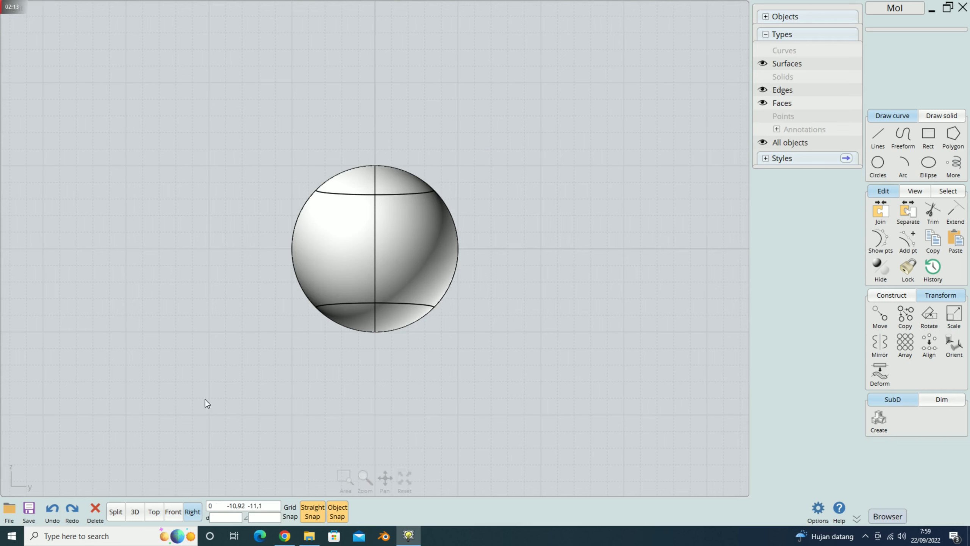
{"action": "scroll", "coordinate": [242, 297], "scroll_direction": "up", "scroll_amount": 2}
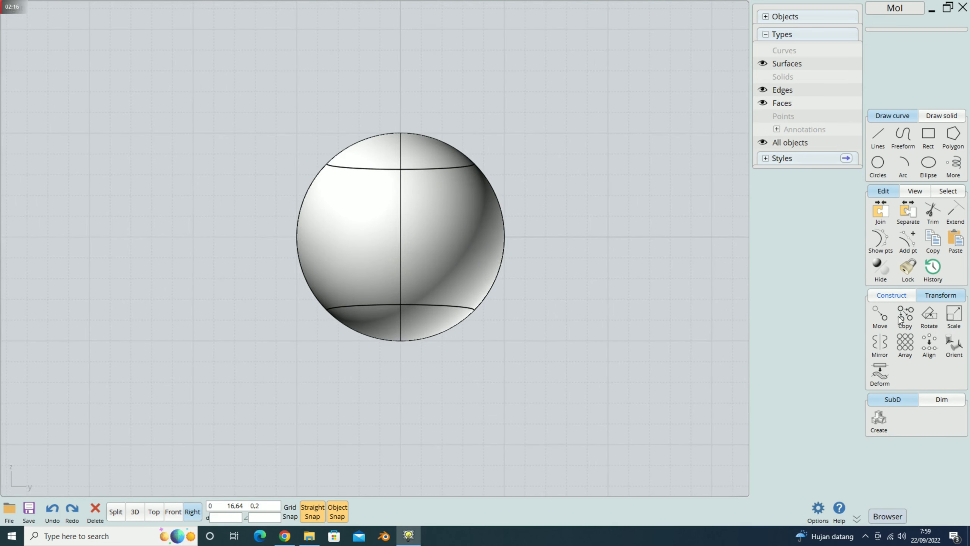
Step: Rotate the three surfaces of the near hemisphere a quarter turn clockwise about the sphere's centre in the right view
{"action": "left_click", "coordinate": [929, 320]}
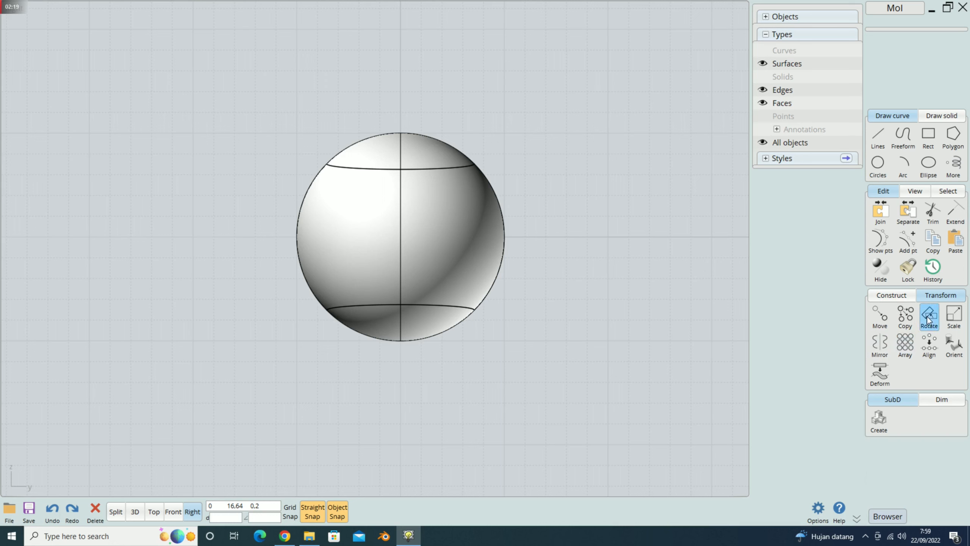
{"action": "left_click", "coordinate": [427, 161]}
{"action": "left_click", "coordinate": [428, 214]}
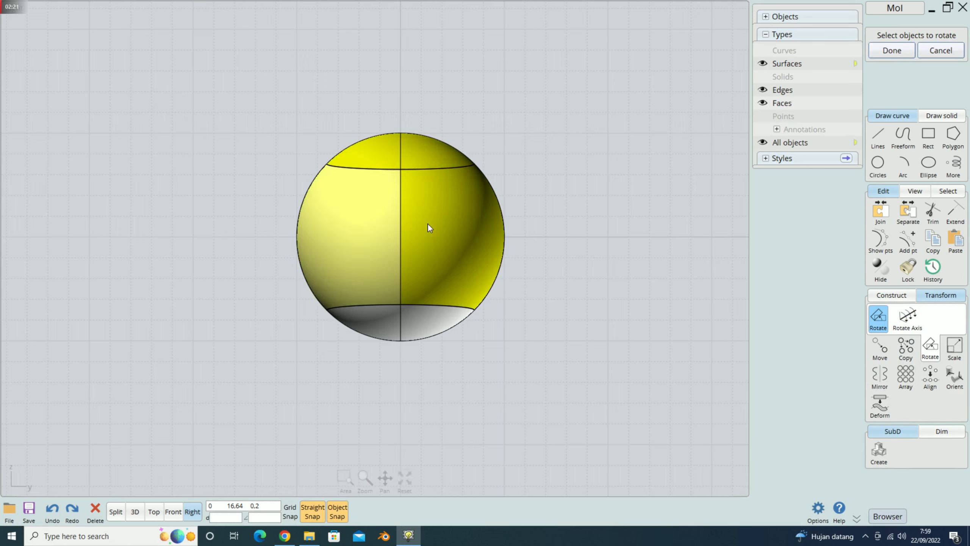
{"action": "left_click", "coordinate": [438, 320]}
{"action": "left_click", "coordinate": [890, 51]}
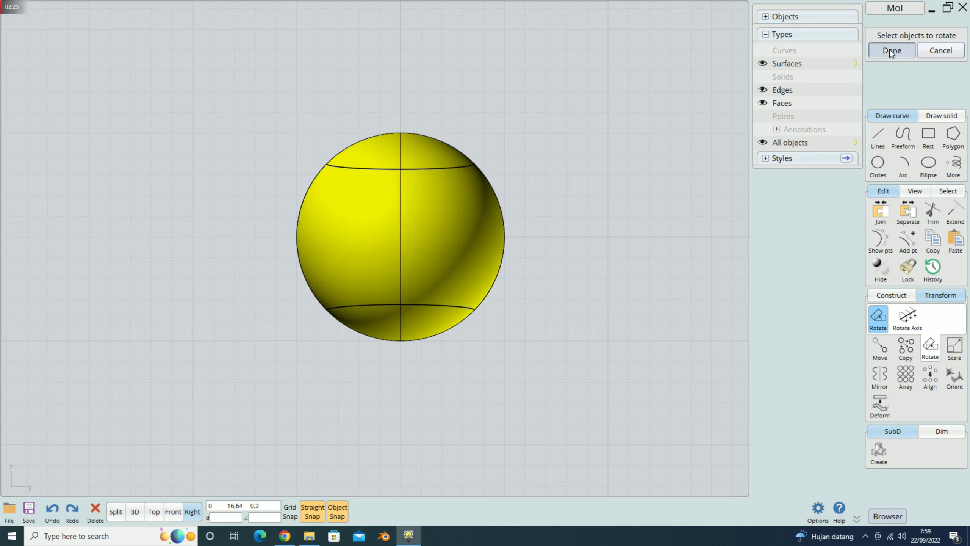
{"action": "left_click", "coordinate": [406, 235]}
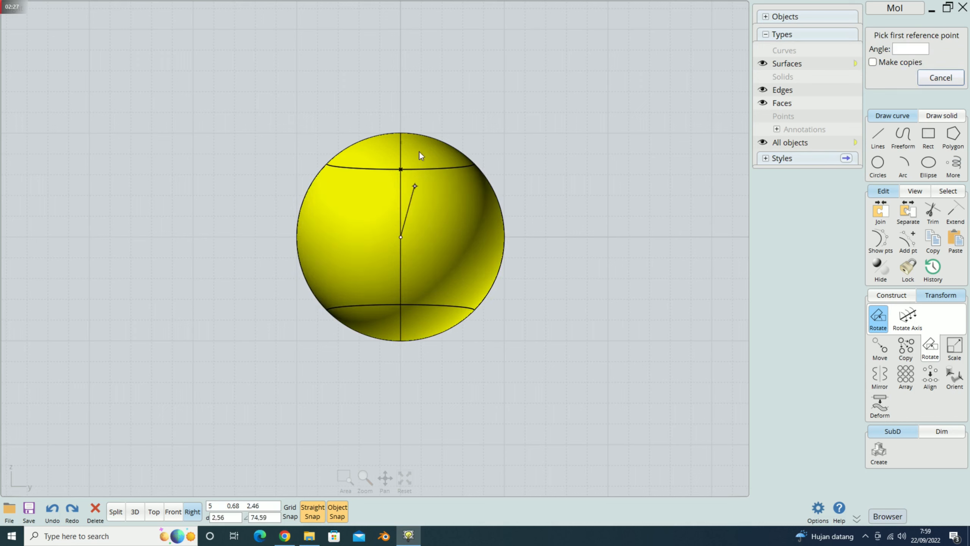
{"action": "left_click", "coordinate": [403, 70]}
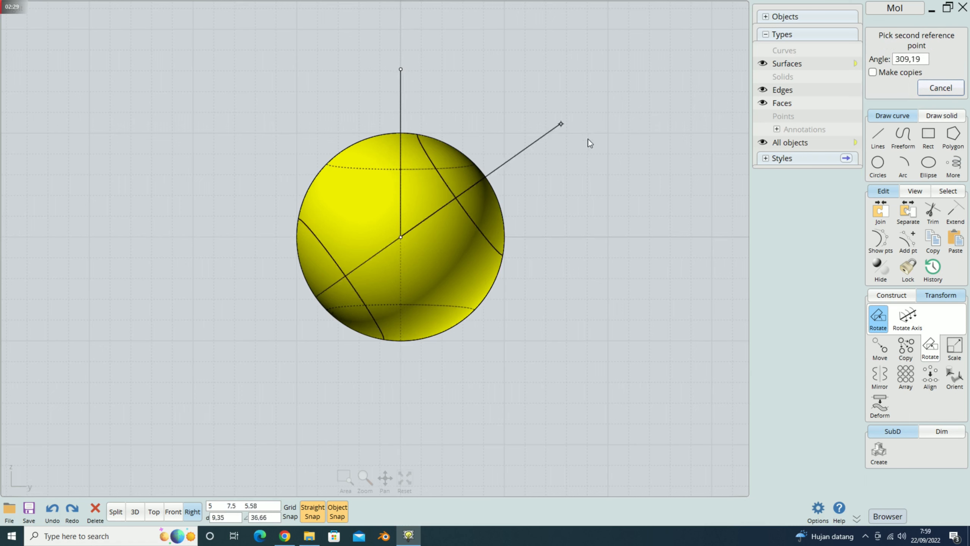
{"action": "left_click", "coordinate": [614, 236]}
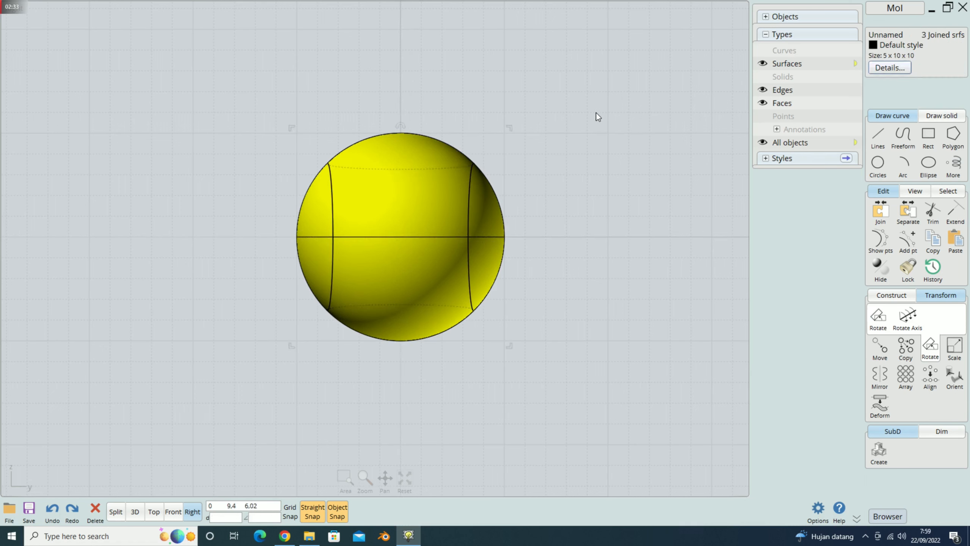
{"action": "left_click", "coordinate": [577, 114]}
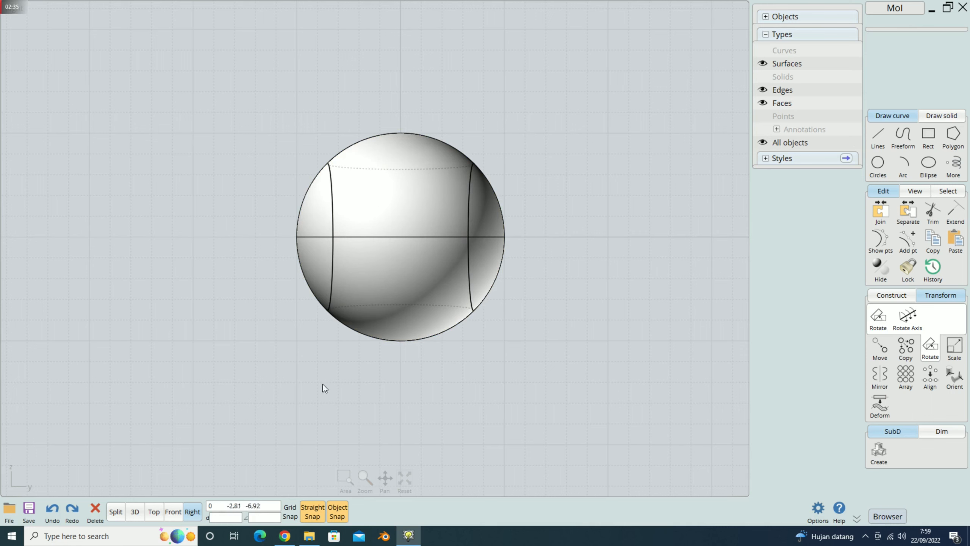
Step: Join the curved seam edges running around the whole sphere into one closed curve, leaving out the straight dividing edges
{"action": "left_click", "coordinate": [136, 512]}
{"action": "left_click_drag", "start_coordinate": [253, 292], "coordinate": [269, 279]}
{"action": "right_click_drag", "start_coordinate": [269, 279], "coordinate": [243, 301]}
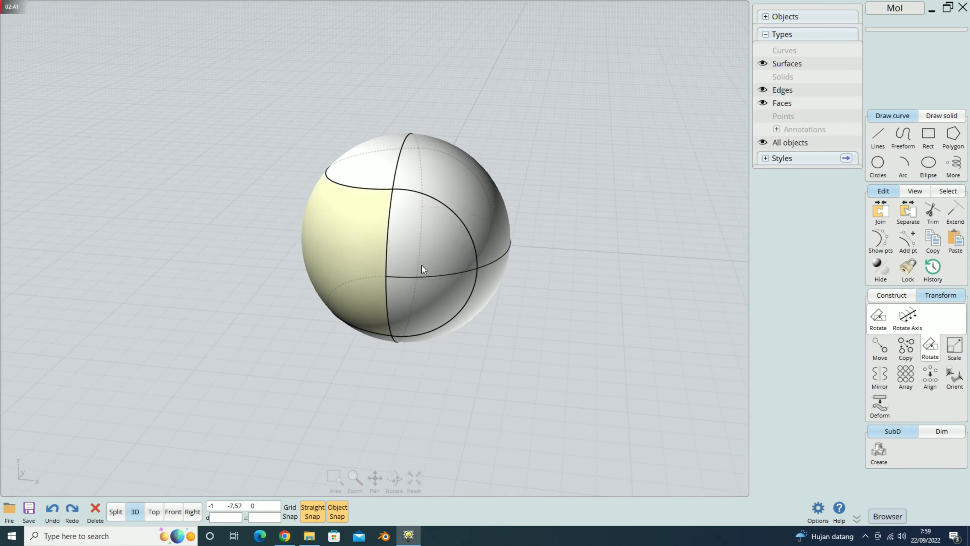
{"action": "scroll", "coordinate": [523, 176], "scroll_direction": "up", "scroll_amount": 1}
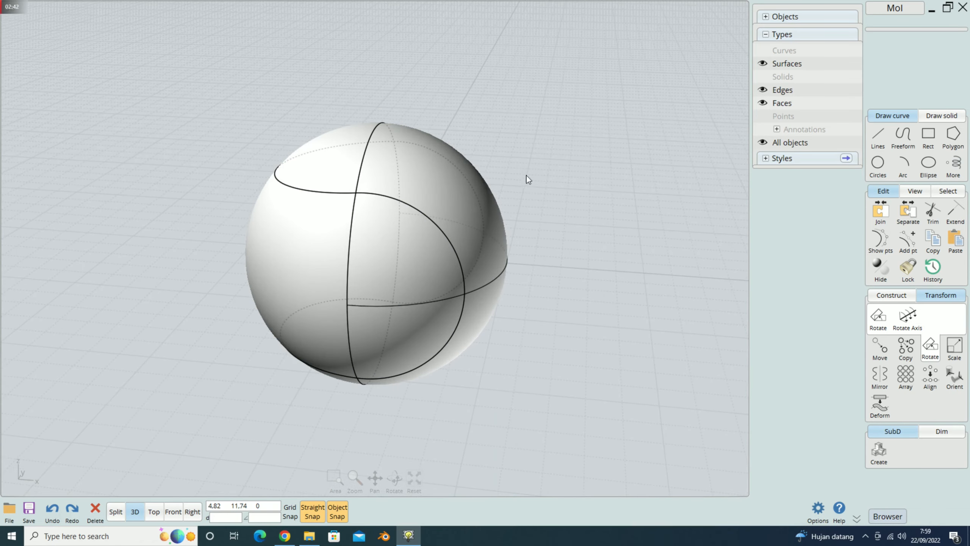
{"action": "left_click", "coordinate": [886, 213]}
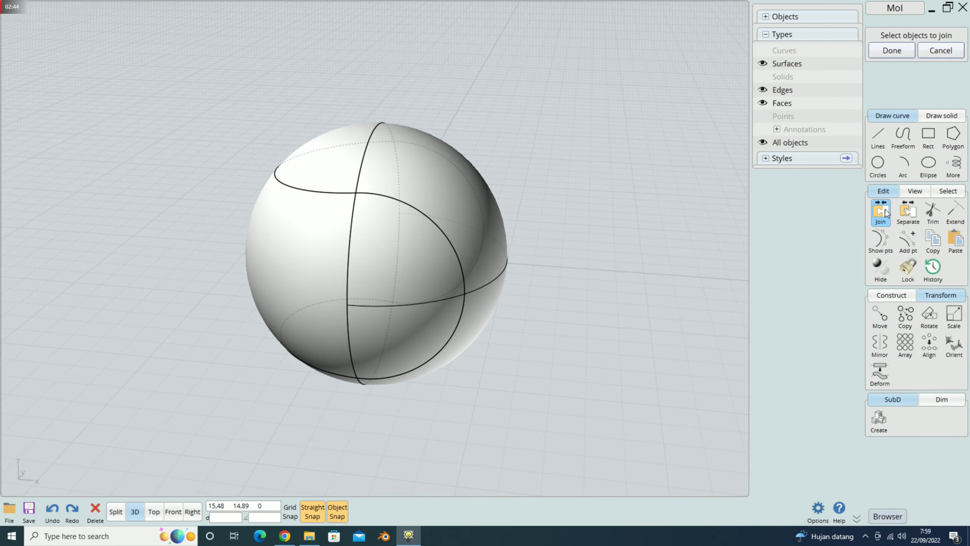
{"action": "left_click", "coordinate": [439, 210]}
{"action": "left_click", "coordinate": [409, 216]}
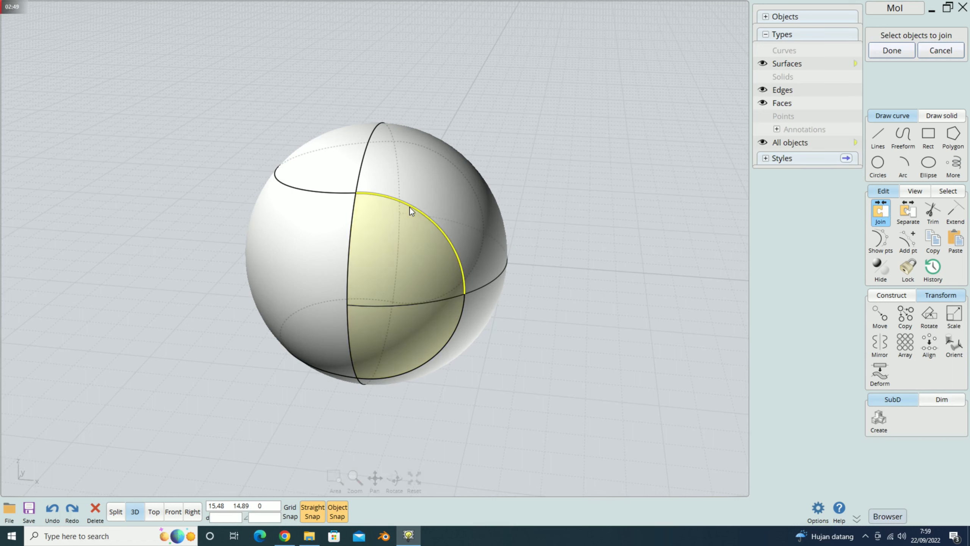
{"action": "left_click", "coordinate": [325, 203]}
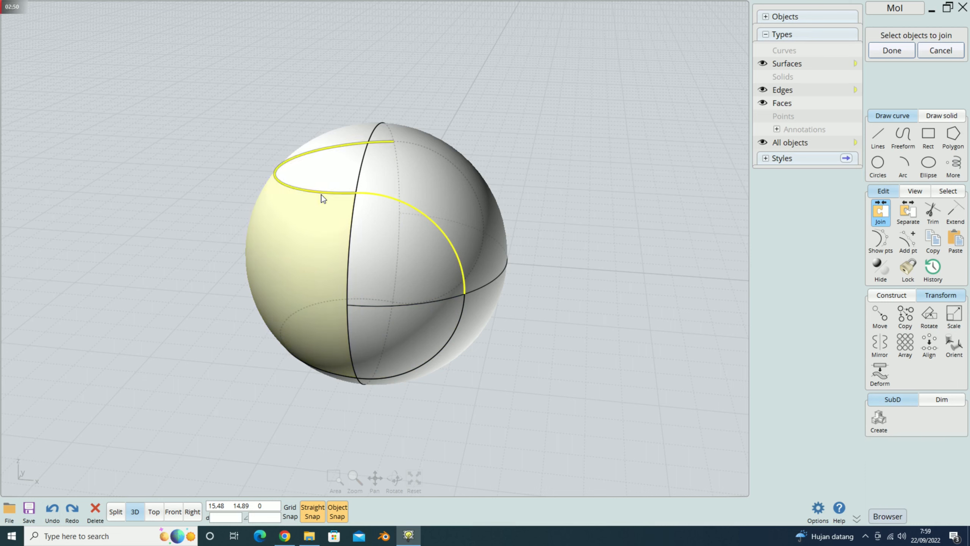
{"action": "left_click", "coordinate": [423, 157]}
{"action": "left_click", "coordinate": [479, 256]}
{"action": "left_click", "coordinate": [373, 300]}
{"action": "left_click", "coordinate": [398, 378]}
{"action": "right_click_drag", "start_coordinate": [594, 267], "coordinate": [676, 254]}
{"action": "left_click", "coordinate": [885, 51]}
Step: Hide the curves temporarily to delete all the sphere surfaces, and make the seam curve visible again
{"action": "right_click_drag", "start_coordinate": [619, 254], "coordinate": [609, 221]}
{"action": "left_click", "coordinate": [605, 187]}
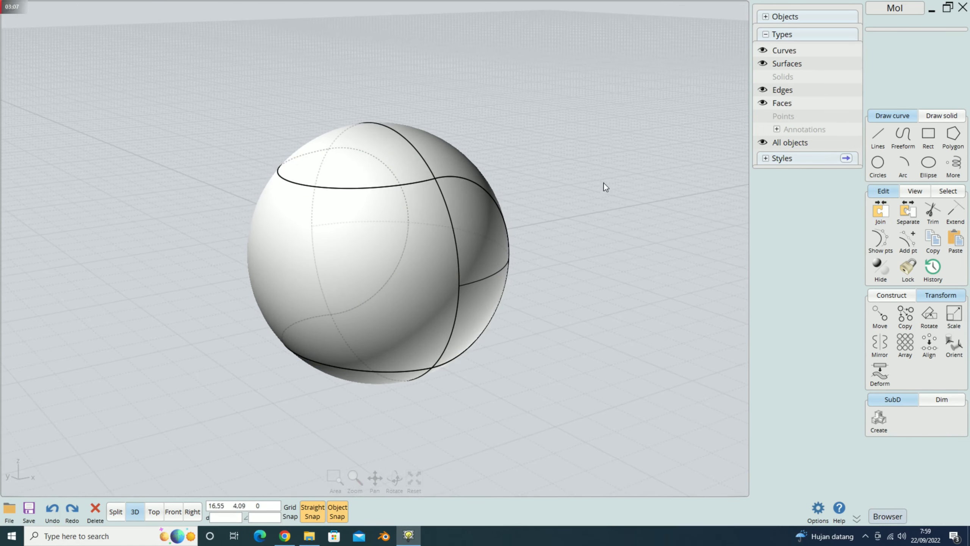
{"action": "right_click_drag", "start_coordinate": [605, 187], "coordinate": [584, 182]}
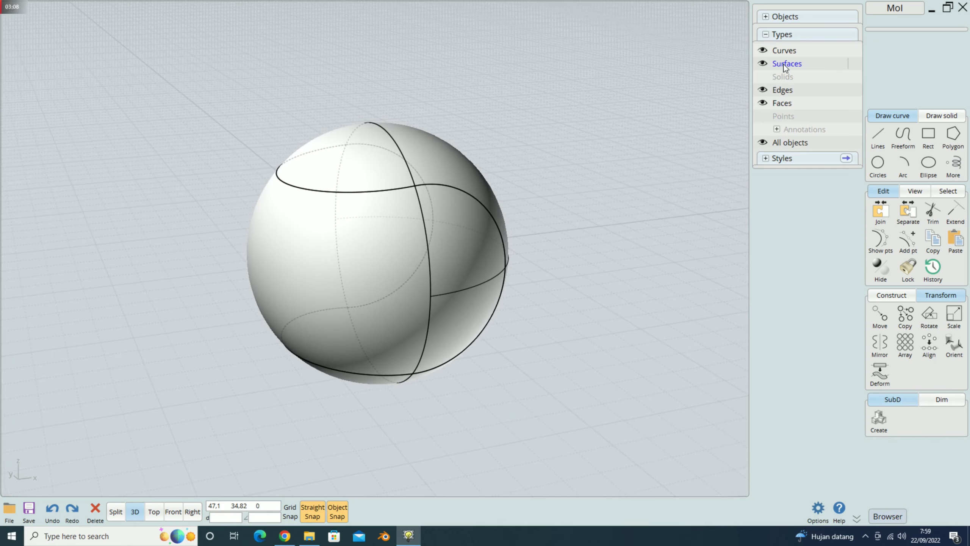
{"action": "left_click", "coordinate": [763, 51]}
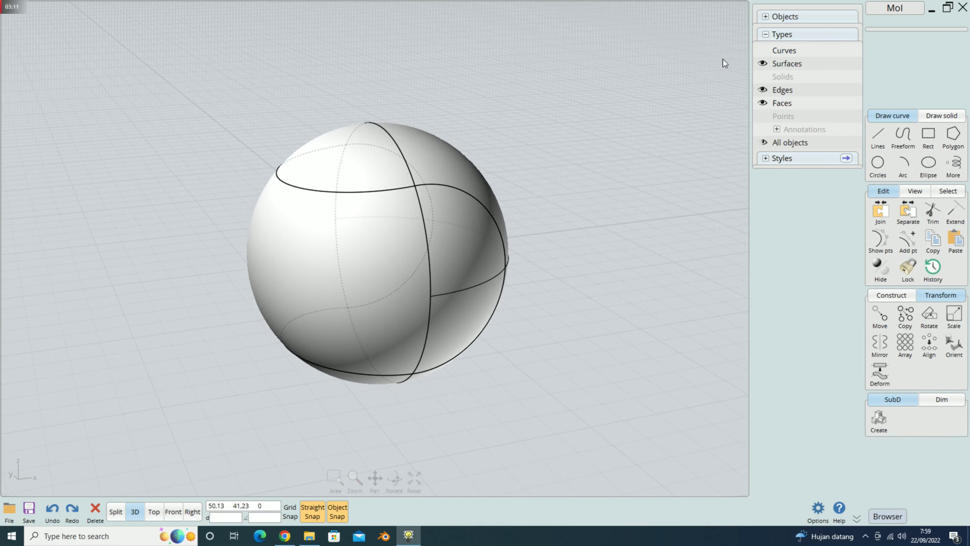
{"action": "left_click_drag", "start_coordinate": [192, 81], "coordinate": [655, 440]}
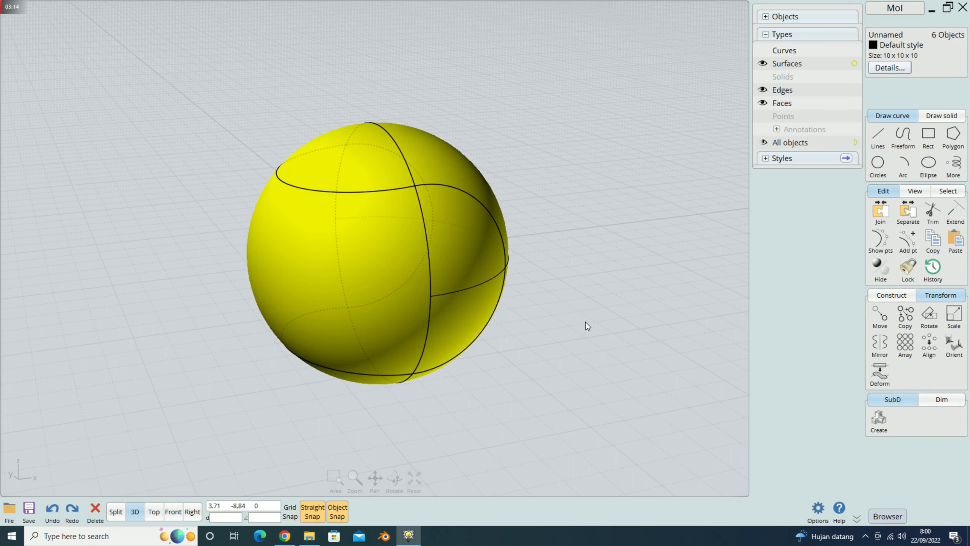
{"action": "key", "text": "Delete"}
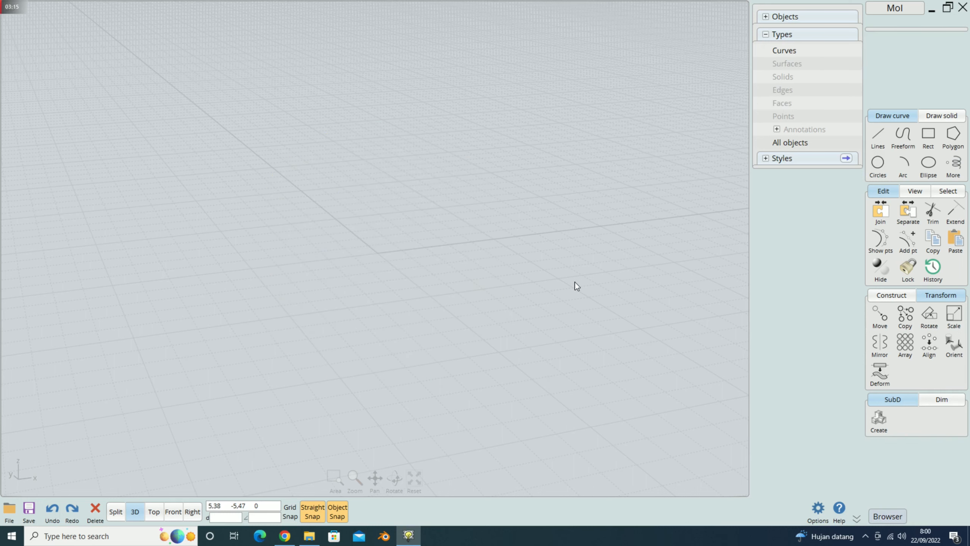
{"action": "left_click", "coordinate": [766, 52]}
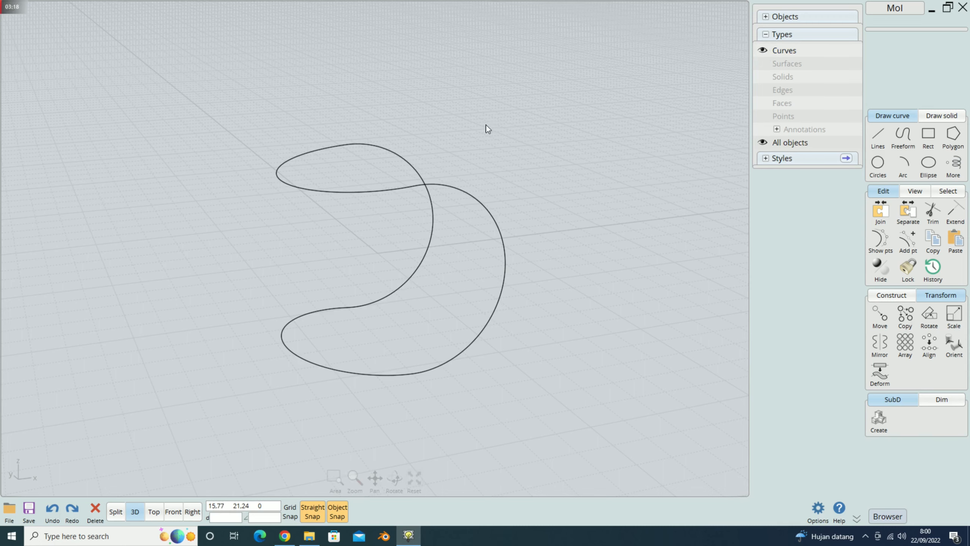
{"action": "right_click_drag", "start_coordinate": [449, 124], "coordinate": [499, 126]}
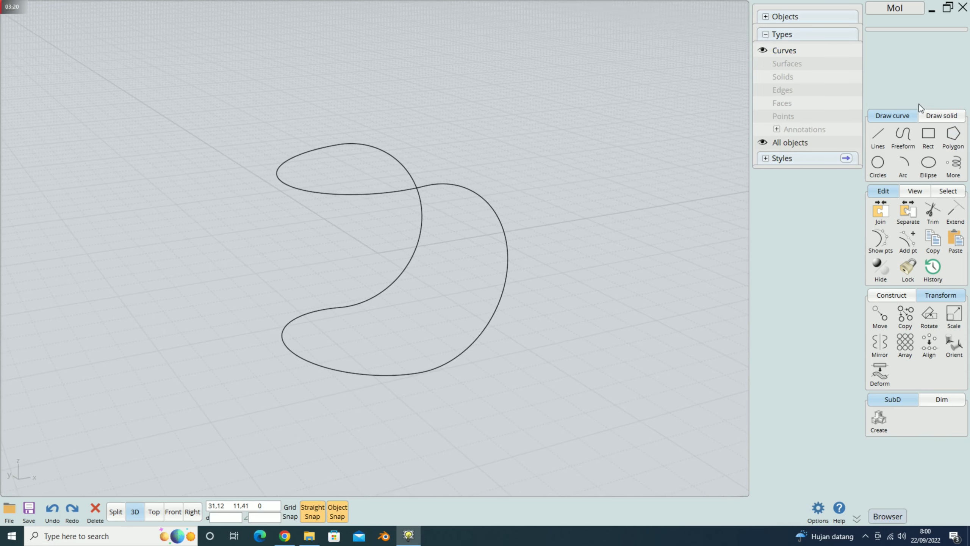
Step: Create a solid sphere of radius 5 centred on the origin
{"action": "left_click", "coordinate": [936, 119]}
{"action": "left_click", "coordinate": [931, 136]}
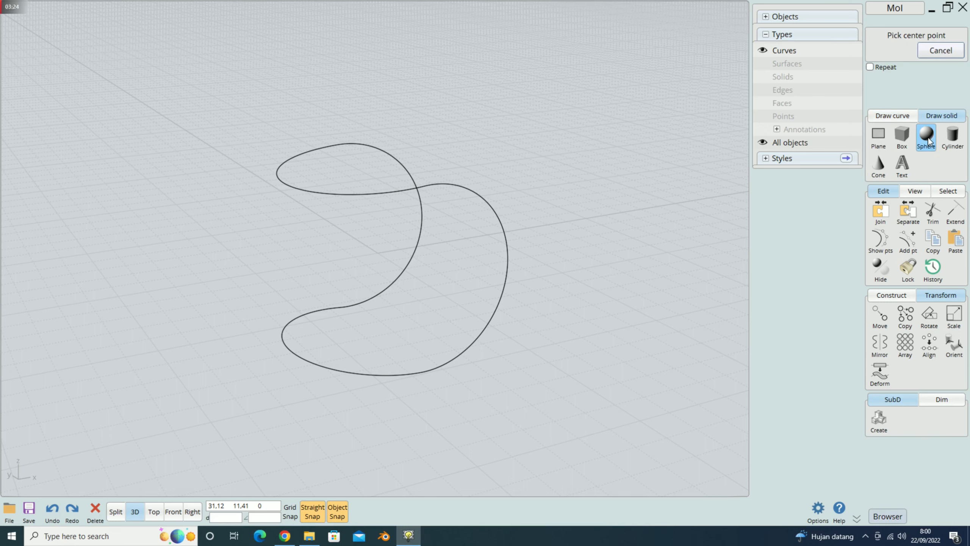
{"action": "left_click", "coordinate": [382, 249]}
{"action": "left_click", "coordinate": [922, 49]}
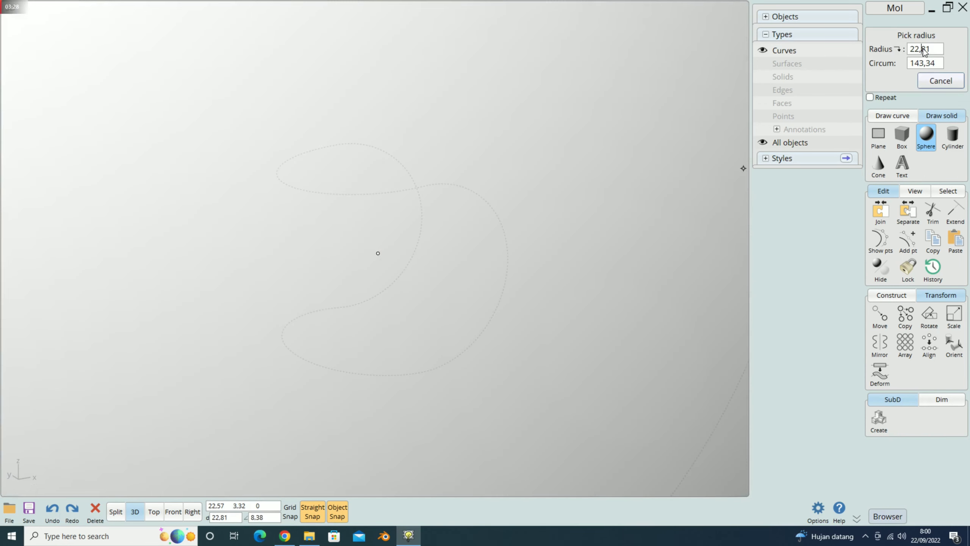
{"action": "left_click", "coordinate": [924, 49]}
{"action": "left_click", "coordinate": [902, 101]}
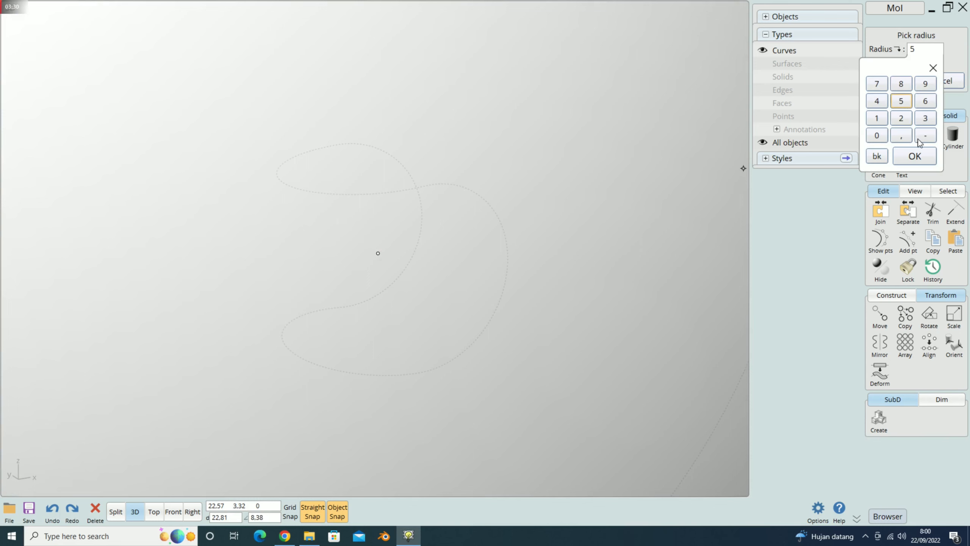
{"action": "left_click", "coordinate": [915, 157]}
Step: Draw a circle of radius 0,1 in the front view, centred on the upper left end of the seam curve
{"action": "right_click_drag", "start_coordinate": [542, 154], "coordinate": [475, 112]}
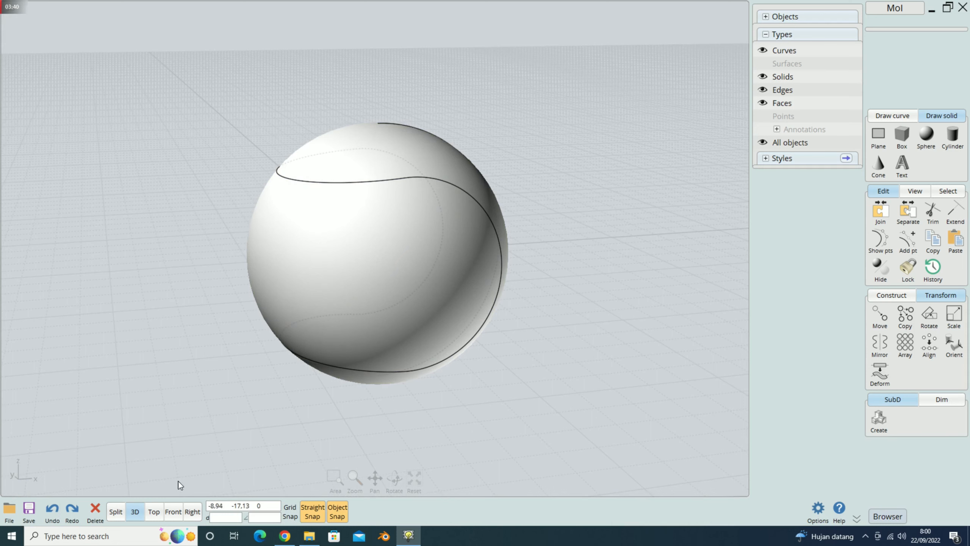
{"action": "left_click", "coordinate": [175, 514]}
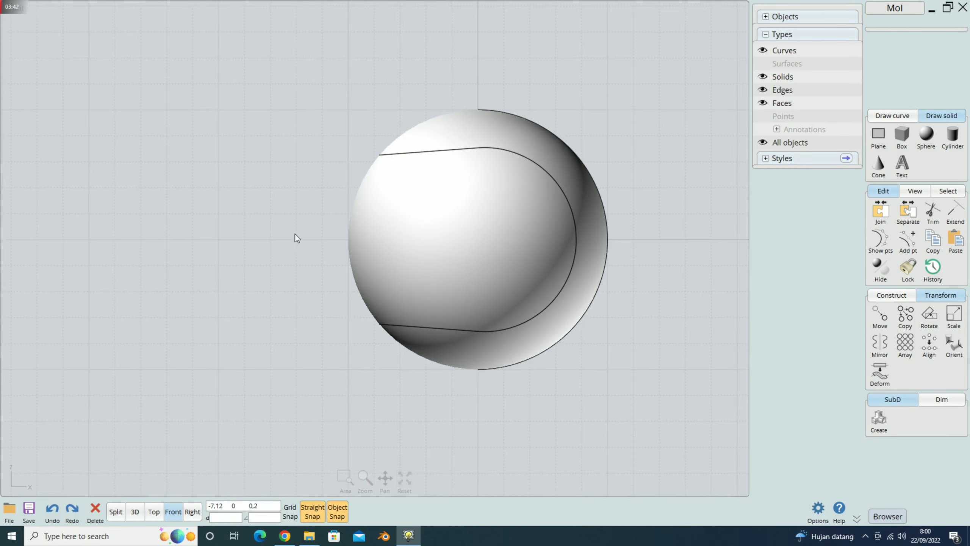
{"action": "scroll", "coordinate": [373, 112], "scroll_direction": "up", "scroll_amount": 3}
{"action": "scroll", "coordinate": [379, 116], "scroll_direction": "up", "scroll_amount": 1}
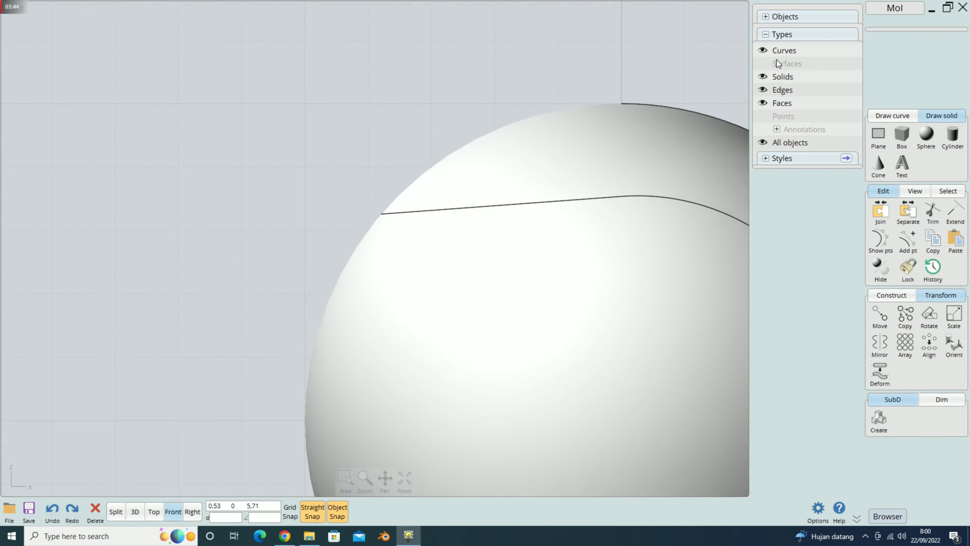
{"action": "left_click", "coordinate": [886, 115]}
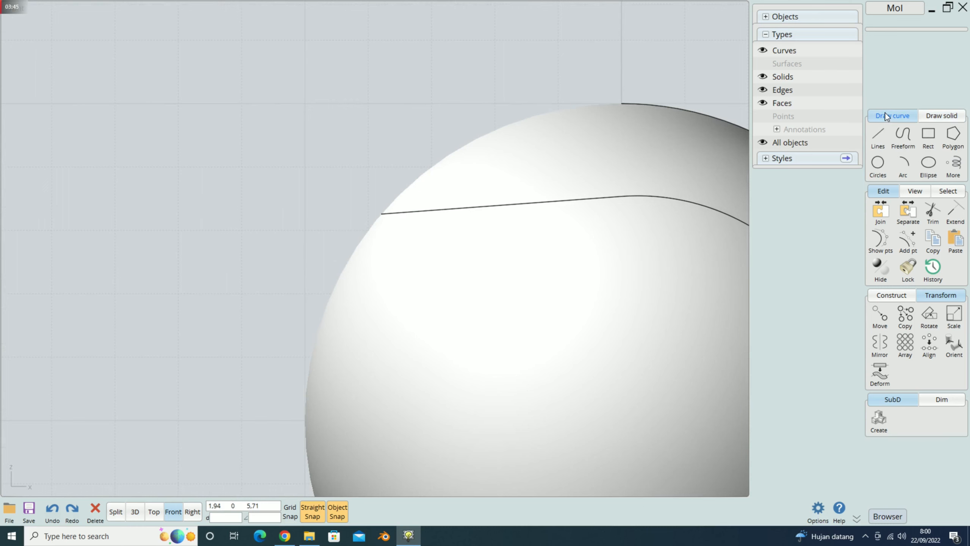
{"action": "left_click", "coordinate": [878, 165]}
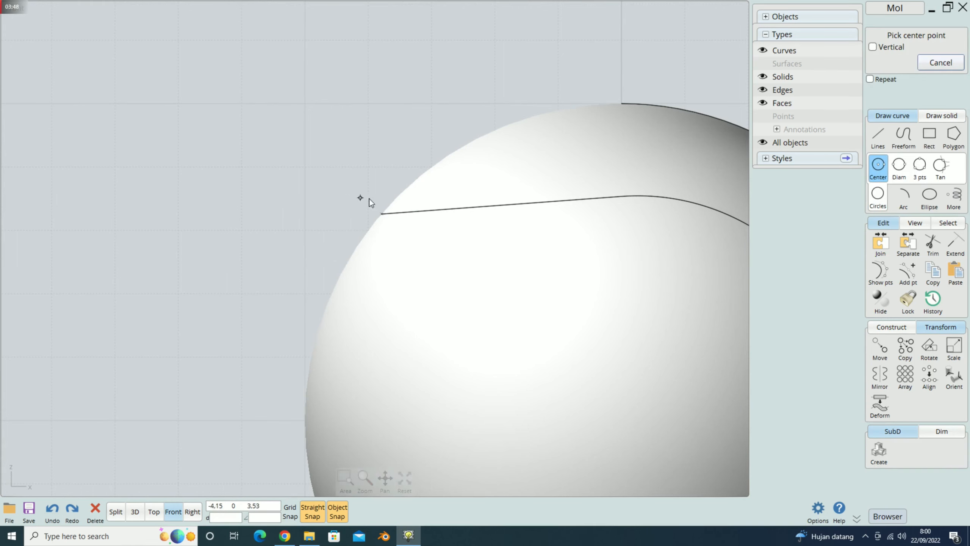
{"action": "left_click", "coordinate": [382, 214]}
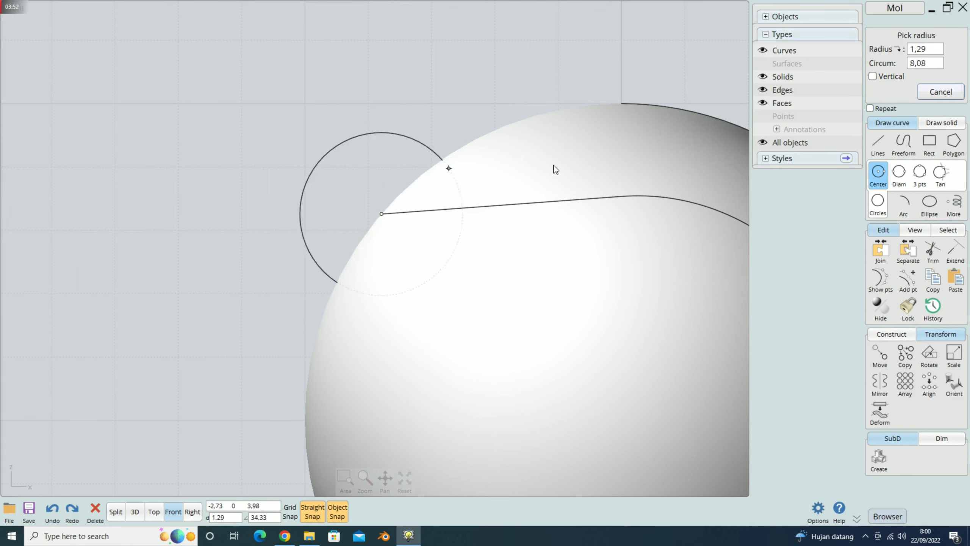
{"action": "left_click", "coordinate": [927, 52]}
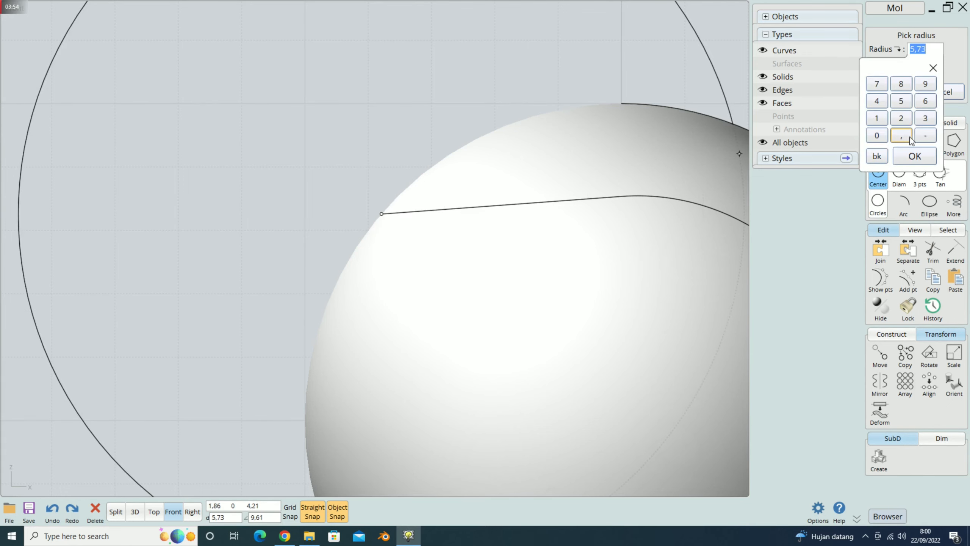
{"action": "left_click", "coordinate": [904, 139]}
{"action": "left_click", "coordinate": [877, 118]}
{"action": "left_click", "coordinate": [916, 157]}
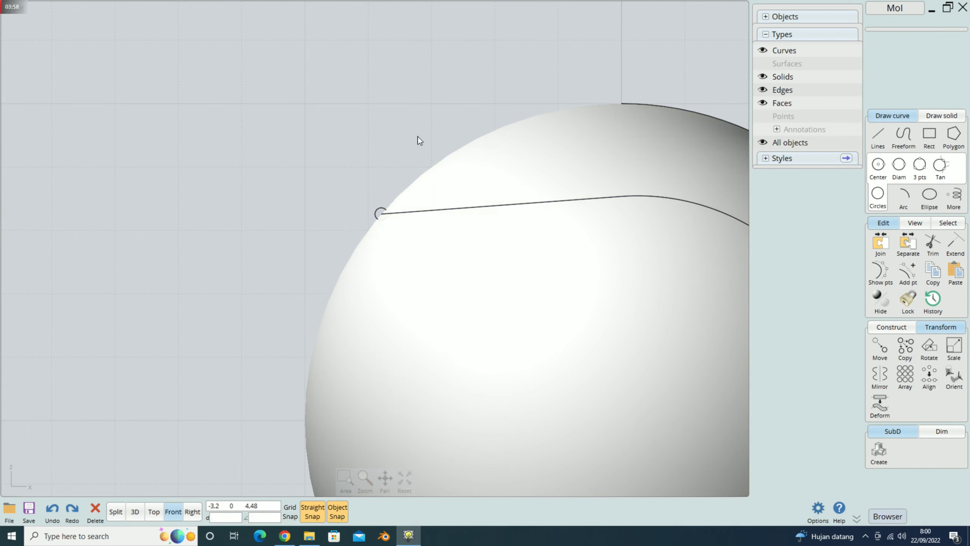
Step: Sweep the small circle along the closed seam curve with Freeform twist and Auto profiles to form a tube around the sphere
{"action": "left_click", "coordinate": [136, 511]}
{"action": "right_click_drag", "start_coordinate": [287, 183], "coordinate": [259, 172]}
{"action": "scroll", "coordinate": [260, 169], "scroll_direction": "up", "scroll_amount": 3}
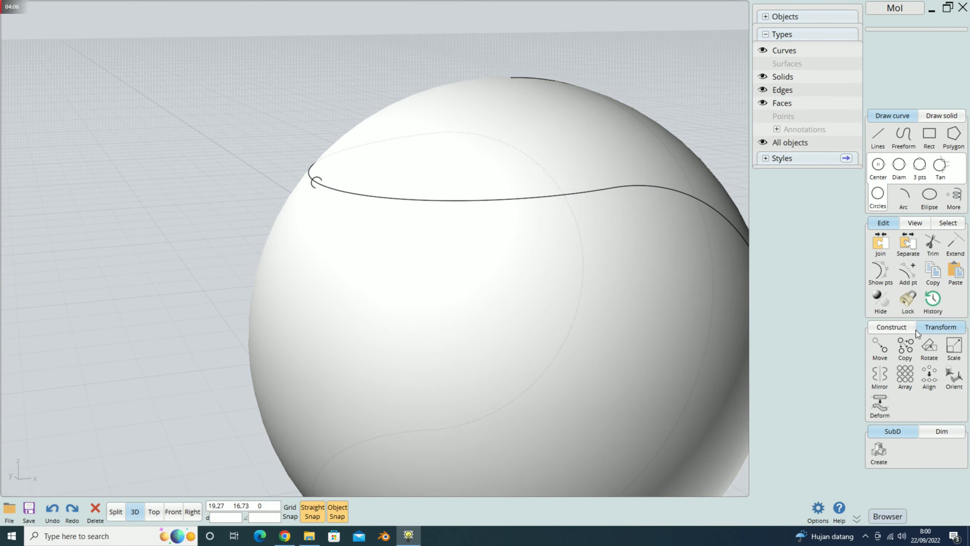
{"action": "left_click", "coordinate": [901, 329]}
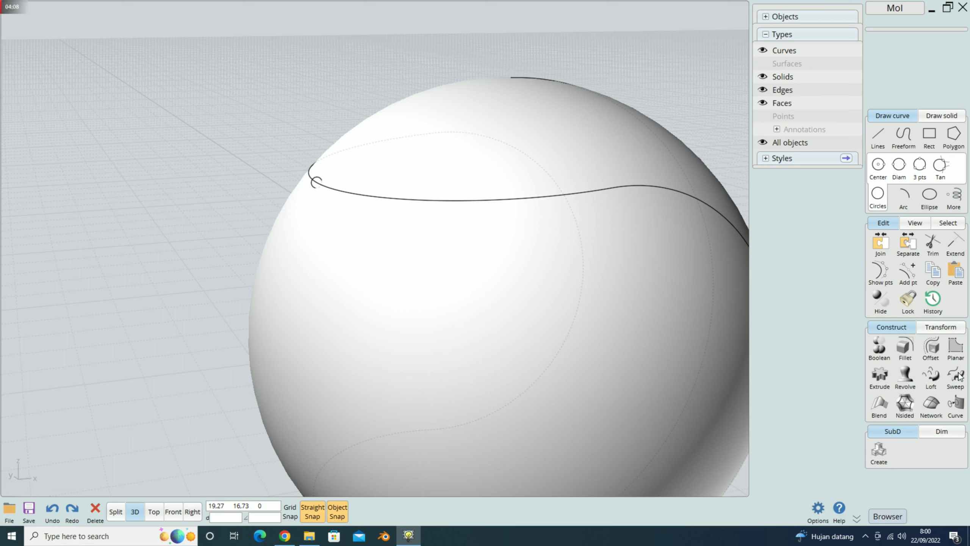
{"action": "left_click", "coordinate": [959, 376]}
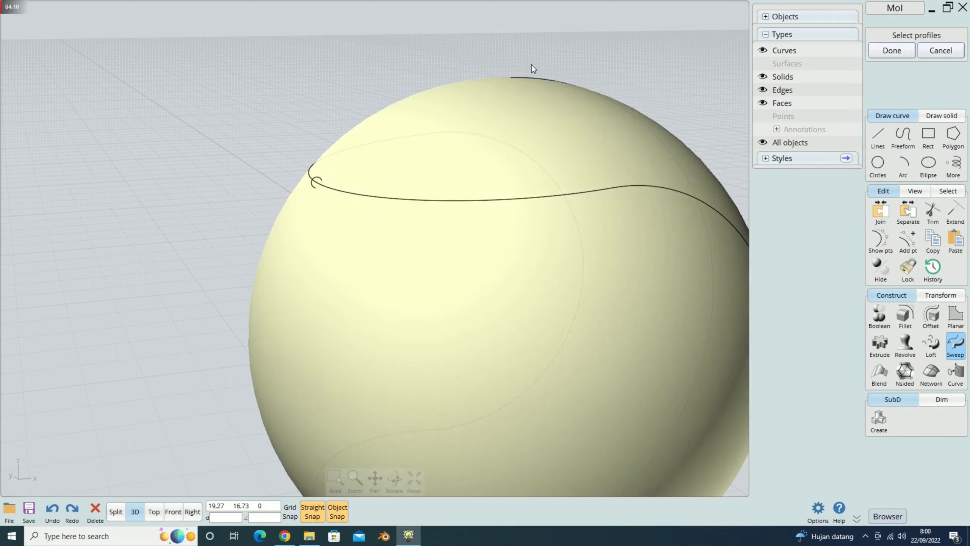
{"action": "scroll", "coordinate": [316, 197], "scroll_direction": "up", "scroll_amount": 2}
{"action": "left_click", "coordinate": [286, 211]}
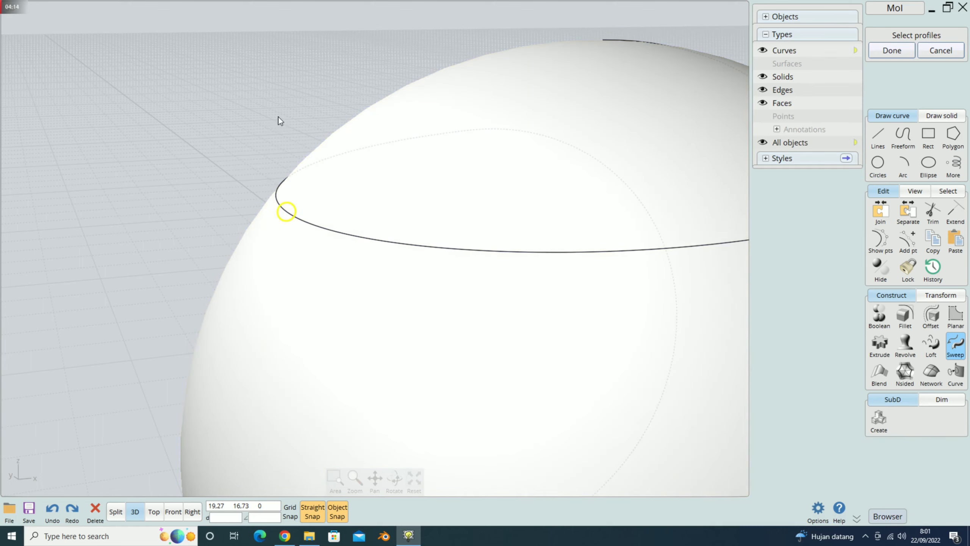
{"action": "left_click", "coordinate": [899, 50]}
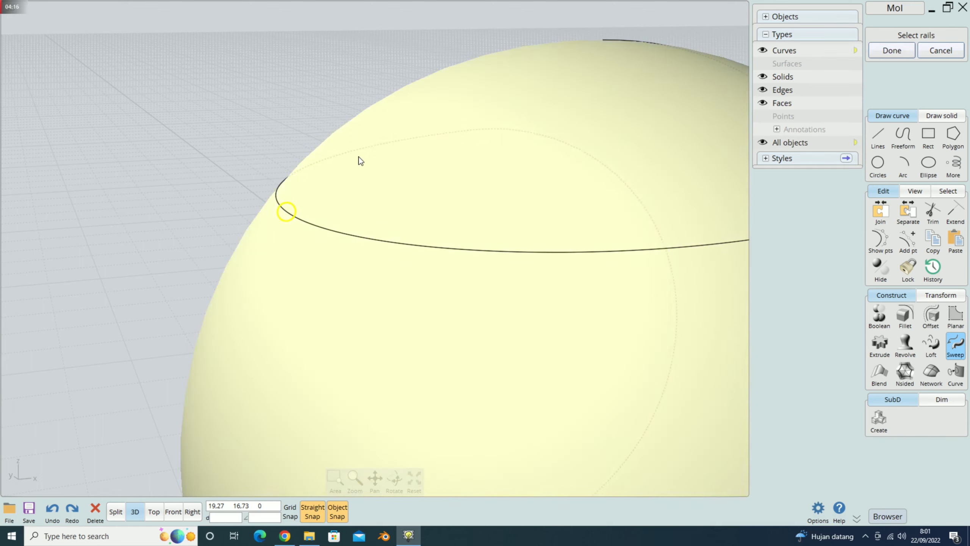
{"action": "left_click", "coordinate": [320, 229]}
{"action": "scroll", "coordinate": [271, 127], "scroll_direction": "down", "scroll_amount": 5}
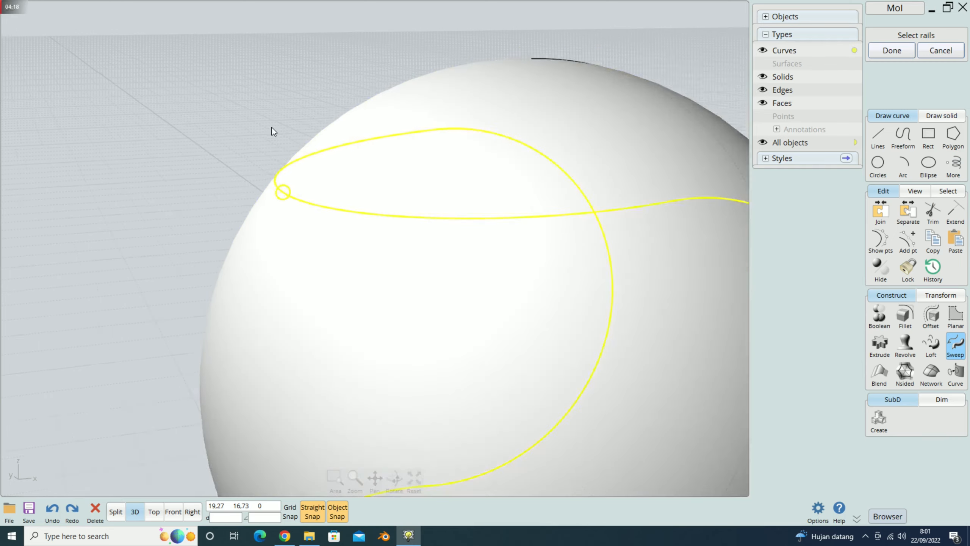
{"action": "left_click", "coordinate": [901, 51]}
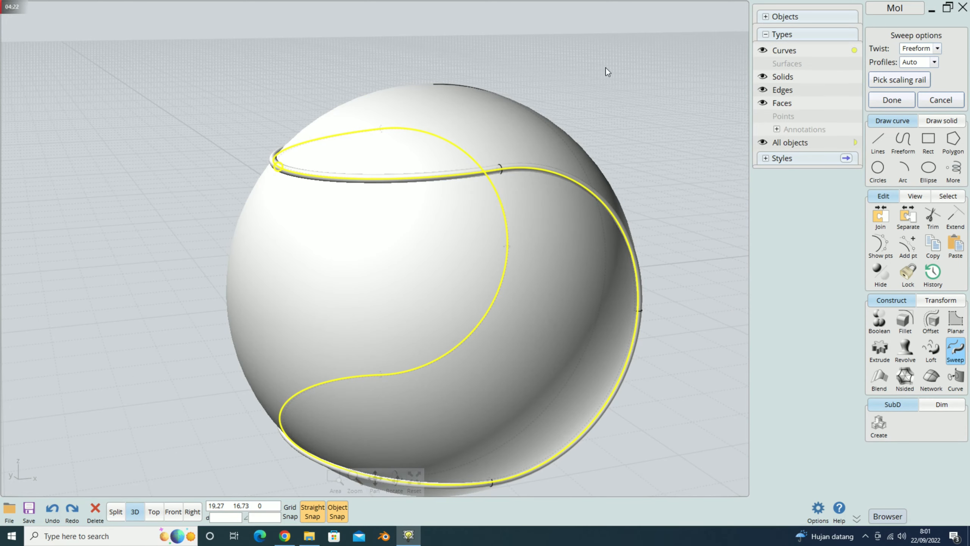
{"action": "mouse_move", "coordinate": [600, 83]}
{"action": "right_mouse_down"}
{"action": "mouse_move", "coordinate": [584, 71]}
{"action": "mouse_move", "coordinate": [613, 81]}
{"action": "right_mouse_up"}
{"action": "left_click", "coordinate": [900, 102]}
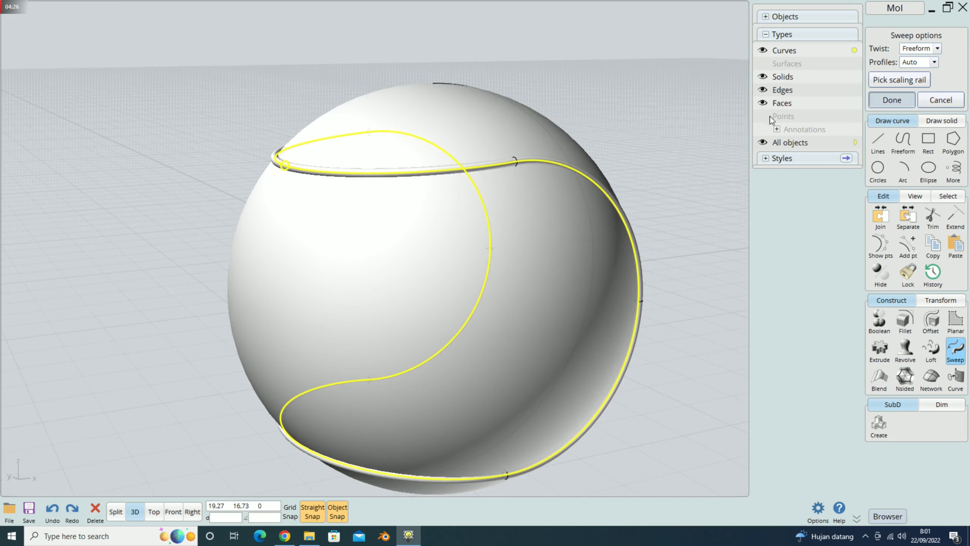
{"action": "left_click", "coordinate": [618, 88]}
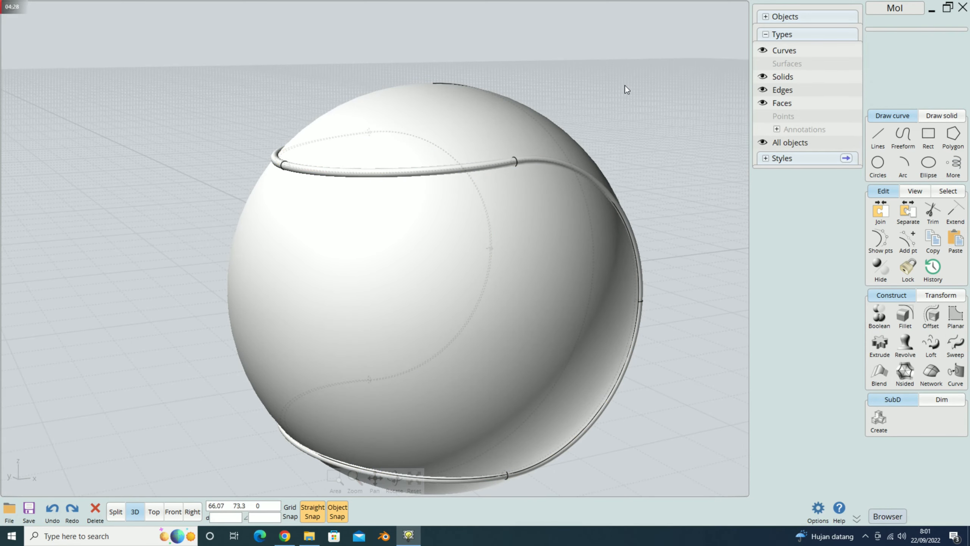
Step: Hide the scene browser to enlarge the 3D view of the ball
{"action": "left_click", "coordinate": [886, 516]}
{"action": "right_click_drag", "start_coordinate": [695, 125], "coordinate": [654, 122]}
{"action": "left_click", "coordinate": [412, 180]}
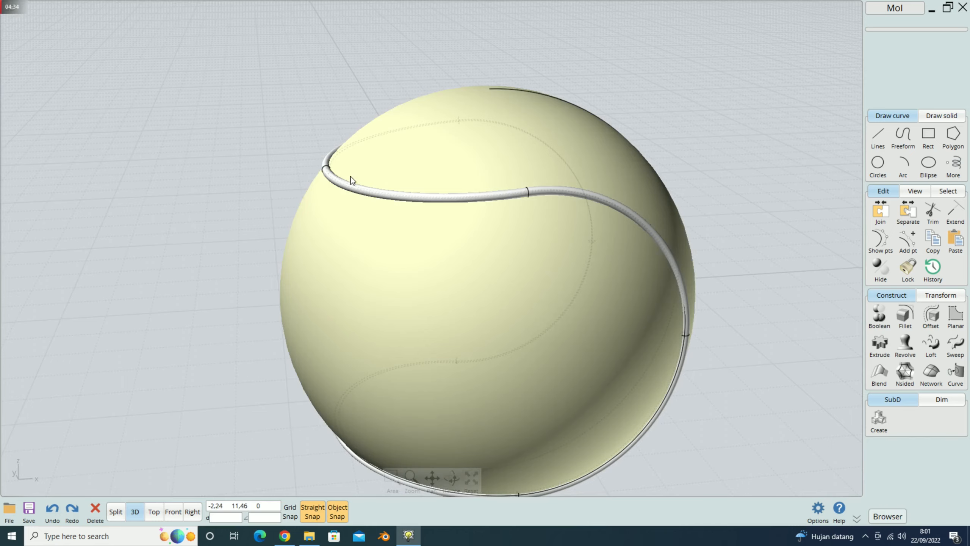
{"action": "scroll", "coordinate": [348, 182], "scroll_direction": "up", "scroll_amount": 3}
{"action": "left_click", "coordinate": [300, 120]}
{"action": "left_click", "coordinate": [384, 113]}
{"action": "key", "text": "Escape"}
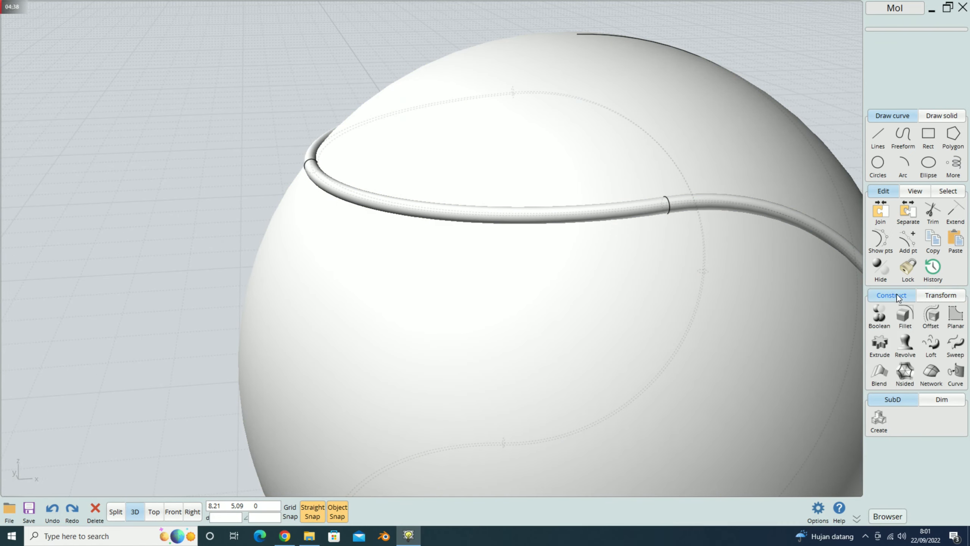
Step: Cut the seam groove with a Boolean difference, subtracting the swept tube from the sphere without keeping the tube
{"action": "left_click", "coordinate": [877, 319]}
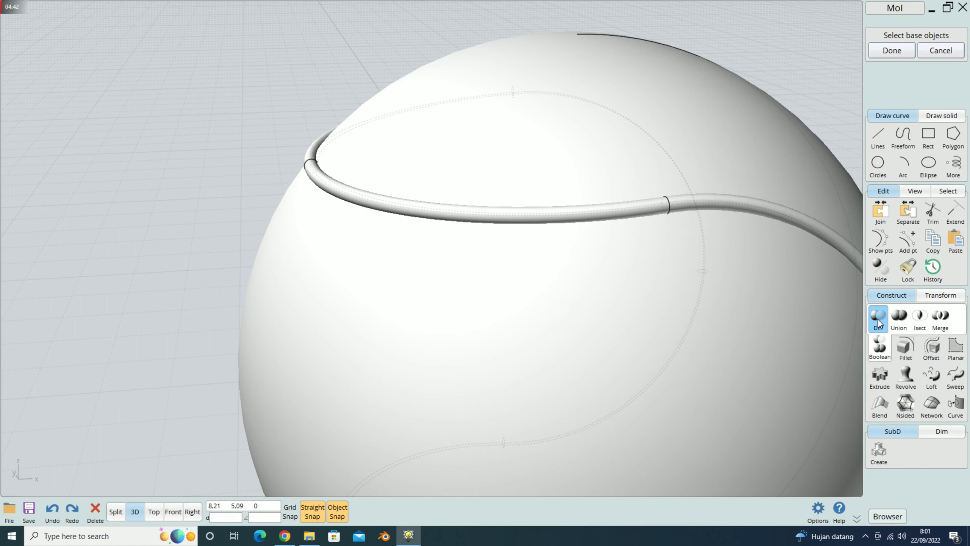
{"action": "left_click", "coordinate": [535, 114]}
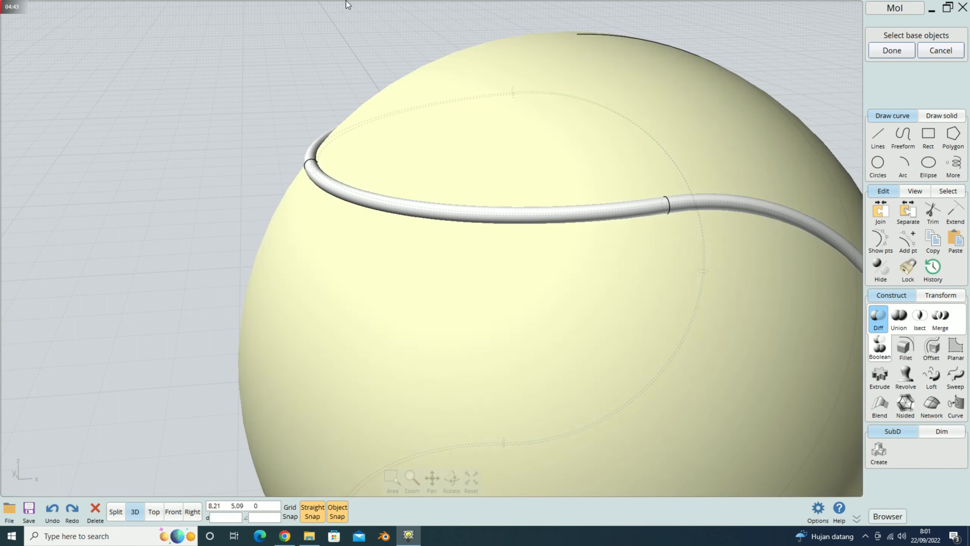
{"action": "left_click", "coordinate": [434, 90]}
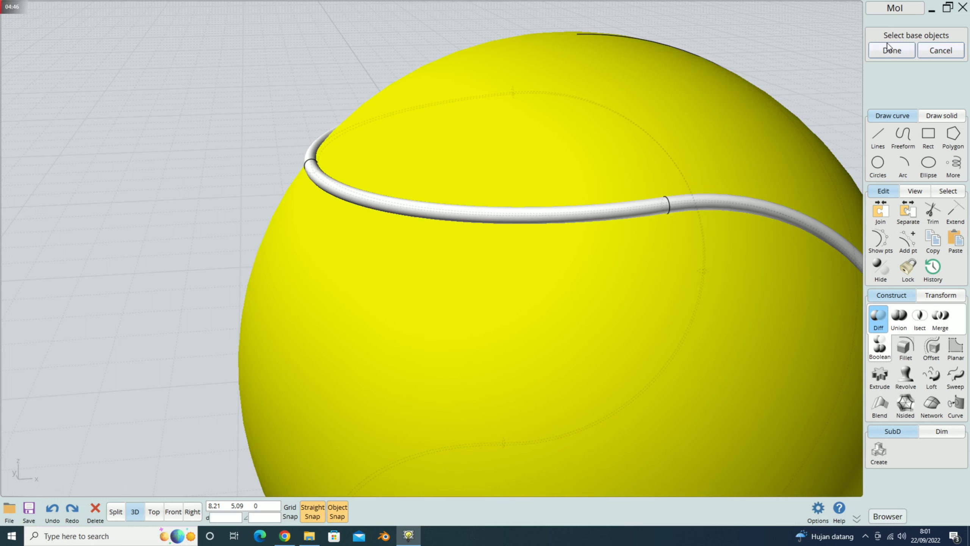
{"action": "left_click", "coordinate": [892, 50]}
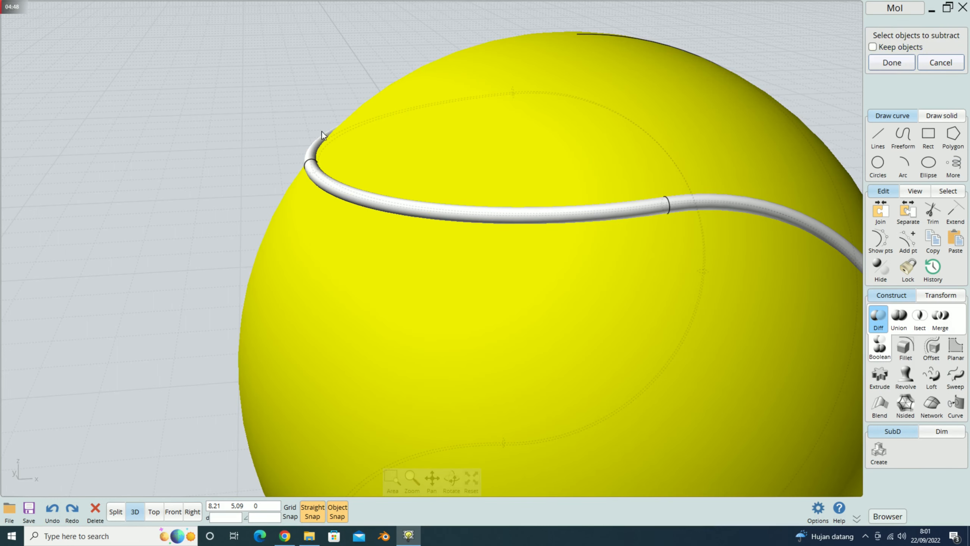
{"action": "left_click", "coordinate": [317, 144]}
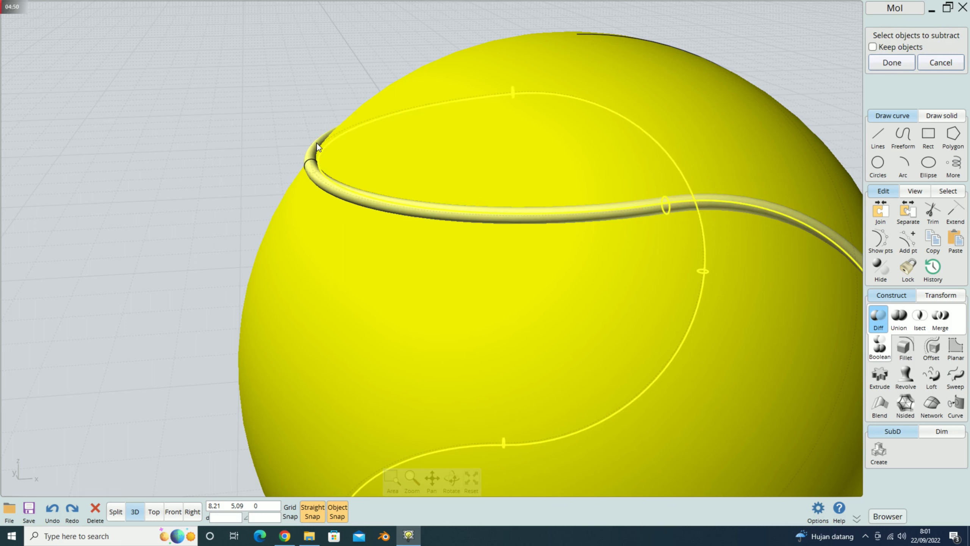
{"action": "left_click", "coordinate": [892, 62]}
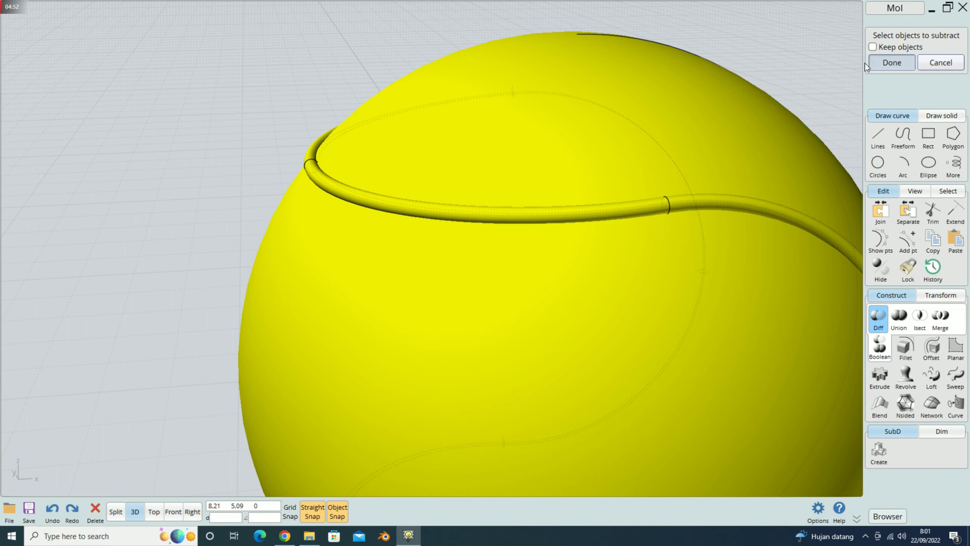
Step: Assign the Green style to the closed seam curve running inside the groove
{"action": "right_click_drag", "start_coordinate": [252, 187], "coordinate": [277, 160]}
{"action": "scroll", "coordinate": [259, 155], "scroll_direction": "down", "scroll_amount": 3}
{"action": "left_click", "coordinate": [277, 161]}
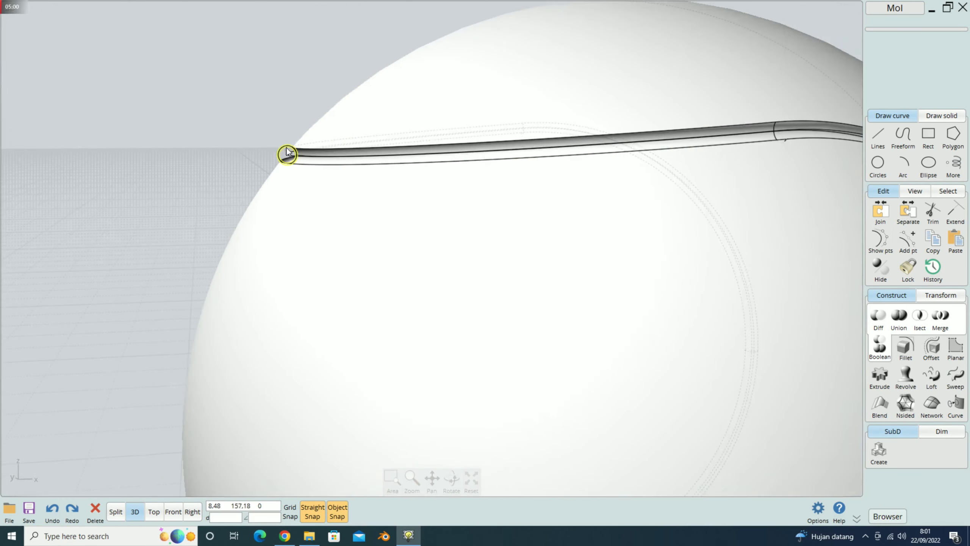
{"action": "scroll", "coordinate": [279, 149], "scroll_direction": "up", "scroll_amount": 5}
{"action": "left_click", "coordinate": [313, 173]}
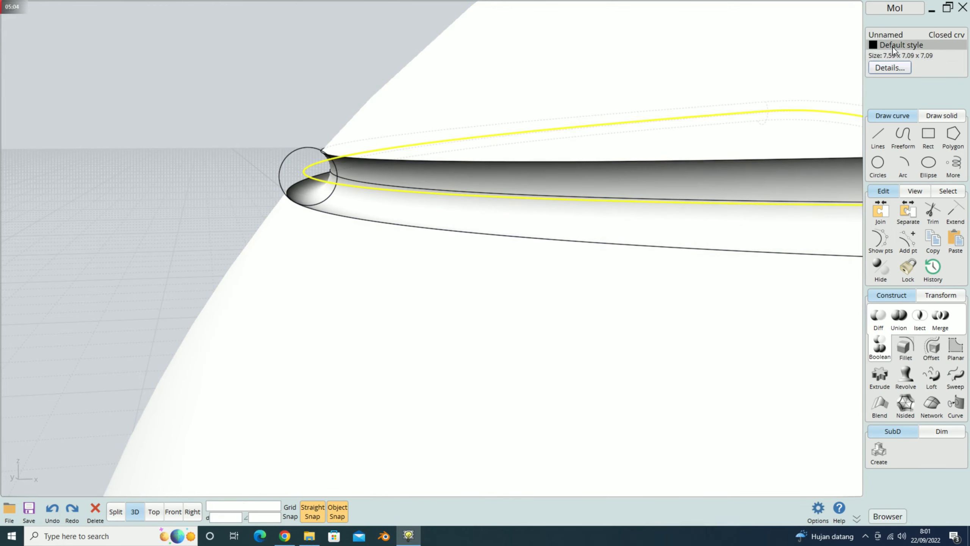
{"action": "left_click", "coordinate": [893, 47]}
{"action": "left_click", "coordinate": [908, 86]}
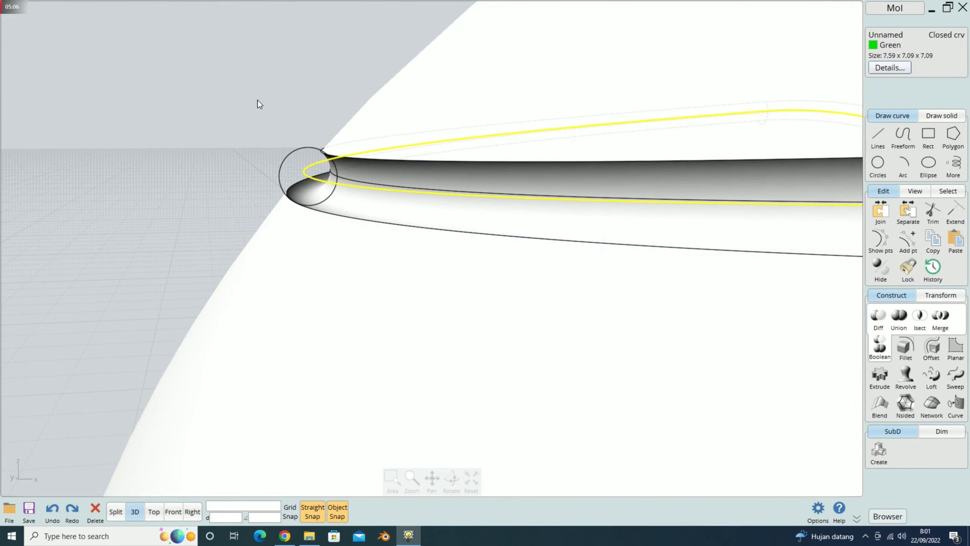
{"action": "left_click", "coordinate": [258, 100]}
{"action": "scroll", "coordinate": [258, 100], "scroll_direction": "down", "scroll_amount": 5}
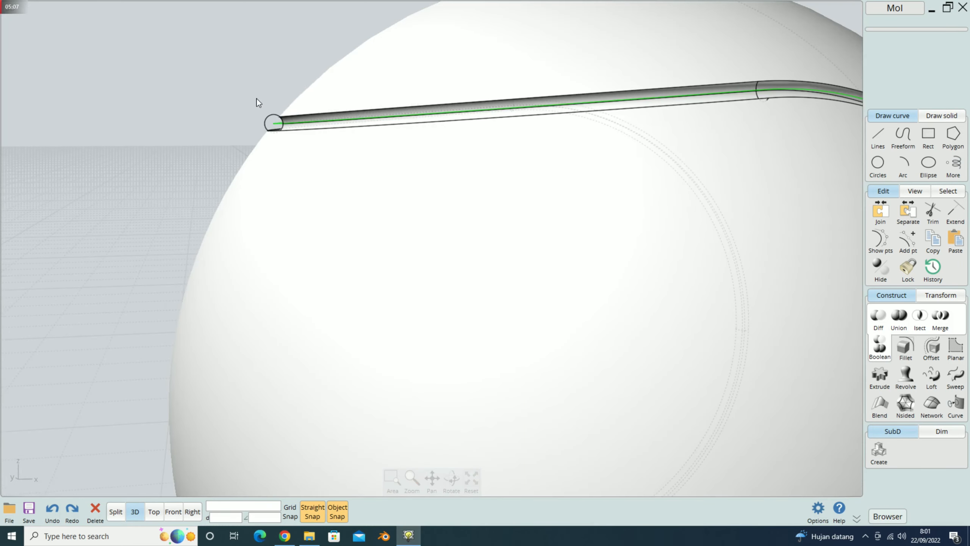
{"action": "mouse_move", "coordinate": [257, 100]}
{"action": "right_mouse_down"}
{"action": "mouse_move", "coordinate": [273, 115]}
{"action": "mouse_move", "coordinate": [243, 113]}
{"action": "right_mouse_up"}
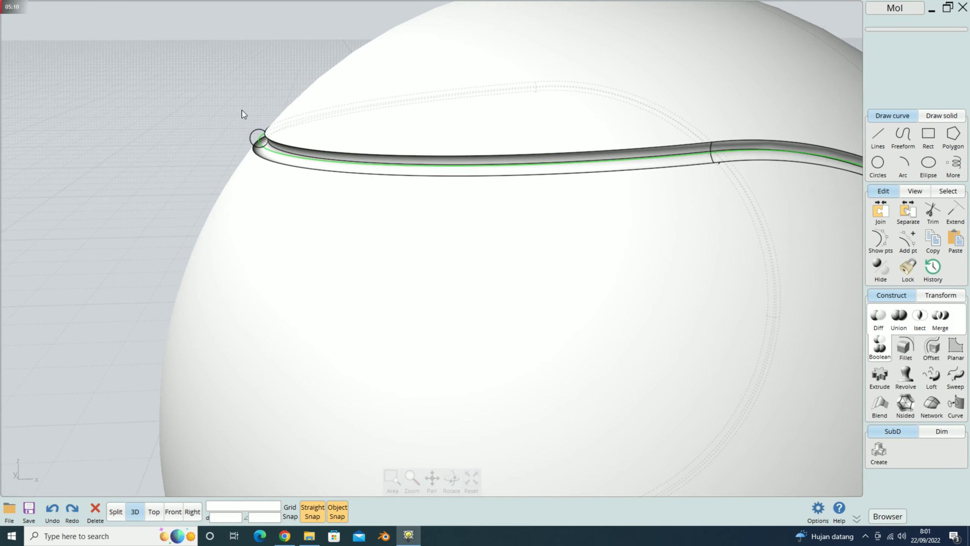
{"action": "scroll", "coordinate": [238, 114], "scroll_direction": "up", "scroll_amount": 2}
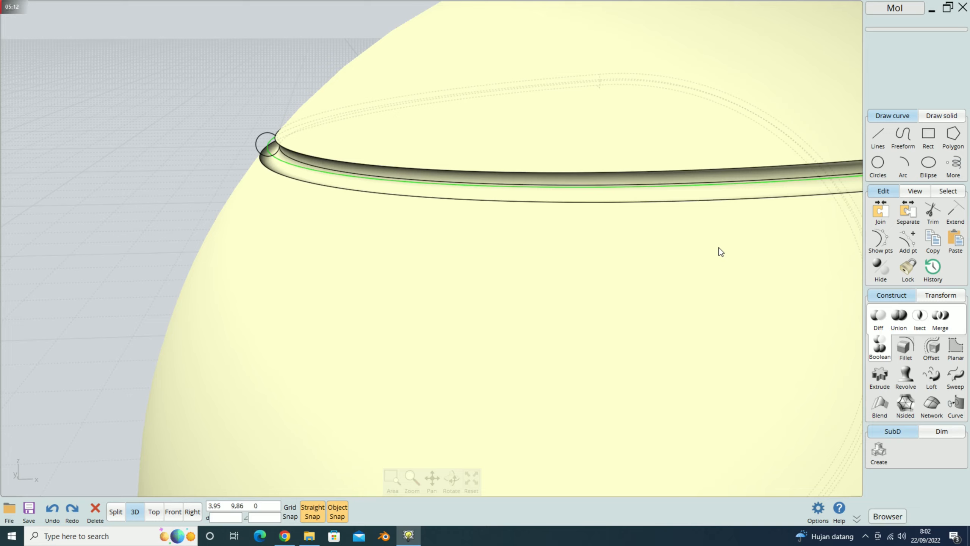
Step: Start a fillet and pick the first edge segments along one side of the seam groove
{"action": "scroll", "coordinate": [719, 249], "scroll_direction": "down", "scroll_amount": 3}
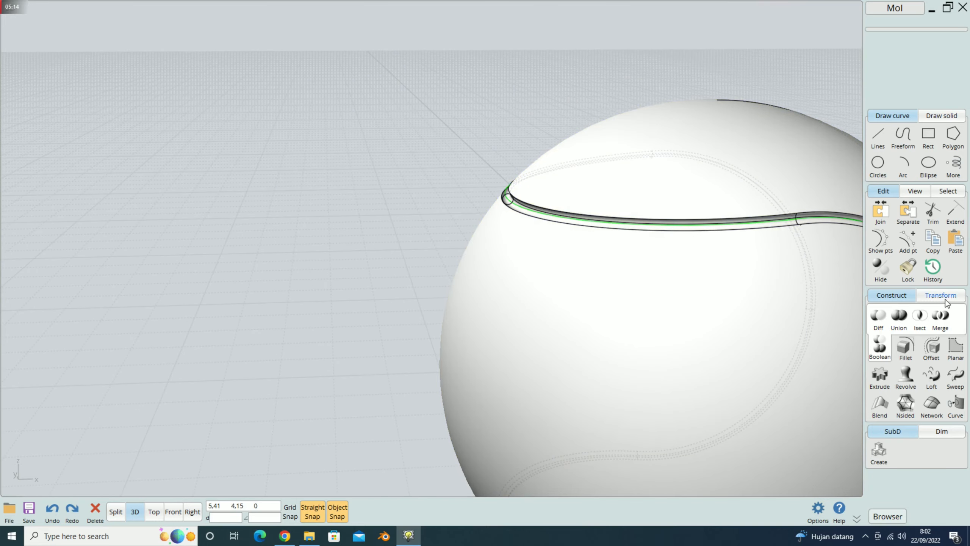
{"action": "left_click", "coordinate": [942, 296]}
{"action": "left_click", "coordinate": [897, 297]}
{"action": "left_click", "coordinate": [905, 348]}
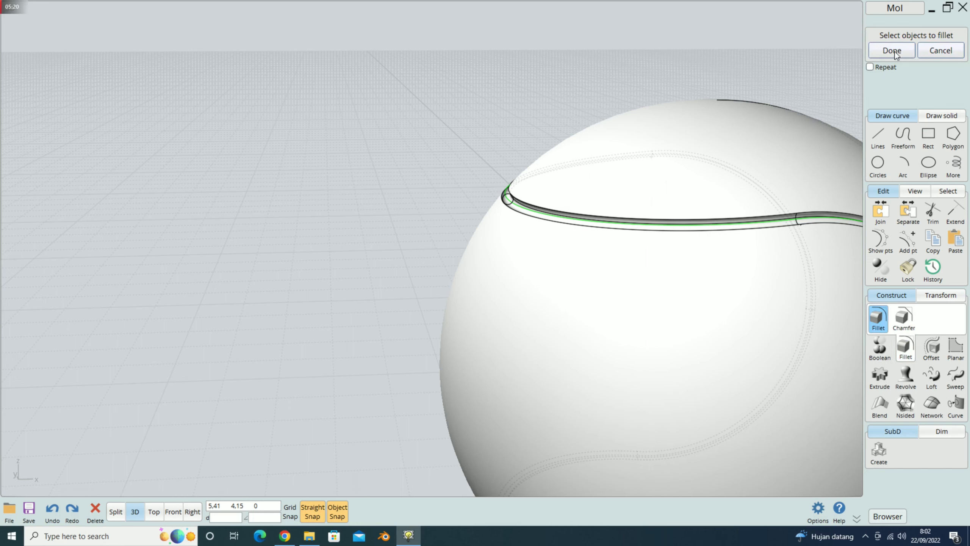
{"action": "left_click", "coordinate": [662, 175]}
{"action": "scroll", "coordinate": [527, 221], "scroll_direction": "up", "scroll_amount": 2}
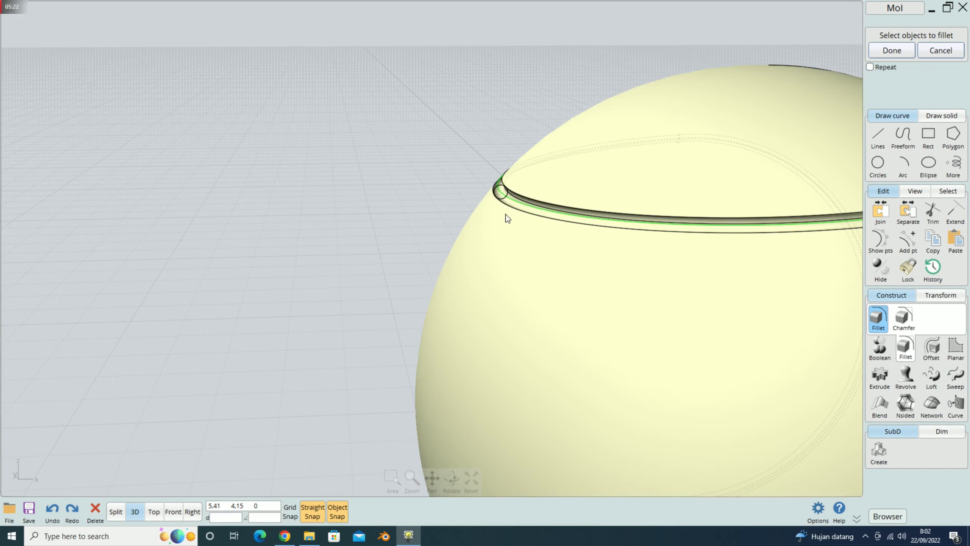
{"action": "left_click", "coordinate": [508, 204]}
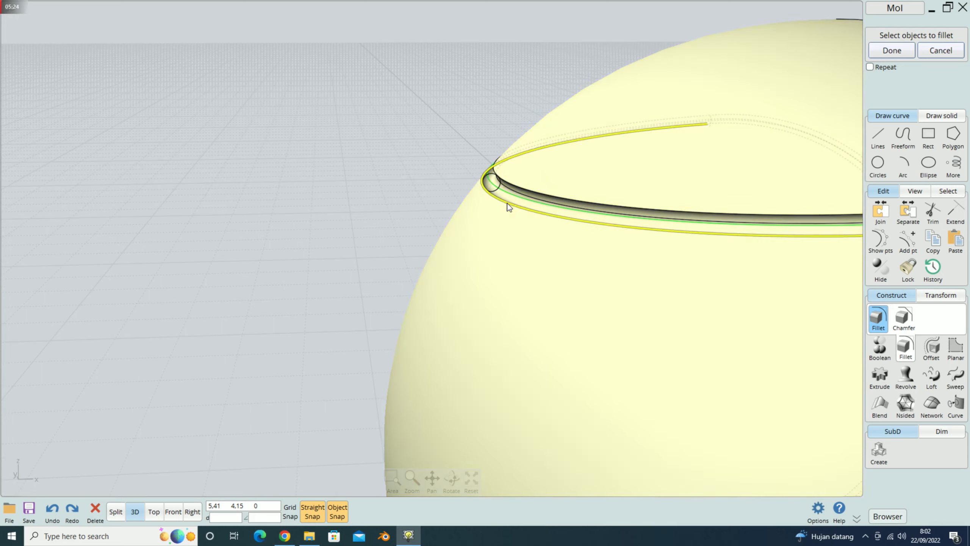
{"action": "middle_click_drag", "start_coordinate": [507, 203], "coordinate": [632, 254]}
{"action": "scroll", "coordinate": [631, 249], "scroll_direction": "down", "scroll_amount": 5}
{"action": "scroll", "coordinate": [810, 282], "scroll_direction": "up", "scroll_amount": 5}
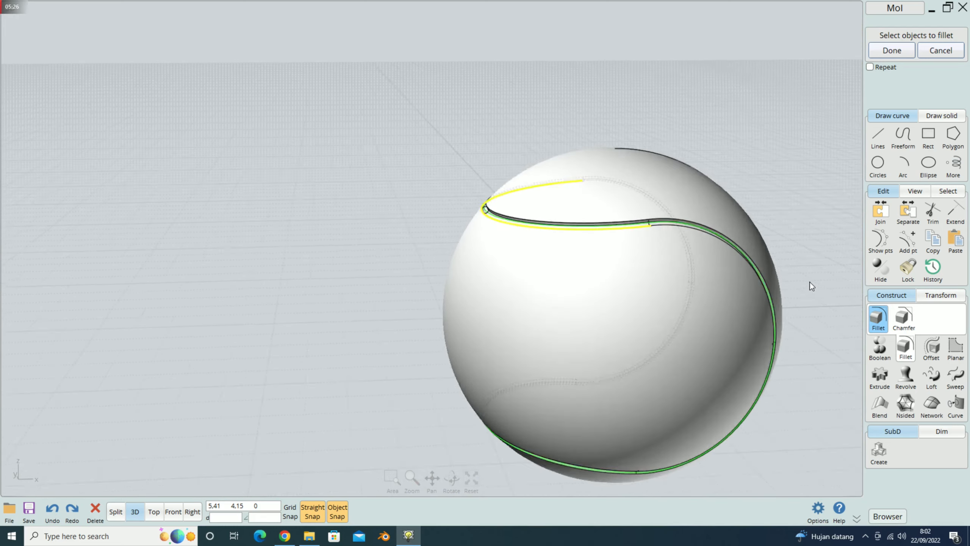
{"action": "left_click", "coordinate": [506, 156]}
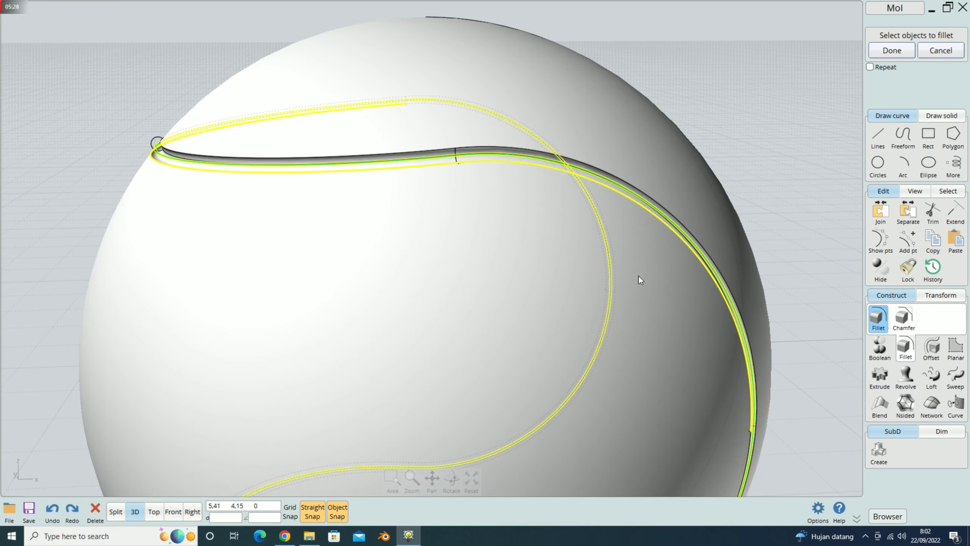
Step: Add the remaining edge segments on the same side of the groove to the fillet selection, following the seam around the ball
{"action": "scroll", "coordinate": [653, 310], "scroll_direction": "down", "scroll_amount": 3}
{"action": "right_click_drag", "start_coordinate": [653, 357], "coordinate": [579, 287]}
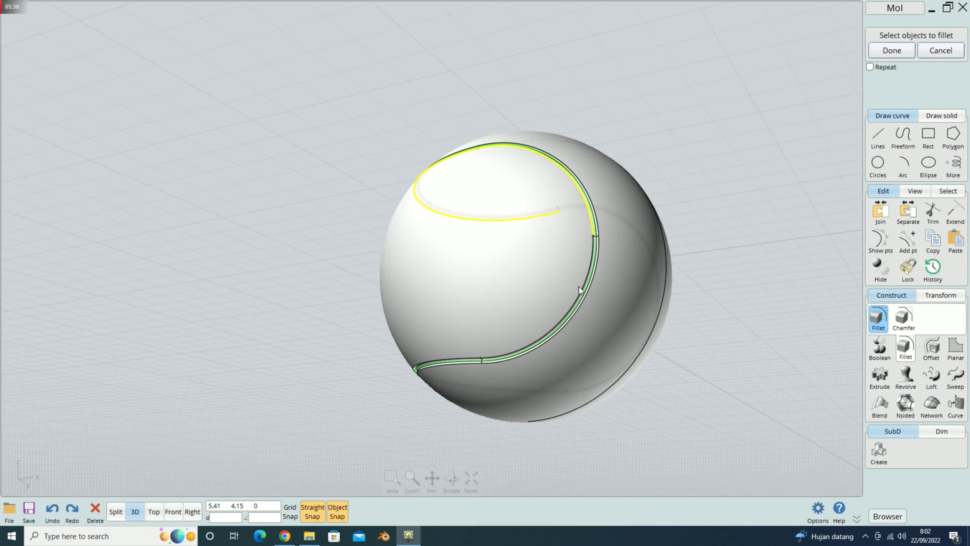
{"action": "scroll", "coordinate": [577, 279], "scroll_direction": "up", "scroll_amount": 3}
{"action": "scroll", "coordinate": [574, 275], "scroll_direction": "up", "scroll_amount": 2}
{"action": "left_click", "coordinate": [625, 191]}
{"action": "right_click_drag", "start_coordinate": [461, 328], "coordinate": [542, 317]}
{"action": "left_click", "coordinate": [461, 317]}
{"action": "scroll", "coordinate": [216, 400], "scroll_direction": "up", "scroll_amount": 3}
{"action": "left_click", "coordinate": [342, 365]}
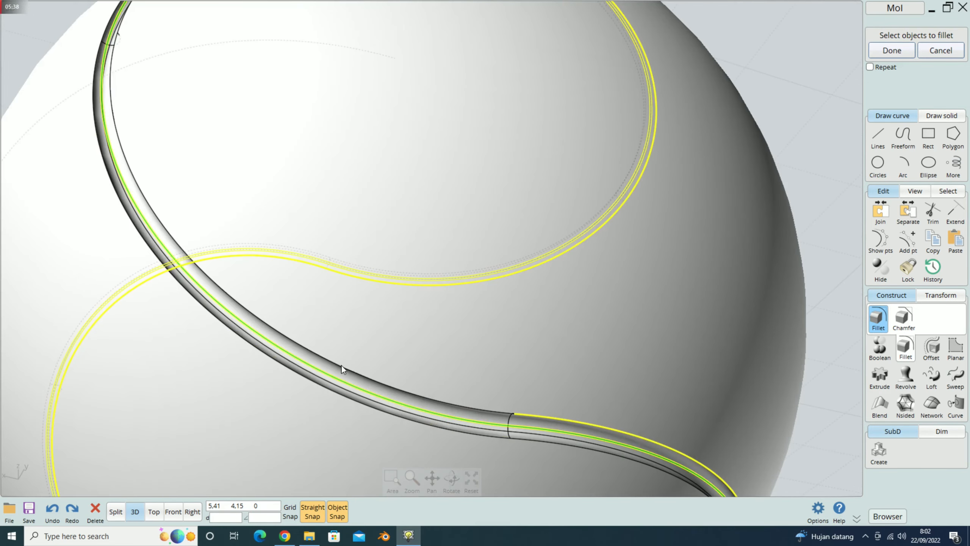
{"action": "scroll", "coordinate": [470, 187], "scroll_direction": "down", "scroll_amount": 5}
{"action": "right_click_drag", "start_coordinate": [474, 161], "coordinate": [483, 211]}
{"action": "left_click", "coordinate": [483, 211]}
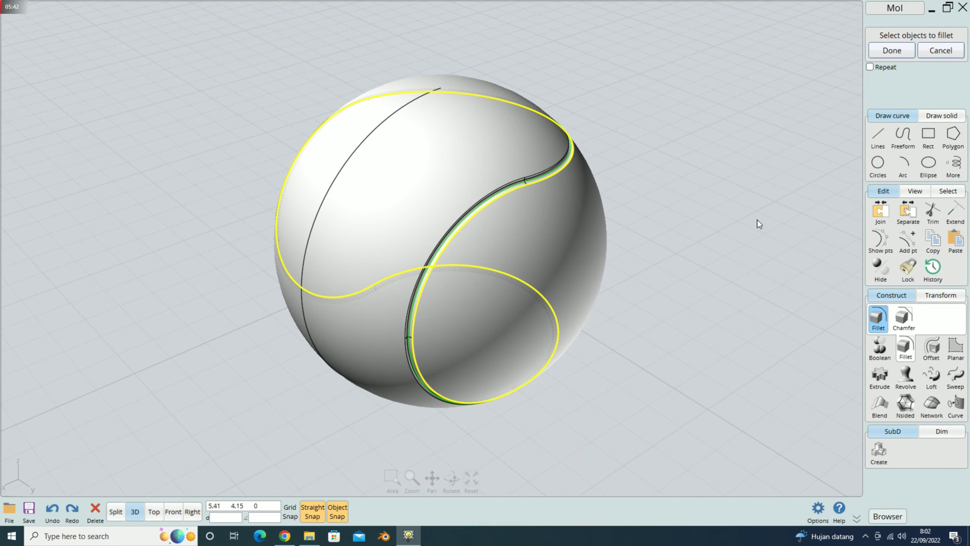
Step: Set the fillet radius of the selected groove edges to 0,3 with the Circular shape
{"action": "left_click", "coordinate": [888, 51]}
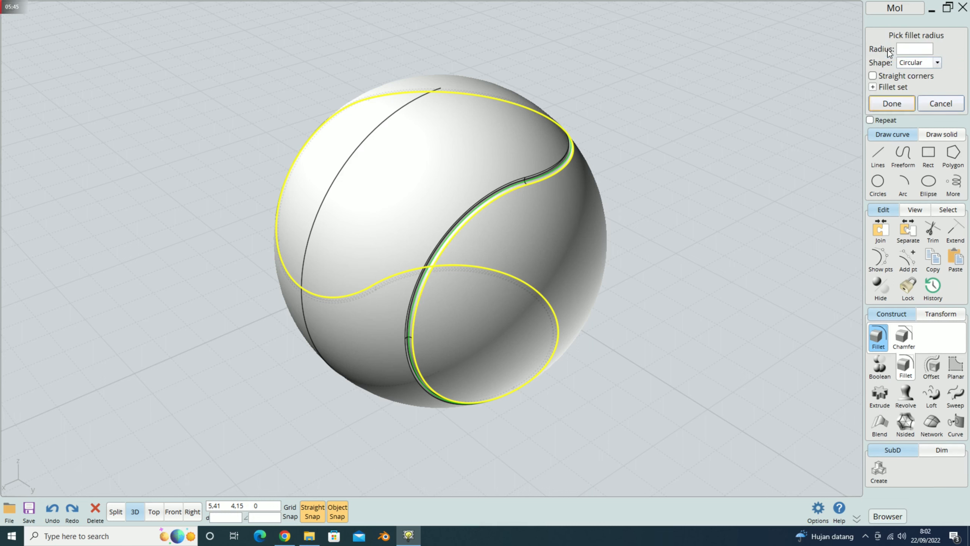
{"action": "left_click", "coordinate": [911, 50]}
{"action": "left_click", "coordinate": [891, 137]}
{"action": "left_click", "coordinate": [915, 118]}
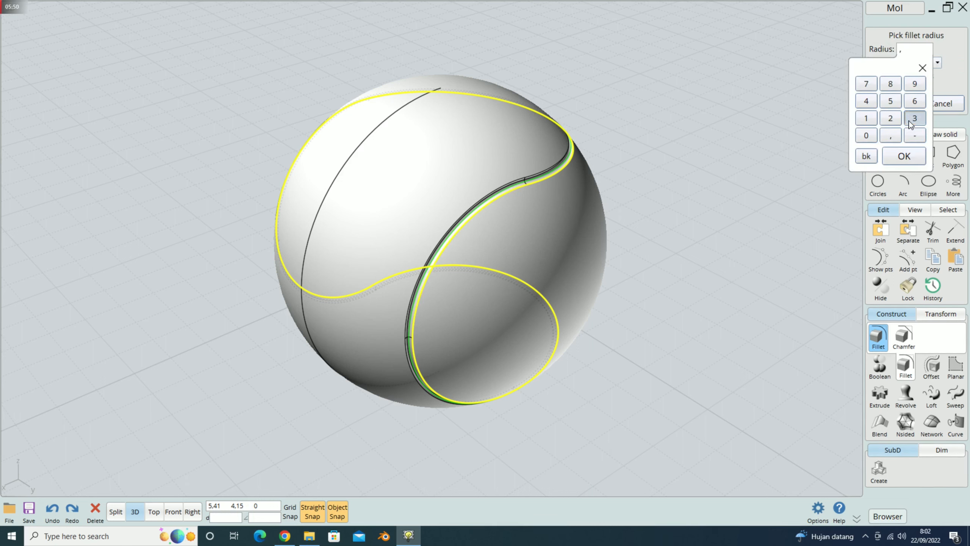
{"action": "left_click", "coordinate": [899, 159]}
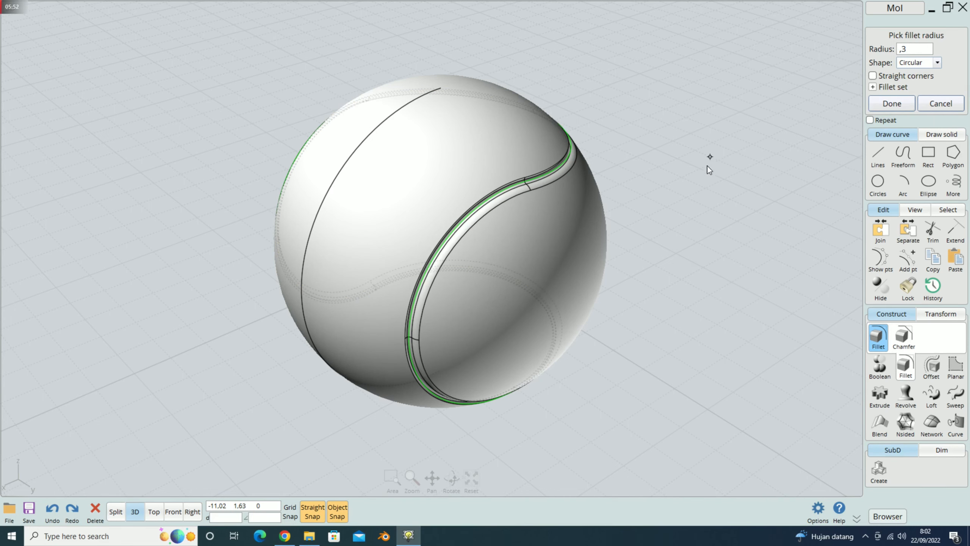
Step: Apply the 0,3 circular fillet to the selected edges on the first side of the seam groove
{"action": "right_click_drag", "start_coordinate": [588, 137], "coordinate": [836, 121]}
{"action": "left_click", "coordinate": [901, 104]}
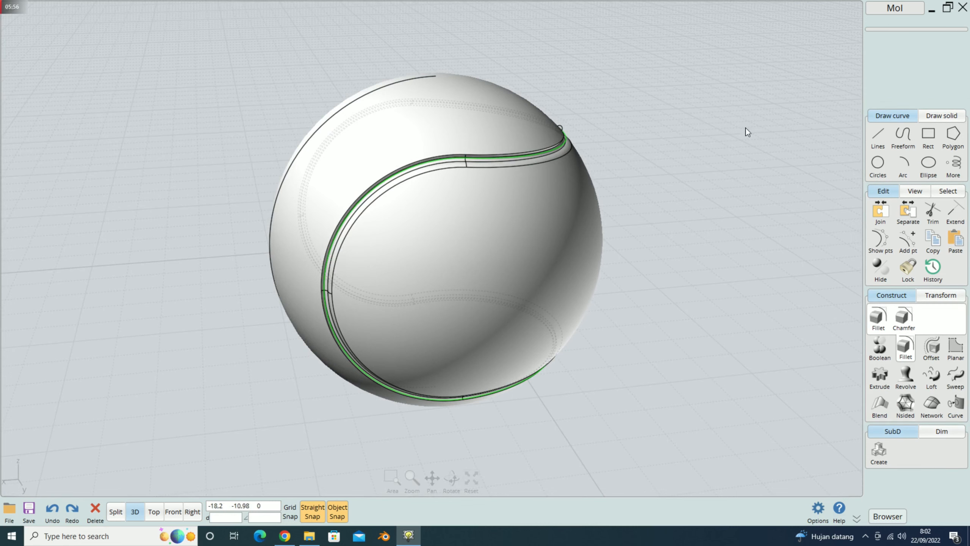
{"action": "right_click_drag", "start_coordinate": [663, 121], "coordinate": [737, 232]}
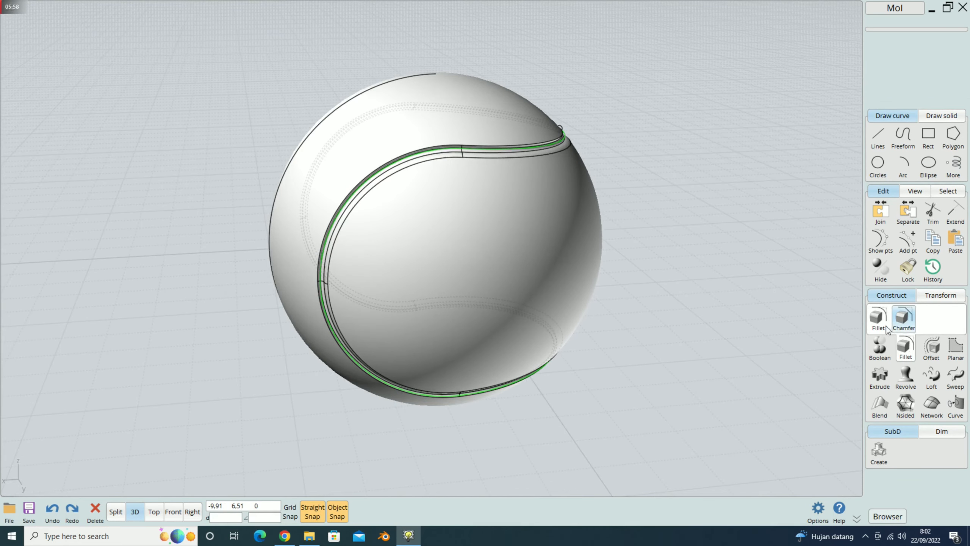
Step: Start another fillet and pick the first edge segments along the opposite side of the seam groove
{"action": "left_click", "coordinate": [877, 319]}
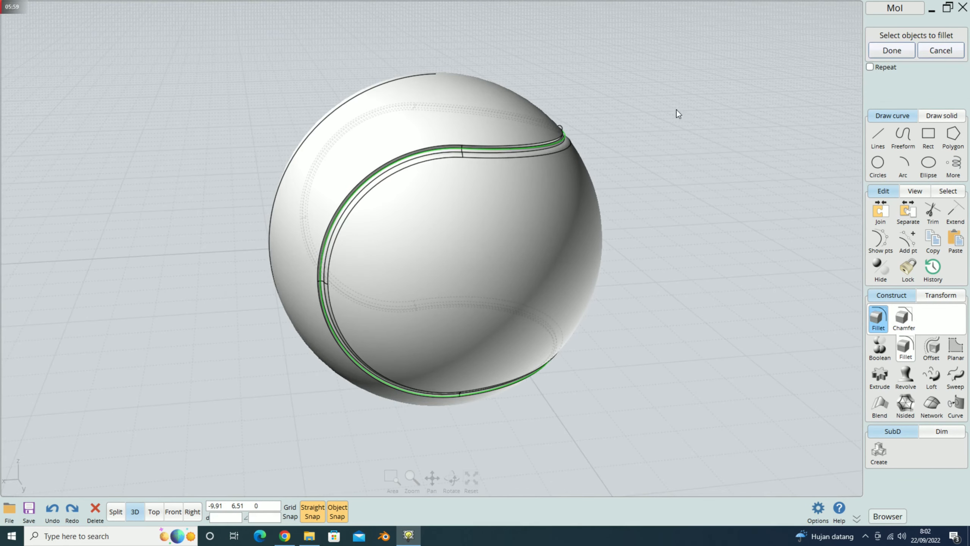
{"action": "scroll", "coordinate": [550, 134], "scroll_direction": "up", "scroll_amount": 8}
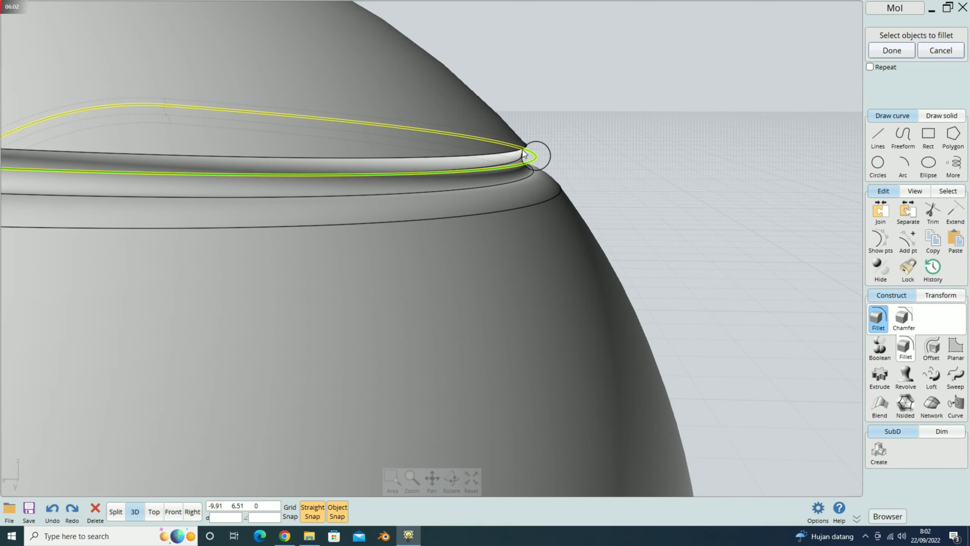
{"action": "left_click", "coordinate": [510, 152]}
{"action": "right_click_drag", "start_coordinate": [551, 121], "coordinate": [549, 118]}
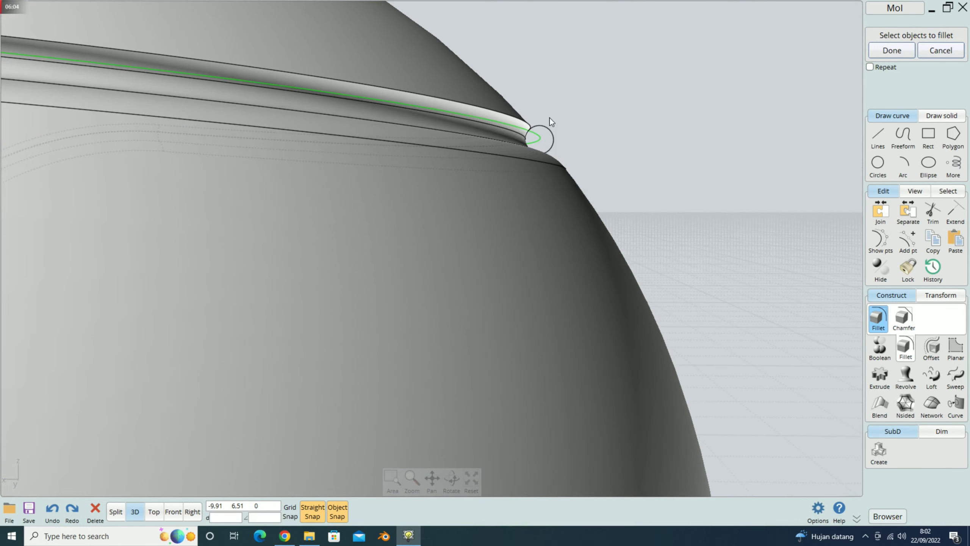
{"action": "left_click", "coordinate": [496, 113]}
{"action": "scroll", "coordinate": [603, 98], "scroll_direction": "down", "scroll_amount": 4}
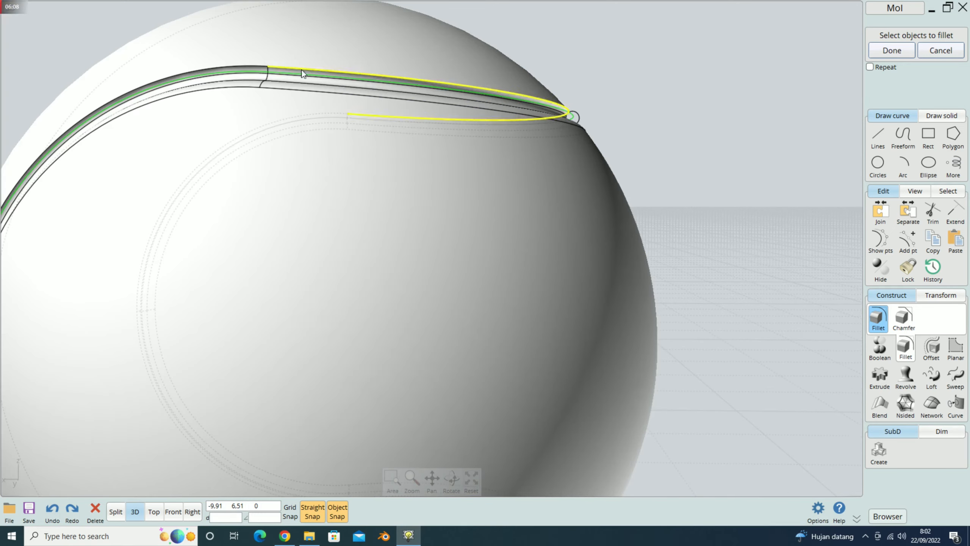
Step: Add the remaining edge segments on that side of the groove to the fillet selection, following the seam around the ball
{"action": "scroll", "coordinate": [375, 121], "scroll_direction": "down", "scroll_amount": 5}
{"action": "right_click_drag", "start_coordinate": [374, 121], "coordinate": [266, 252]}
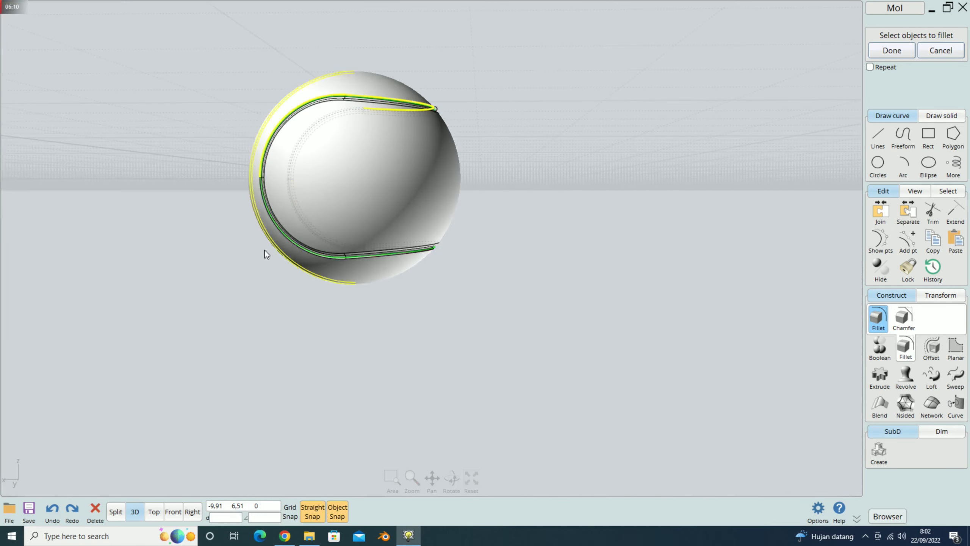
{"action": "scroll", "coordinate": [257, 211], "scroll_direction": "up", "scroll_amount": 5}
{"action": "left_click", "coordinate": [283, 135]}
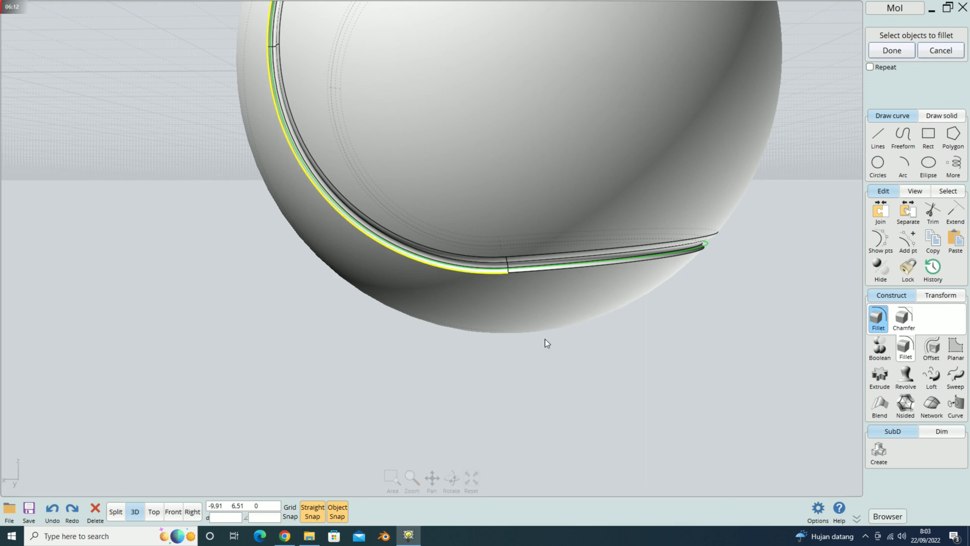
{"action": "left_click", "coordinate": [561, 271]}
{"action": "right_click_drag", "start_coordinate": [732, 265], "coordinate": [742, 129]}
{"action": "left_click", "coordinate": [462, 269]}
{"action": "scroll", "coordinate": [578, 155], "scroll_direction": "up", "scroll_amount": 2}
{"action": "left_click", "coordinate": [657, 185]}
Step: Fillet the selected groove edges with radius 0,2 and the Circular shape
{"action": "left_click", "coordinate": [893, 50]}
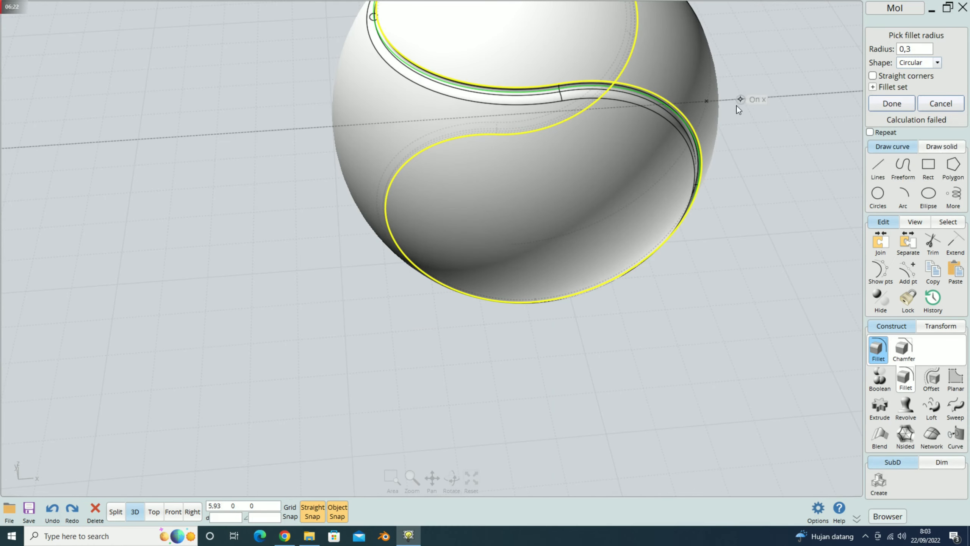
{"action": "left_click", "coordinate": [914, 50]}
{"action": "left_click", "coordinate": [890, 119]}
{"action": "left_click", "coordinate": [904, 155]}
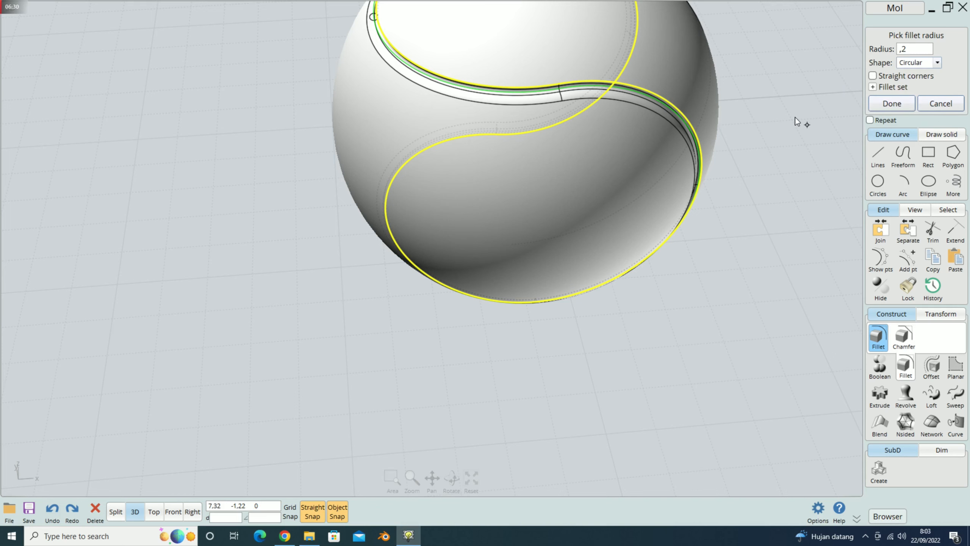
{"action": "scroll", "coordinate": [795, 117], "scroll_direction": "down", "scroll_amount": 5}
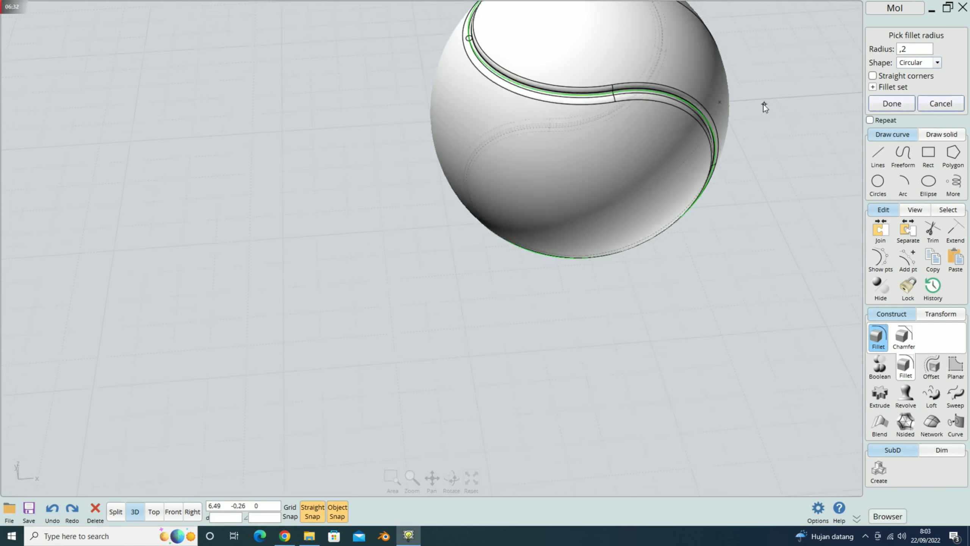
{"action": "scroll", "coordinate": [643, 59], "scroll_direction": "up", "scroll_amount": 6}
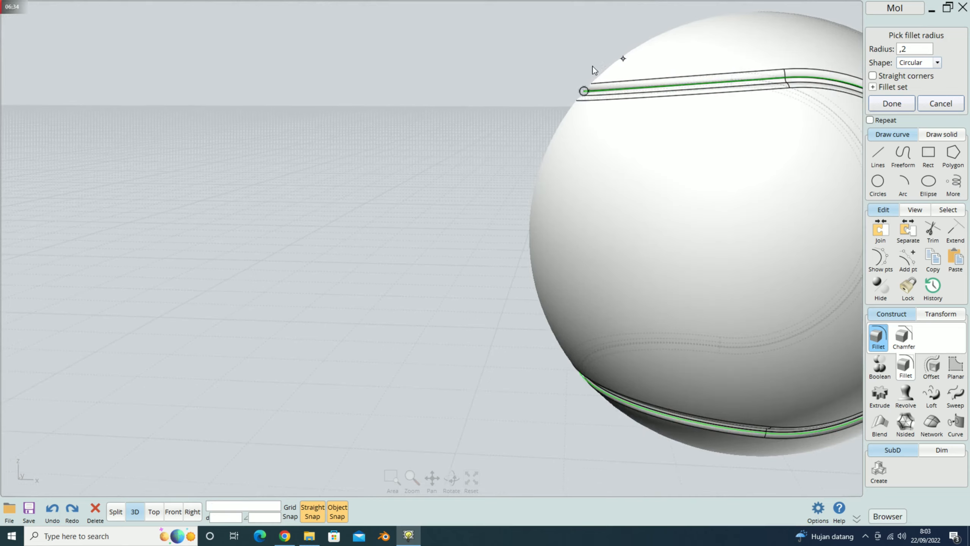
{"action": "left_click", "coordinate": [892, 104]}
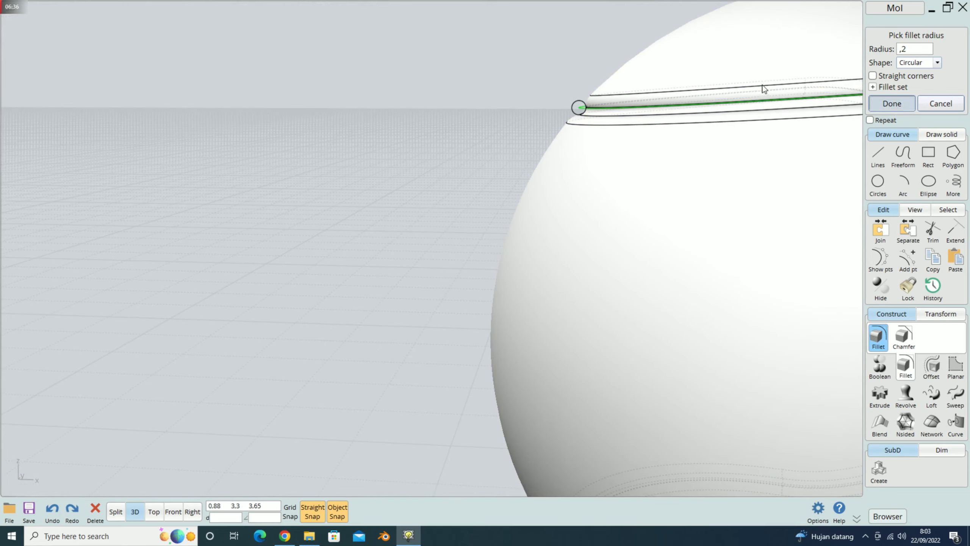
{"action": "scroll", "coordinate": [521, 50], "scroll_direction": "down", "scroll_amount": 3}
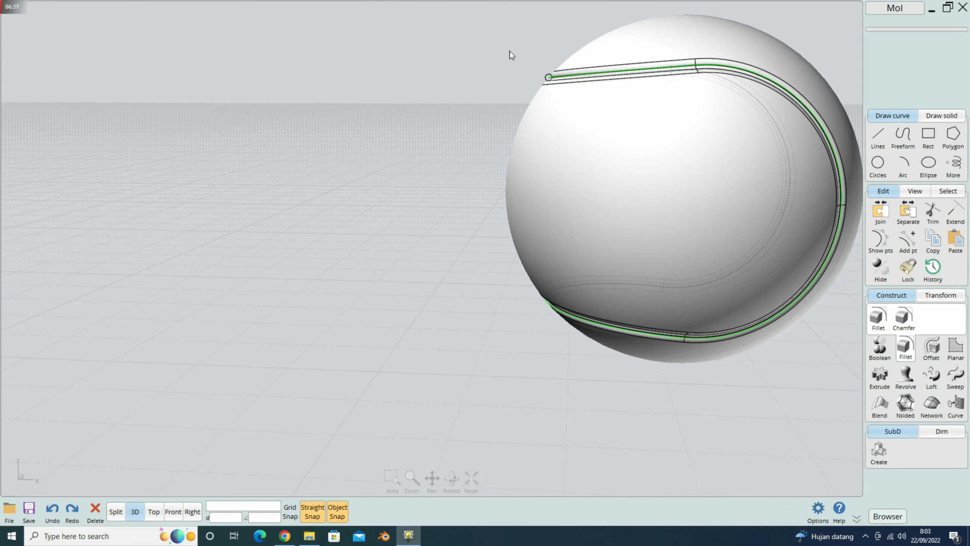
{"action": "right_click_drag", "start_coordinate": [471, 65], "coordinate": [489, 113]}
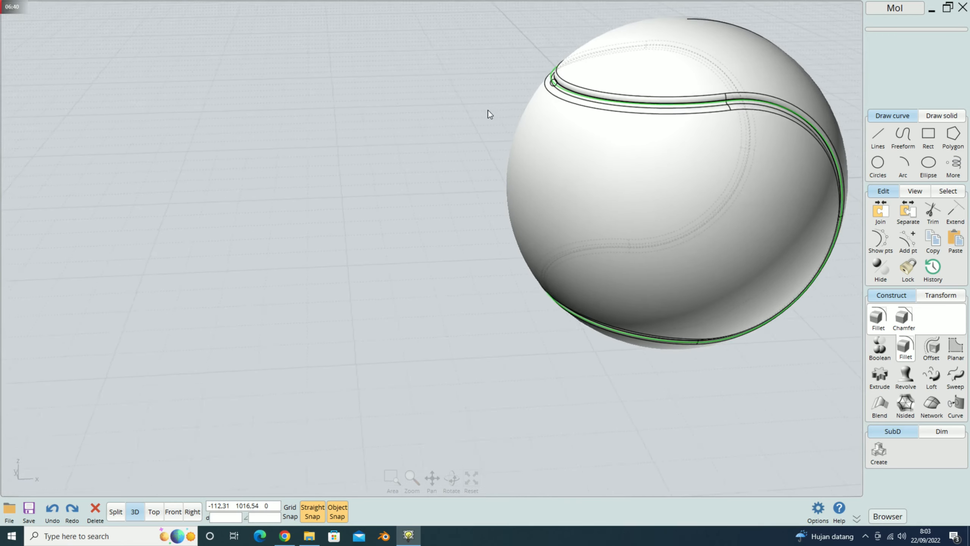
Step: Open the object browser and hide all curves and edges
{"action": "left_click", "coordinate": [892, 520]}
{"action": "left_click", "coordinate": [764, 51]}
{"action": "left_click", "coordinate": [763, 90]}
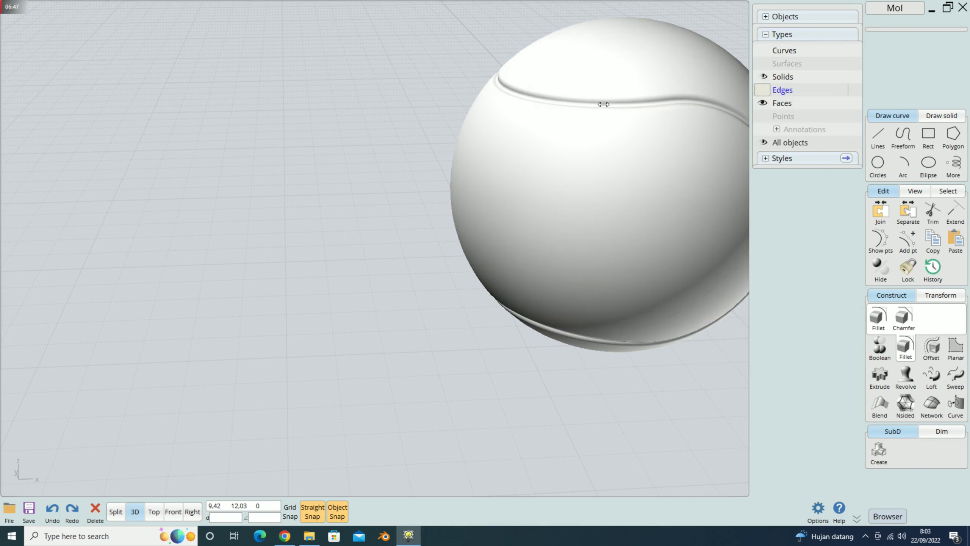
Step: Examine the filleted seam groove on the ball from several angles without its edge lines
{"action": "right_click_drag", "start_coordinate": [548, 130], "coordinate": [364, 147]}
{"action": "left_click", "coordinate": [575, 128]}
{"action": "left_click", "coordinate": [461, 164]}
{"action": "right_click_drag", "start_coordinate": [249, 154], "coordinate": [511, 180]}
{"action": "left_click", "coordinate": [512, 181]}
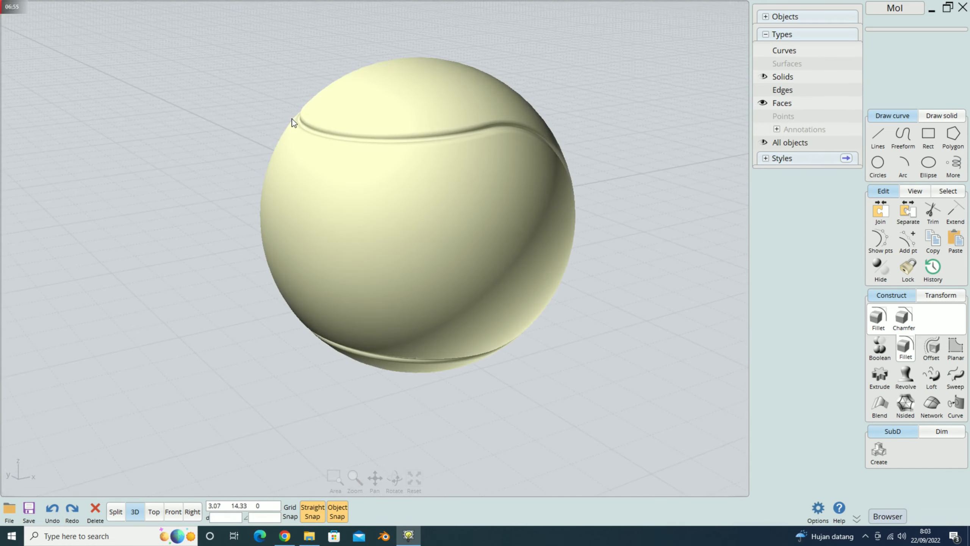
{"action": "scroll", "coordinate": [268, 99], "scroll_direction": "up", "scroll_amount": 3}
{"action": "key", "text": "Escape"}
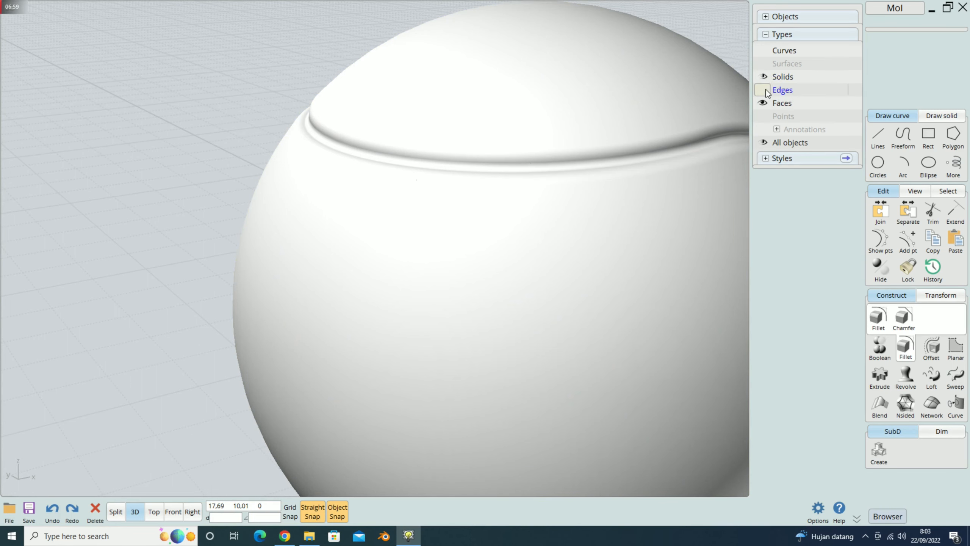
Step: Show the edge lines of the ball again
{"action": "left_click", "coordinate": [765, 89]}
{"action": "scroll", "coordinate": [242, 100], "scroll_direction": "down", "scroll_amount": 3}
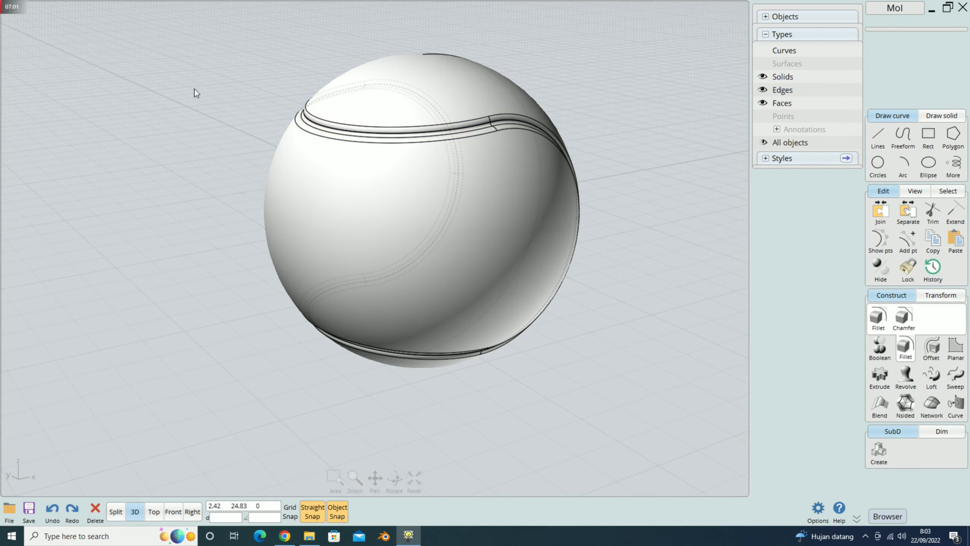
{"action": "right_click_drag", "start_coordinate": [217, 87], "coordinate": [194, 162]}
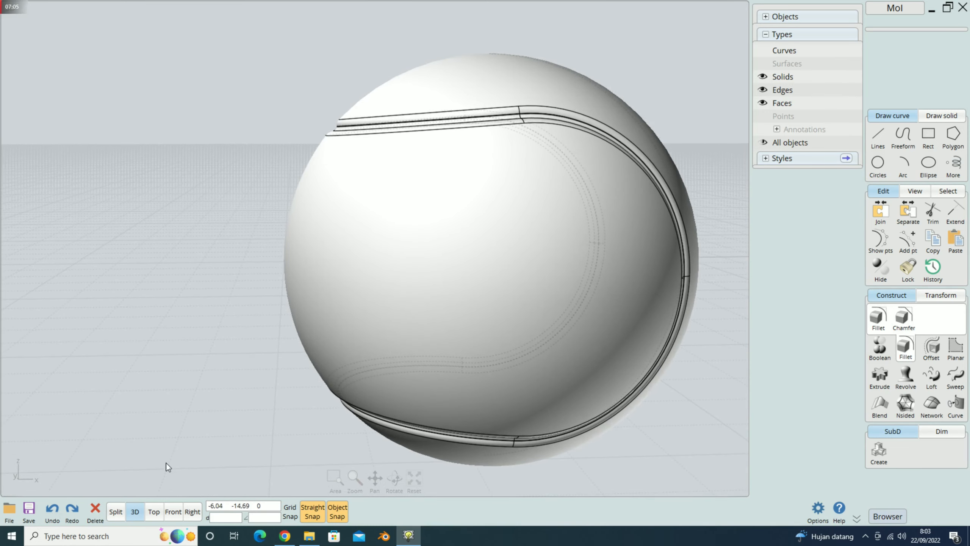
Step: In the Front view, draw a four-point control-point curve arching from inside the groove over its lower rim into the ball's surface
{"action": "left_click", "coordinate": [173, 512]}
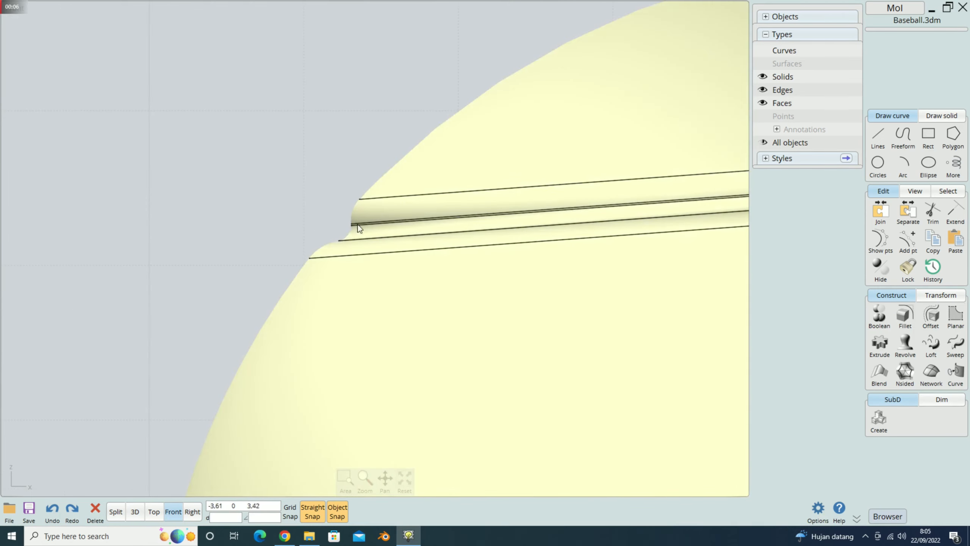
{"action": "scroll", "coordinate": [364, 226], "scroll_direction": "up", "scroll_amount": 3}
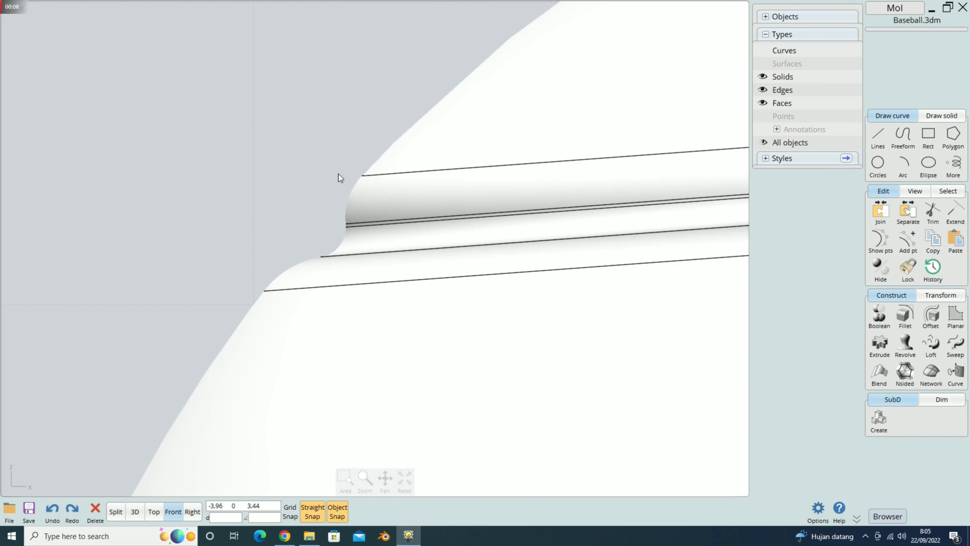
{"action": "left_click", "coordinate": [905, 138]}
{"action": "scroll", "coordinate": [288, 263], "scroll_direction": "up", "scroll_amount": 2}
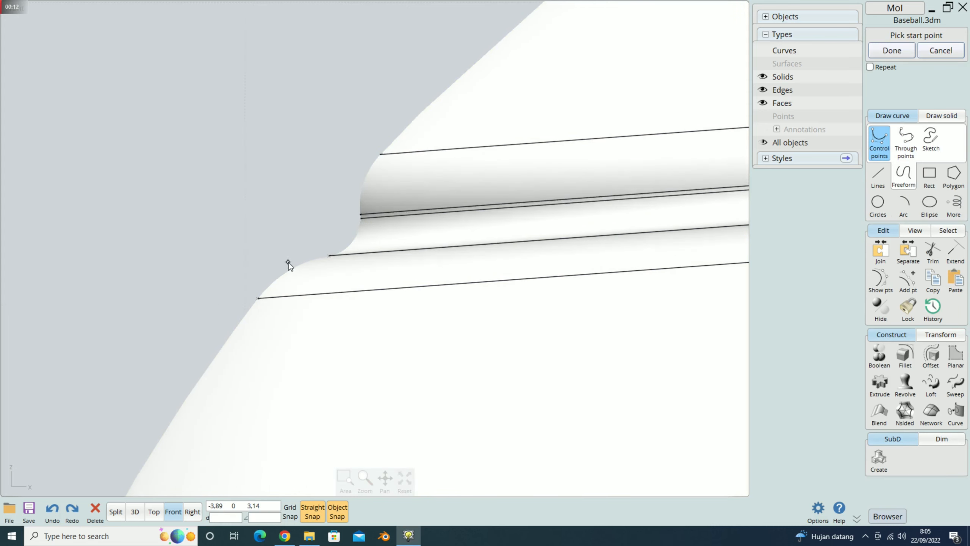
{"action": "left_click", "coordinate": [385, 239]}
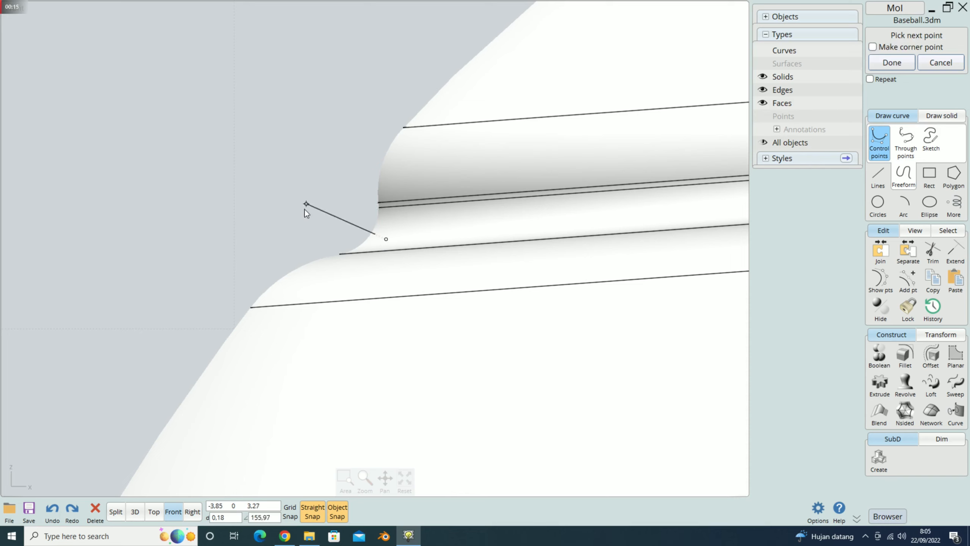
{"action": "left_click", "coordinate": [286, 227]}
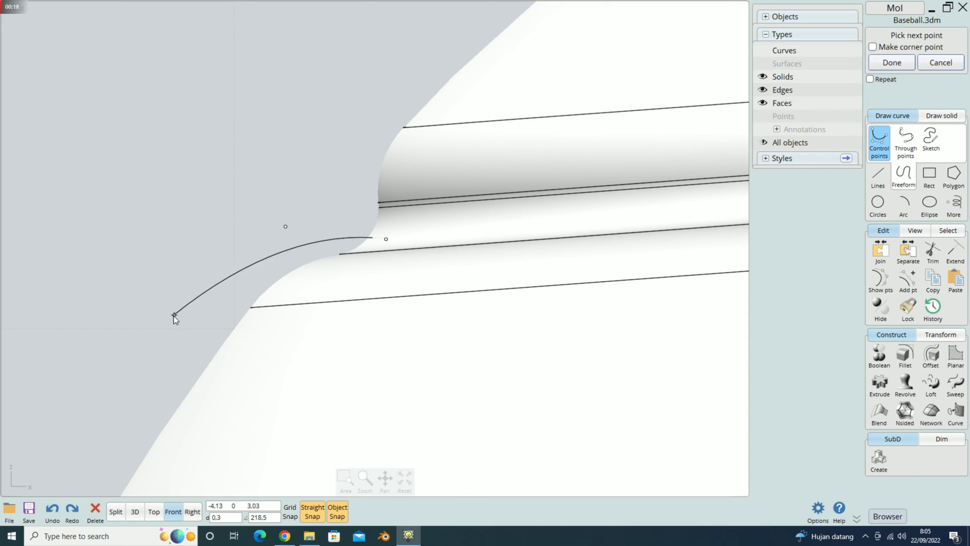
{"action": "left_click", "coordinate": [178, 329]}
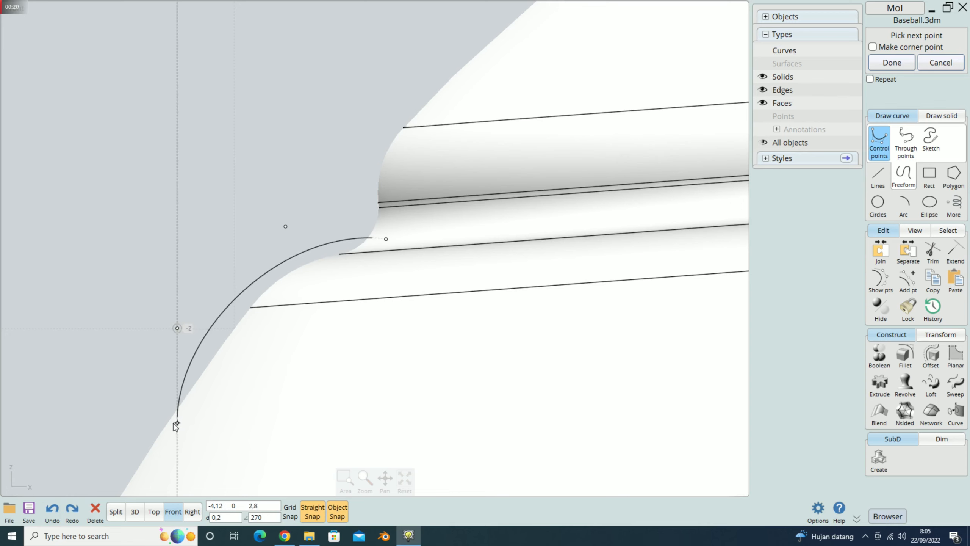
{"action": "scroll", "coordinate": [174, 423], "scroll_direction": "down", "scroll_amount": 2}
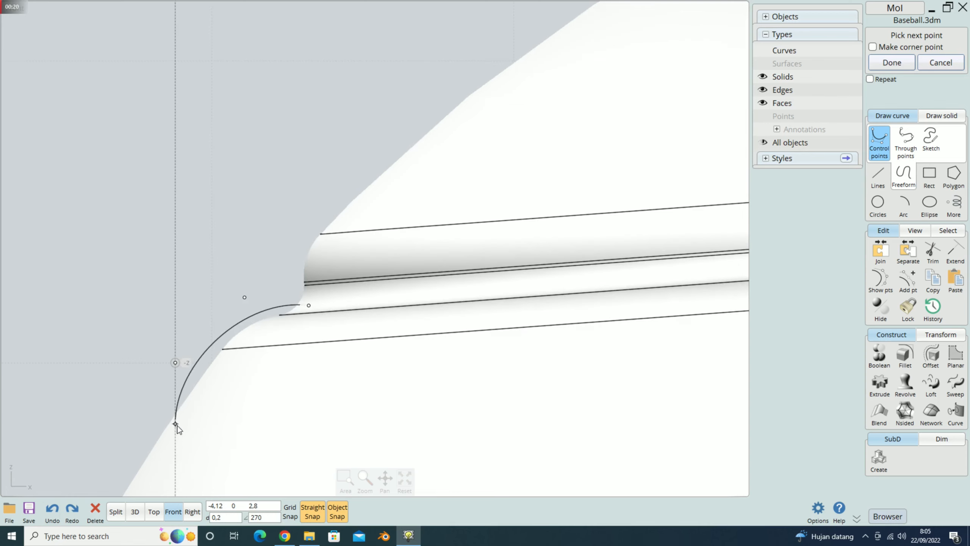
{"action": "left_click", "coordinate": [175, 455]}
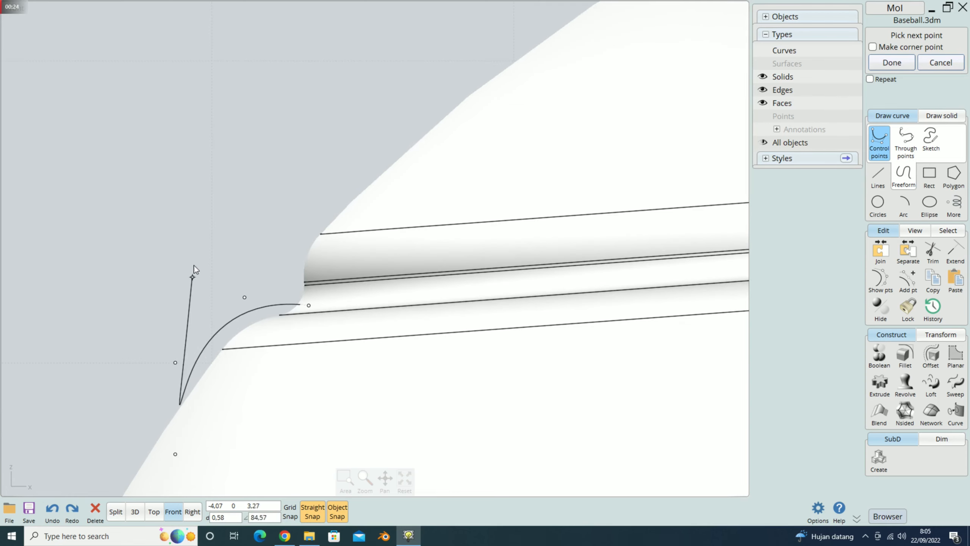
{"action": "right_click", "coordinate": [193, 264]}
Step: Examine how the arched curve sits against the groove rim in the Front and 3D views
{"action": "scroll", "coordinate": [192, 291], "scroll_direction": "up", "scroll_amount": 2}
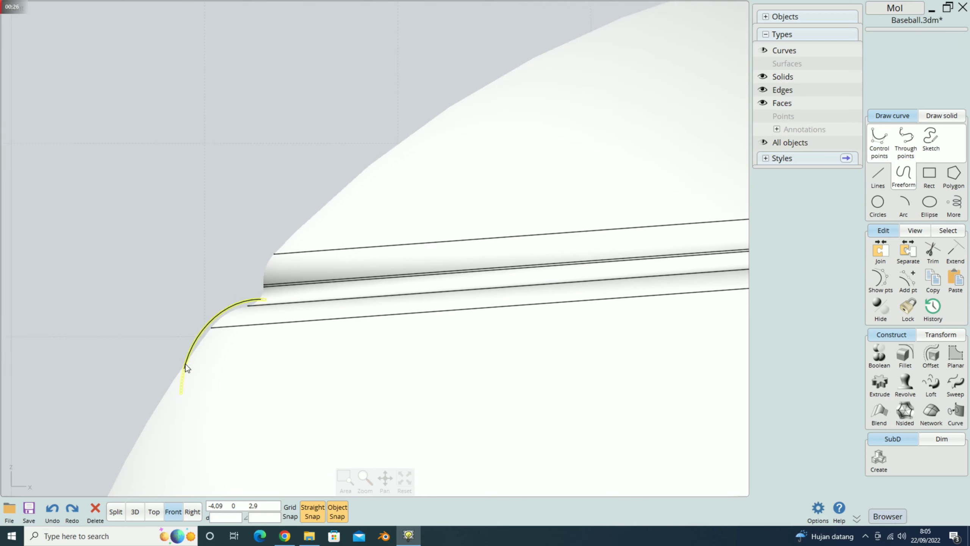
{"action": "scroll", "coordinate": [149, 381], "scroll_direction": "down", "scroll_amount": 2}
{"action": "scroll", "coordinate": [129, 381], "scroll_direction": "up", "scroll_amount": 1}
{"action": "scroll", "coordinate": [172, 265], "scroll_direction": "down", "scroll_amount": 3}
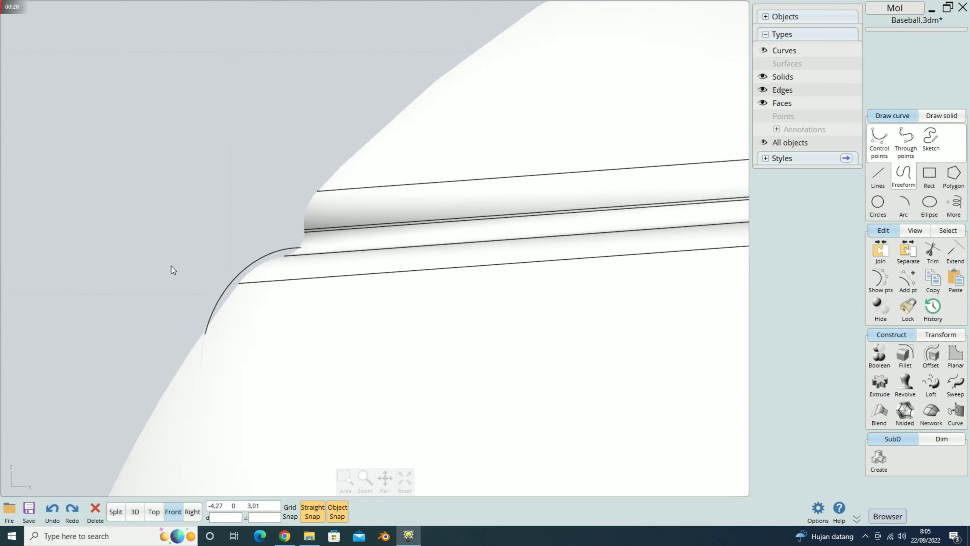
{"action": "scroll", "coordinate": [173, 261], "scroll_direction": "down", "scroll_amount": 1}
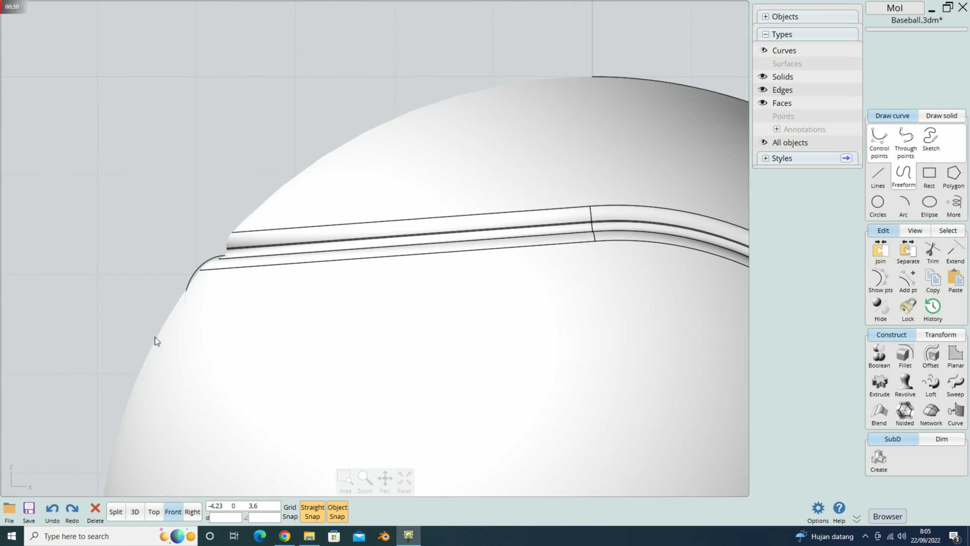
{"action": "left_click", "coordinate": [135, 514]}
{"action": "right_click_drag", "start_coordinate": [270, 163], "coordinate": [295, 147]}
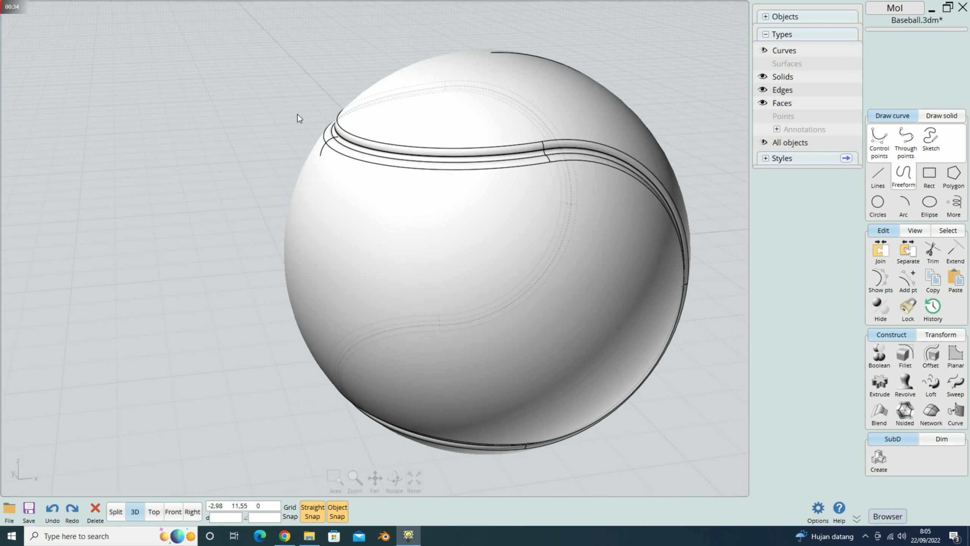
{"action": "scroll", "coordinate": [323, 120], "scroll_direction": "up", "scroll_amount": 3}
{"action": "scroll", "coordinate": [281, 111], "scroll_direction": "up", "scroll_amount": 2}
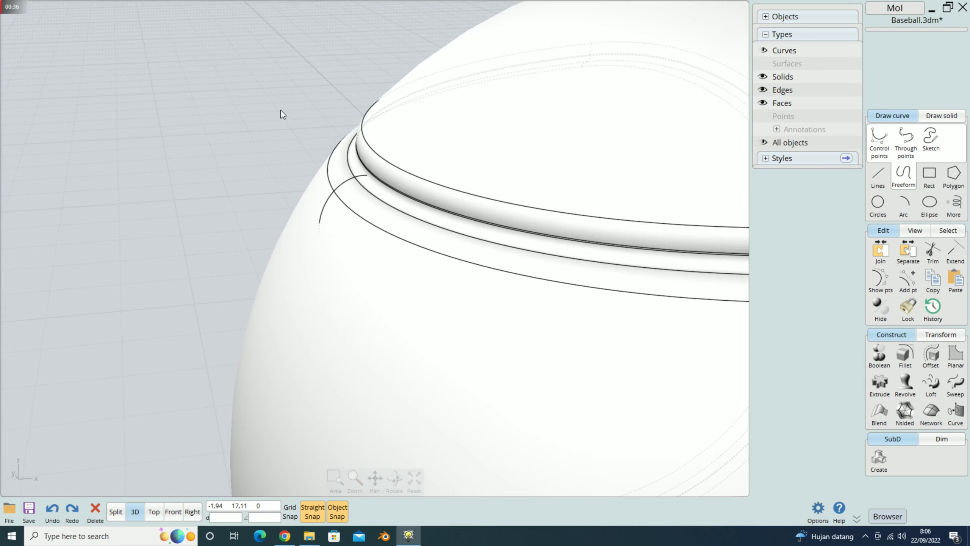
Step: Hide the solids to isolate the arched curve in the 3D view
{"action": "left_click", "coordinate": [763, 78]}
{"action": "right_click_drag", "start_coordinate": [400, 201], "coordinate": [447, 203]}
{"action": "scroll", "coordinate": [423, 260], "scroll_direction": "up", "scroll_amount": 5}
{"action": "mouse_move", "coordinate": [386, 266]}
{"action": "right_mouse_down"}
{"action": "mouse_move", "coordinate": [379, 274]}
{"action": "mouse_move", "coordinate": [390, 267]}
{"action": "right_mouse_up"}
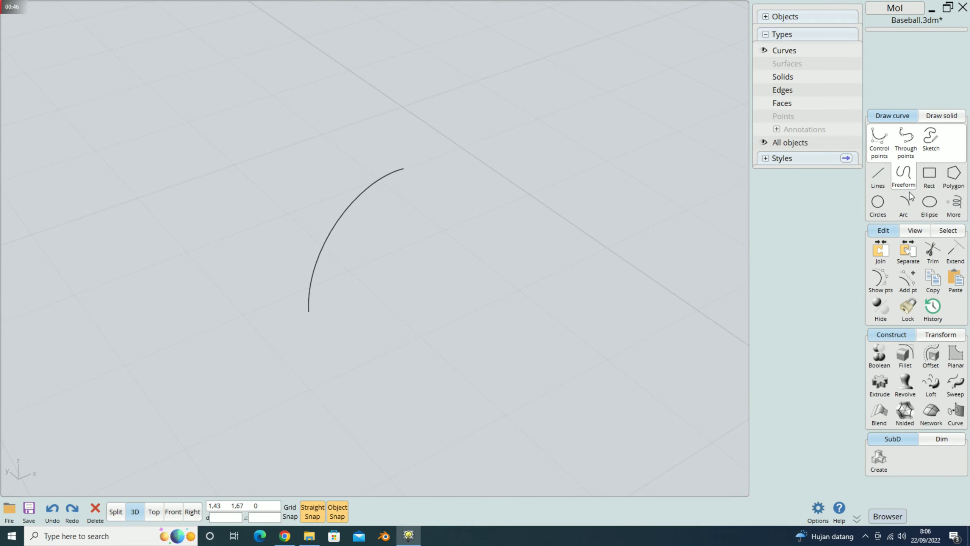
Step: Draw a centre ellipse at the lower end of the arched curve, 0.15 wide along the y direction and about 0.07 high
{"action": "left_click", "coordinate": [928, 203]}
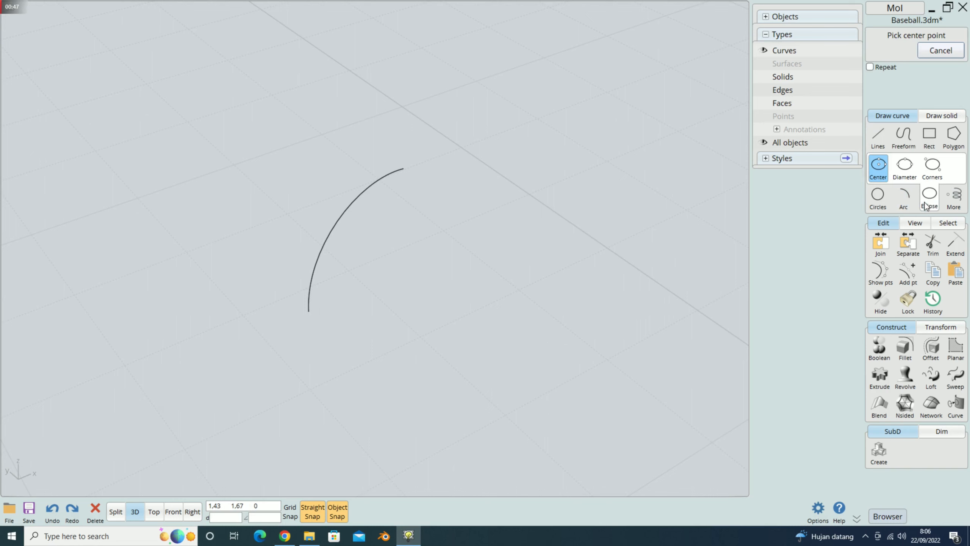
{"action": "left_click", "coordinate": [311, 314]}
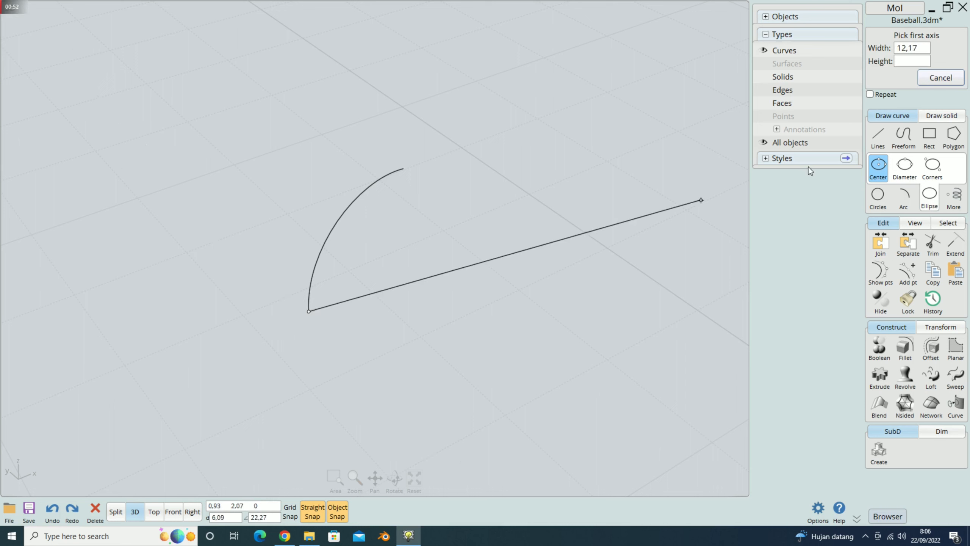
{"action": "left_click", "coordinate": [918, 48]}
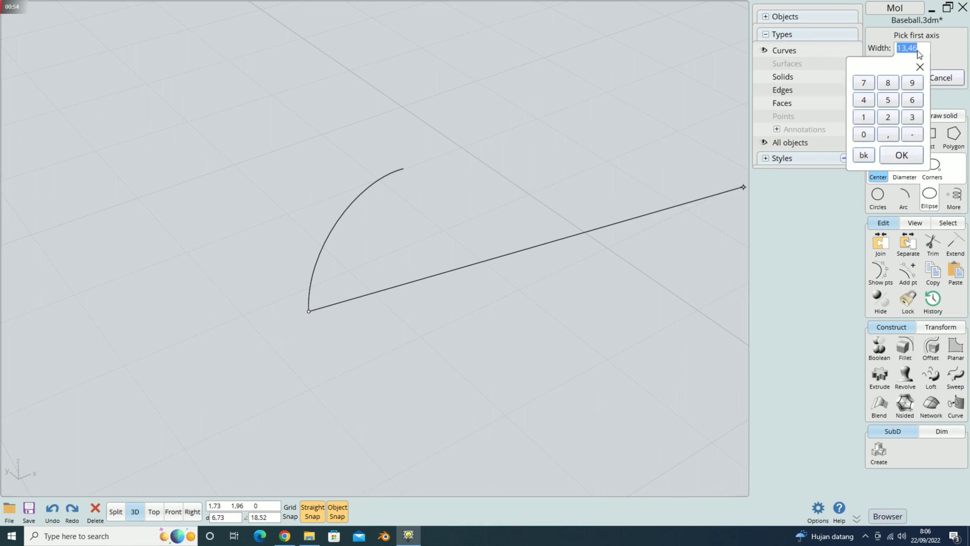
{"action": "left_click", "coordinate": [887, 135]}
{"action": "left_click", "coordinate": [864, 117]}
{"action": "left_click", "coordinate": [888, 100]}
{"action": "left_click", "coordinate": [901, 154]}
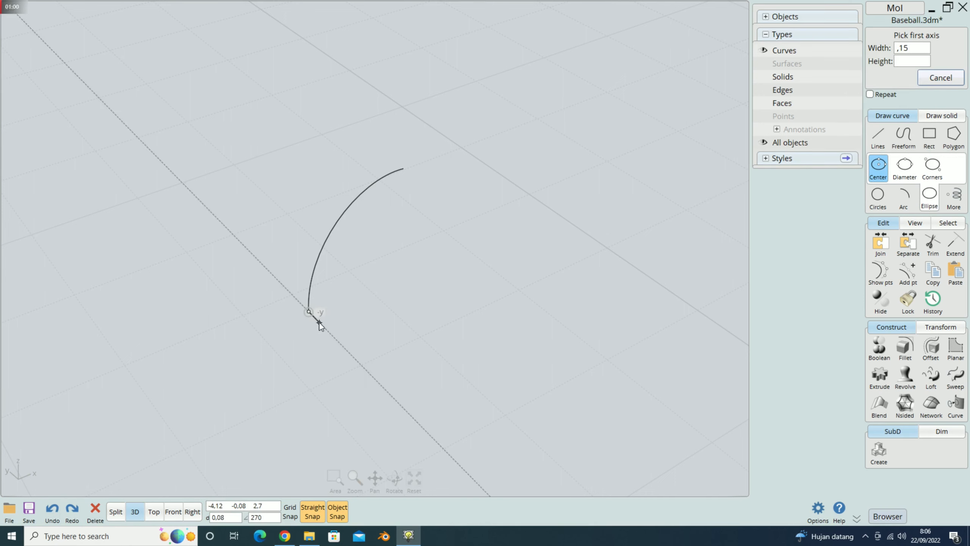
{"action": "left_click", "coordinate": [326, 330]}
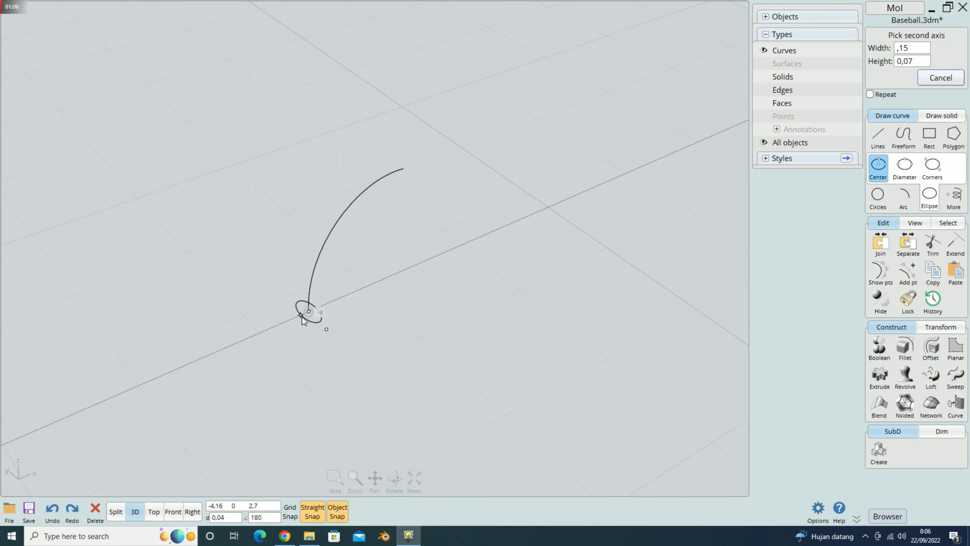
{"action": "left_click", "coordinate": [301, 317]}
Step: Sweep the ellipse along the arched curve with Freeform twist and capped ends to form a solid stitch
{"action": "scroll", "coordinate": [384, 296], "scroll_direction": "down", "scroll_amount": 2}
{"action": "scroll", "coordinate": [346, 295], "scroll_direction": "up", "scroll_amount": 4}
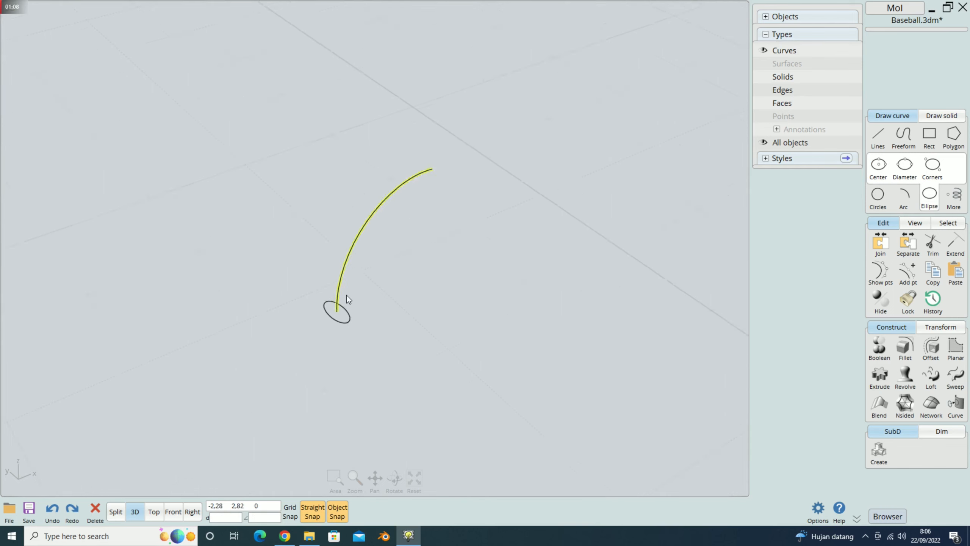
{"action": "left_click", "coordinate": [951, 378]}
{"action": "left_click", "coordinate": [351, 332]}
{"action": "left_click", "coordinate": [886, 50]}
{"action": "left_click", "coordinate": [340, 277]}
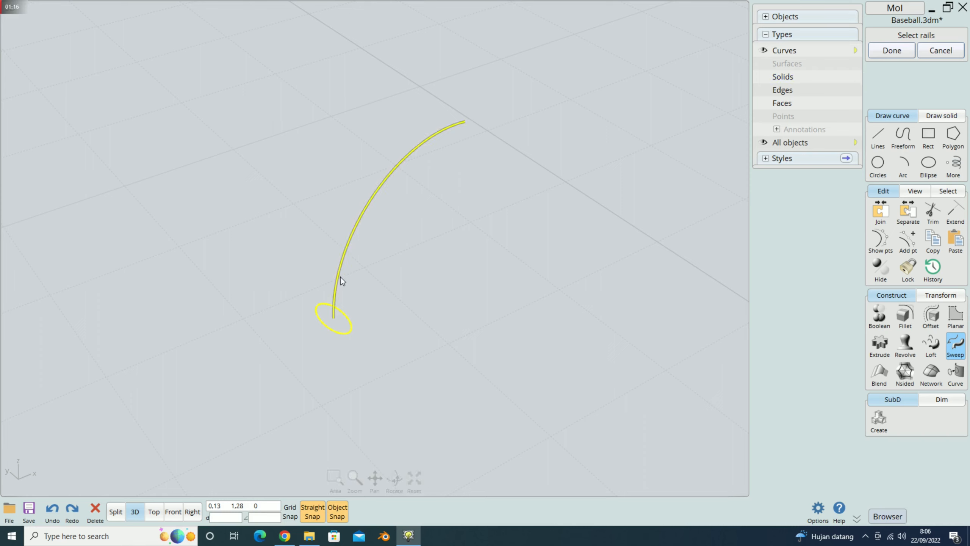
{"action": "left_click", "coordinate": [891, 50]}
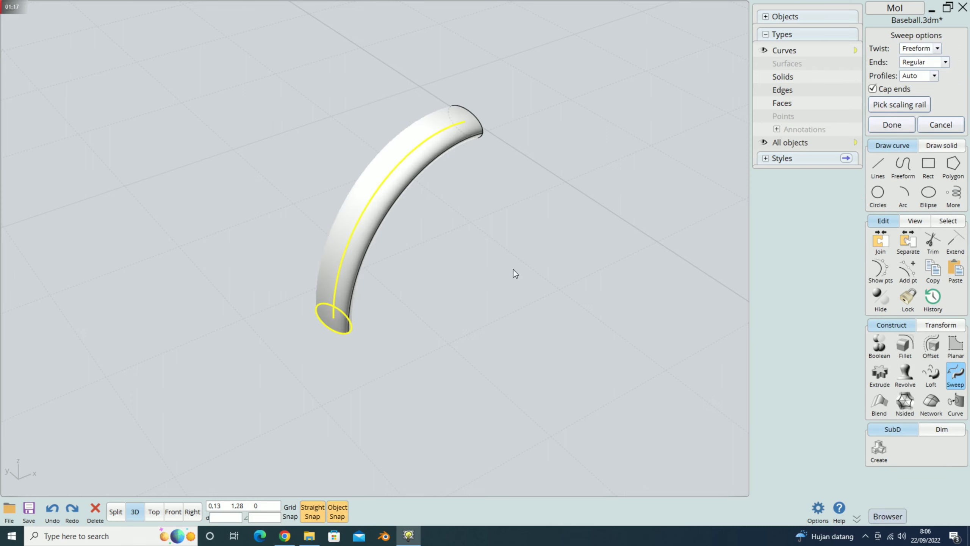
{"action": "left_click", "coordinate": [903, 126]}
{"action": "left_click", "coordinate": [486, 260]}
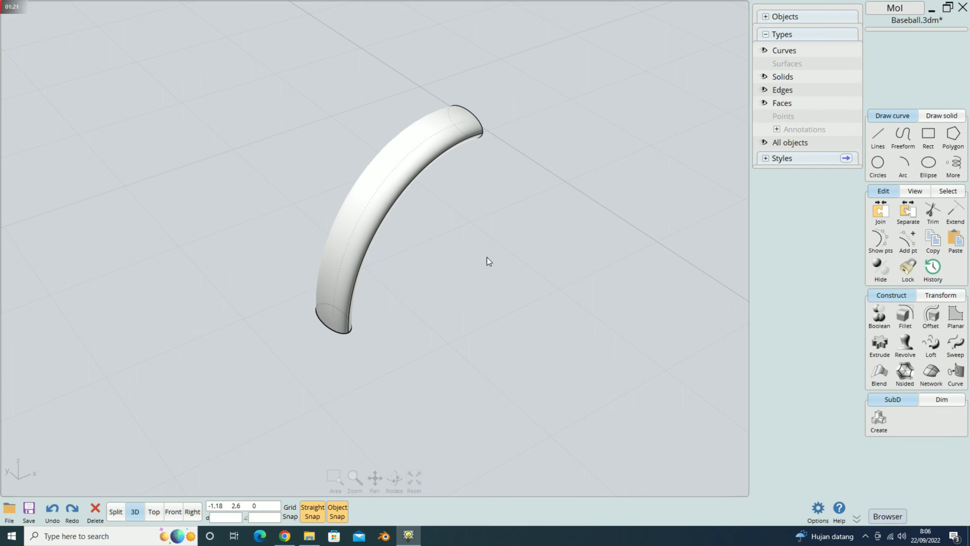
Step: Assign the red style to the swept stitch and show the hidden ball solid again
{"action": "left_click", "coordinate": [404, 177]}
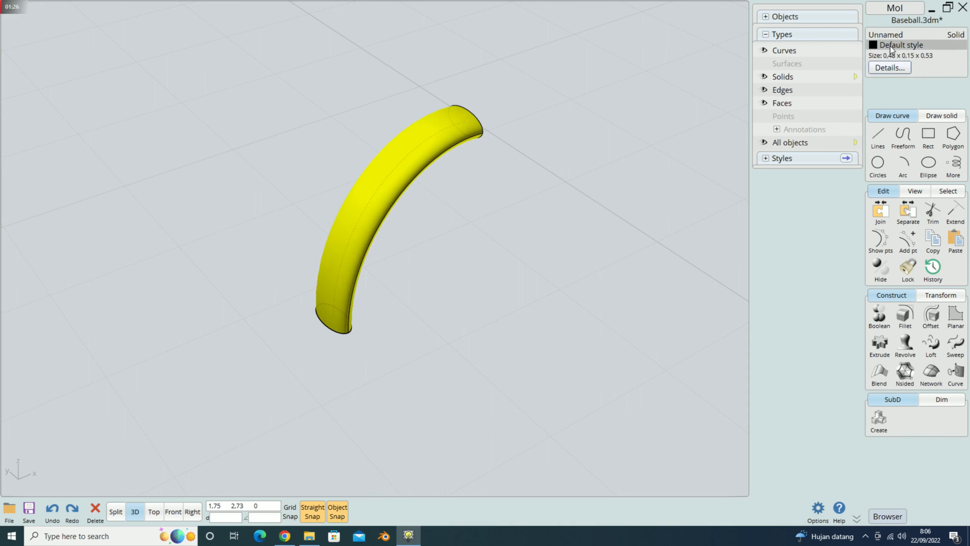
{"action": "left_click", "coordinate": [890, 45]}
{"action": "left_click", "coordinate": [839, 89]}
{"action": "left_click", "coordinate": [648, 116]}
{"action": "left_click", "coordinate": [763, 77]}
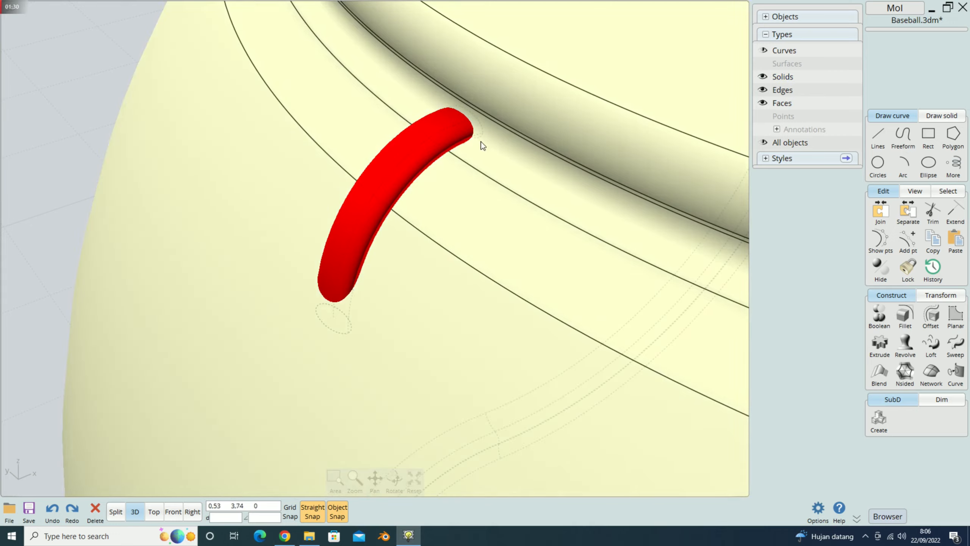
{"action": "scroll", "coordinate": [552, 126], "scroll_direction": "down", "scroll_amount": 5}
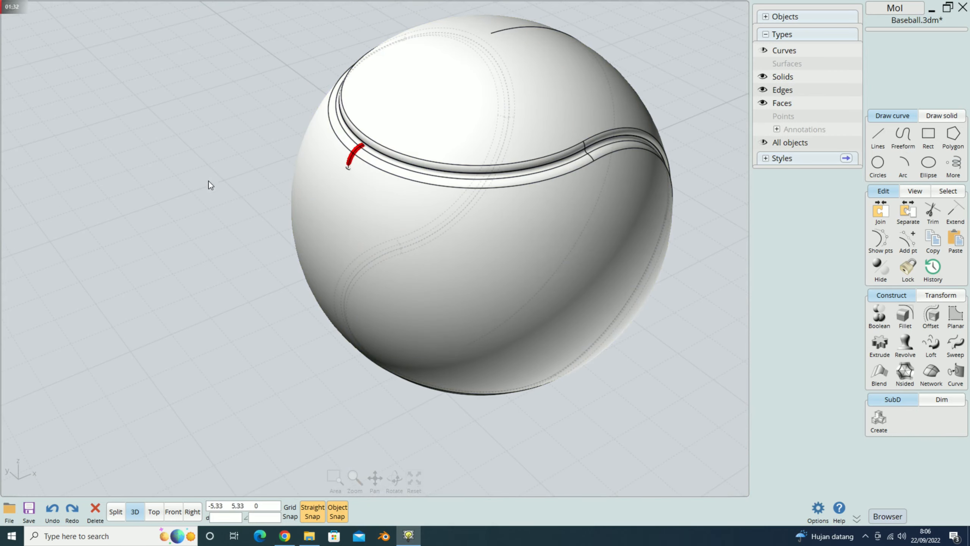
{"action": "scroll", "coordinate": [354, 117], "scroll_direction": "up", "scroll_amount": 5}
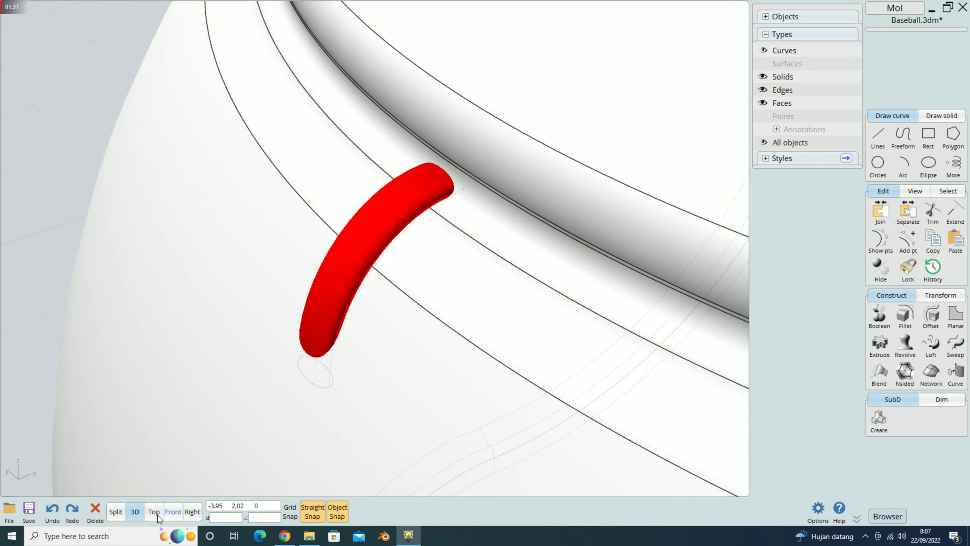
Step: In the Front view, draw a straight line across the groove from its upper outer edge to its lower outer edge
{"action": "left_click", "coordinate": [173, 512]}
{"action": "scroll", "coordinate": [198, 255], "scroll_direction": "up", "scroll_amount": 5}
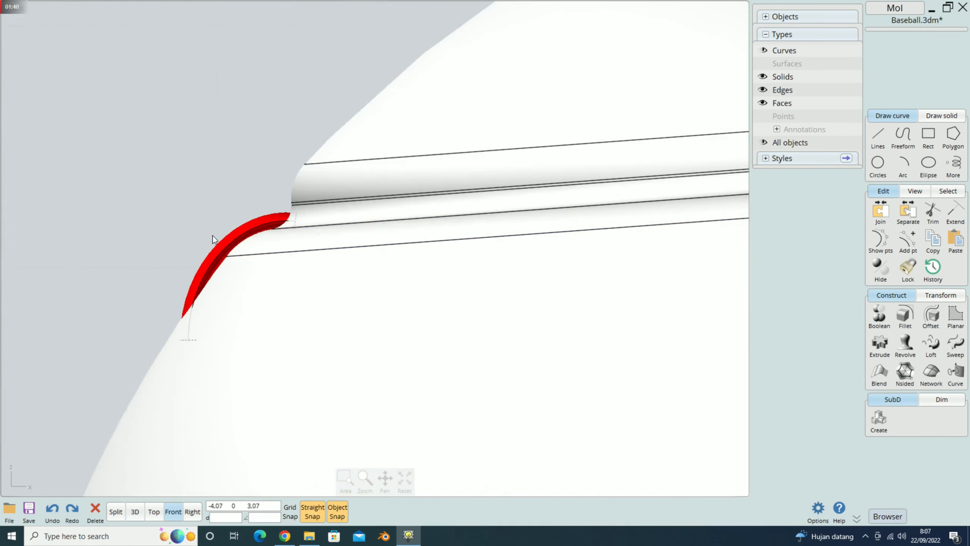
{"action": "scroll", "coordinate": [226, 219], "scroll_direction": "up", "scroll_amount": 1}
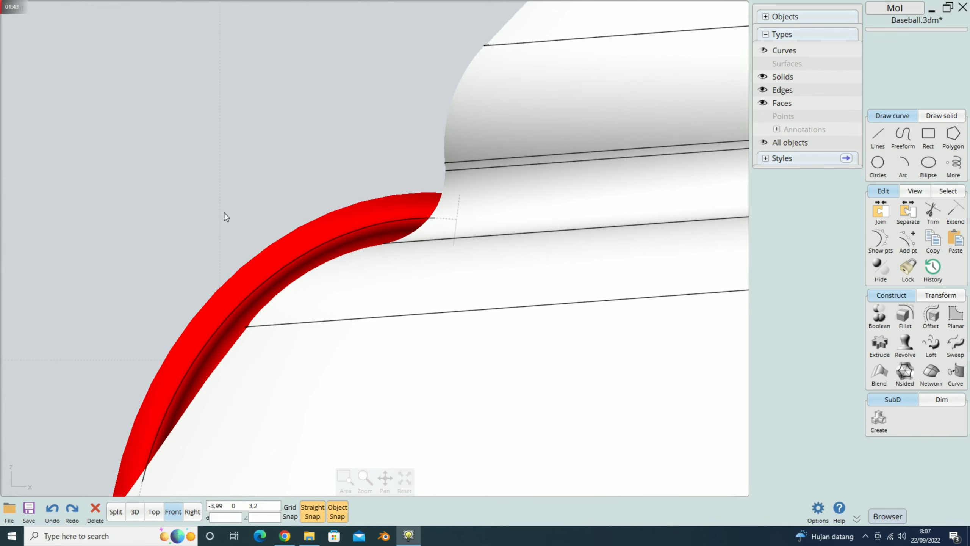
{"action": "scroll", "coordinate": [240, 209], "scroll_direction": "down", "scroll_amount": 1}
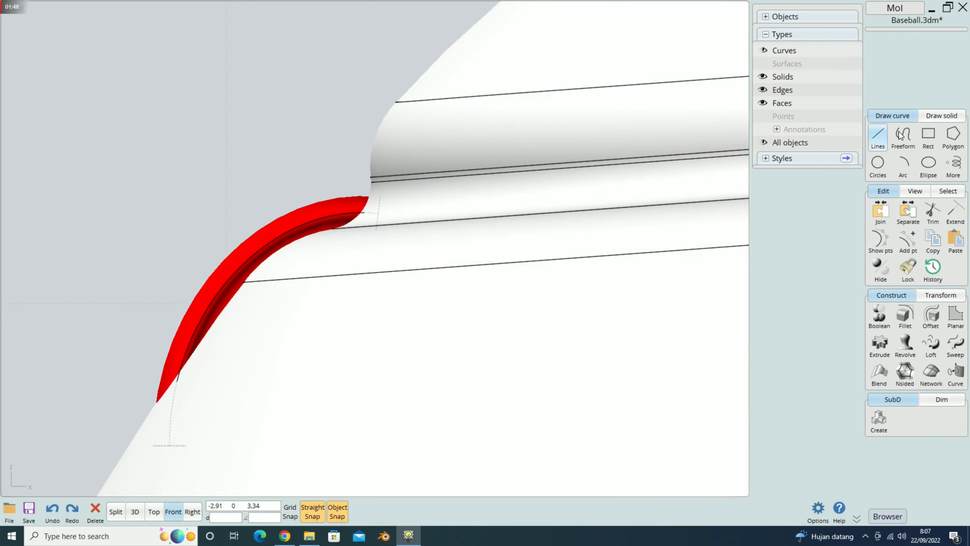
{"action": "left_click", "coordinate": [881, 134]}
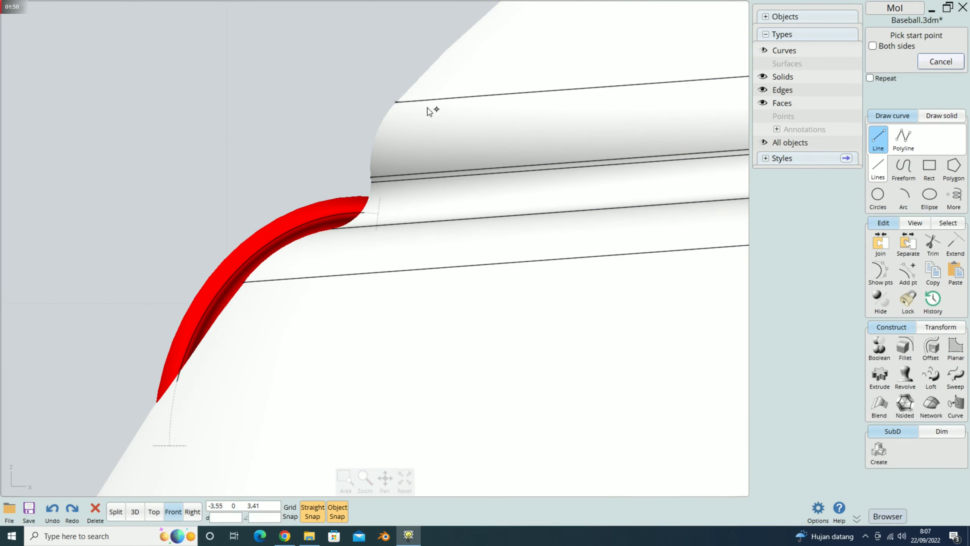
{"action": "left_click", "coordinate": [396, 103]}
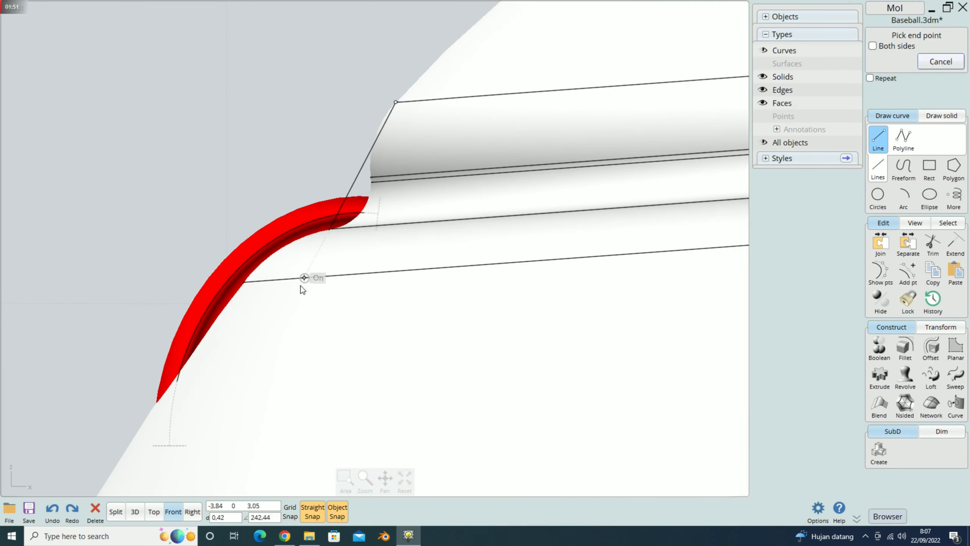
{"action": "left_click", "coordinate": [247, 282]}
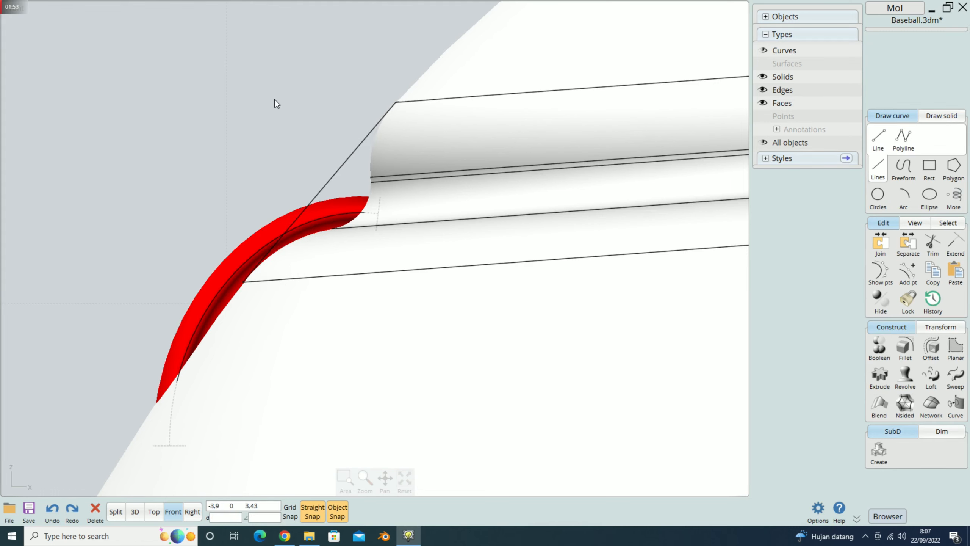
{"action": "left_click", "coordinate": [364, 170]}
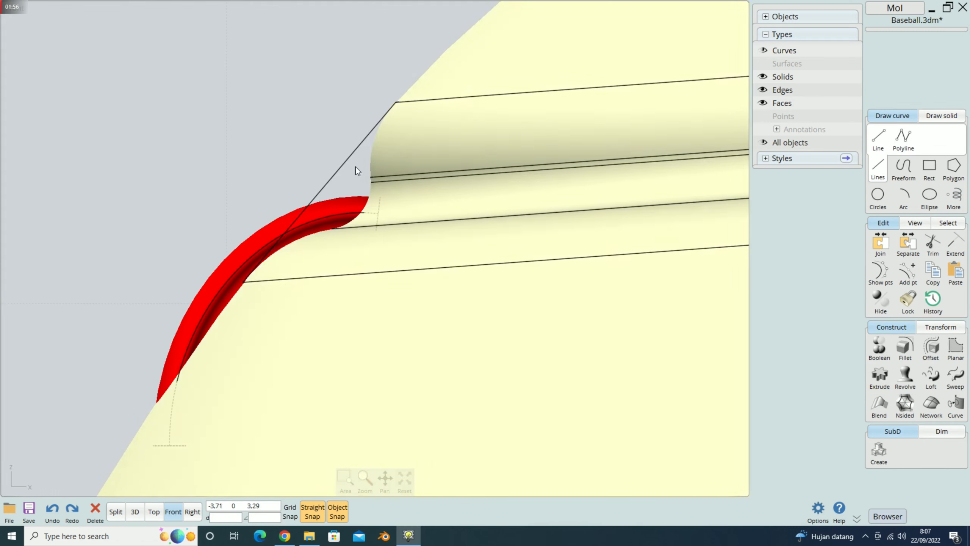
{"action": "key", "text": "Escape"}
Step: Draw a second line from the midpoint of the line across the groove, pointing outward from the ball roughly perpendicular to it
{"action": "left_click", "coordinate": [878, 137]}
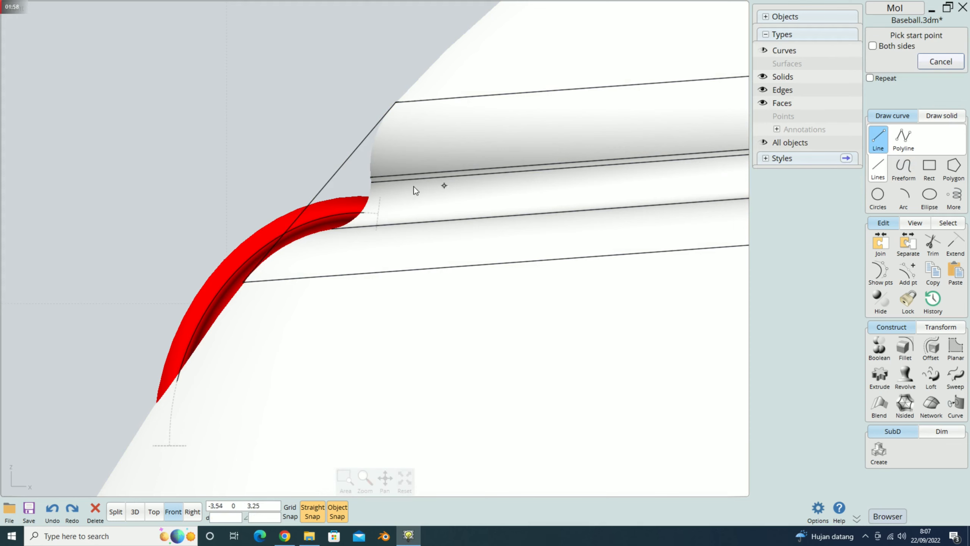
{"action": "left_click", "coordinate": [323, 188]}
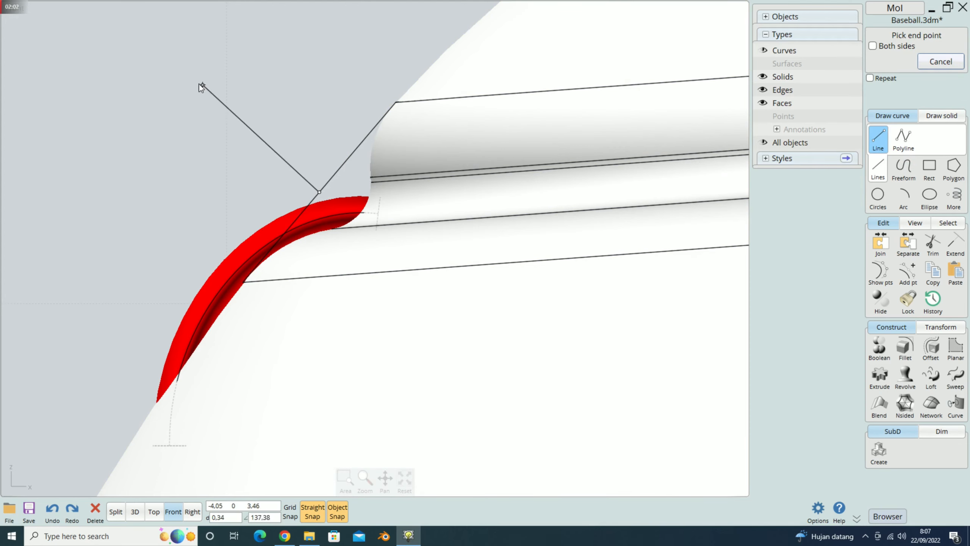
{"action": "left_click", "coordinate": [168, 64]}
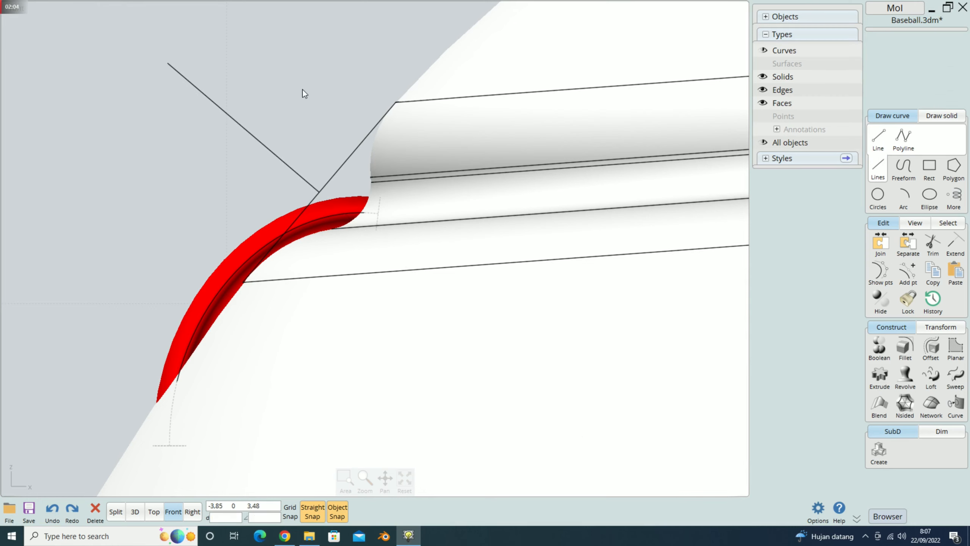
{"action": "scroll", "coordinate": [301, 89], "scroll_direction": "down", "scroll_amount": 3}
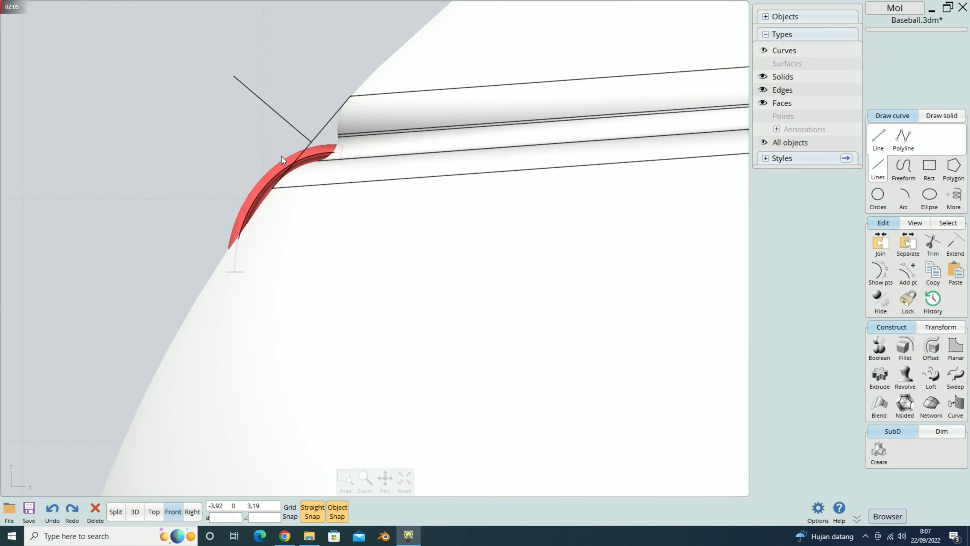
Step: In the 3D view, select the red stitch for Rotate Axis and define the axis along the line pointing outward from the groove
{"action": "left_click", "coordinate": [135, 512]}
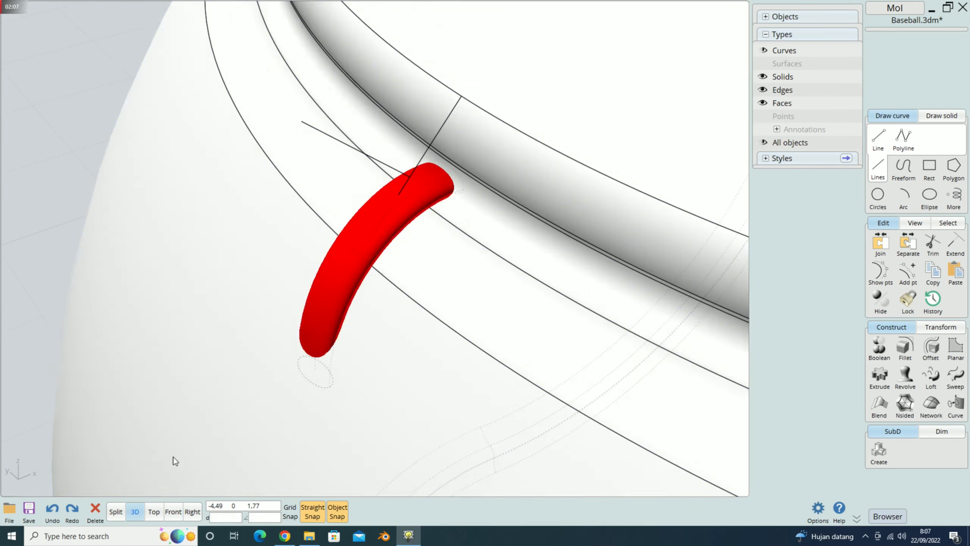
{"action": "left_click", "coordinate": [245, 223]}
{"action": "scroll", "coordinate": [274, 166], "scroll_direction": "down", "scroll_amount": 2}
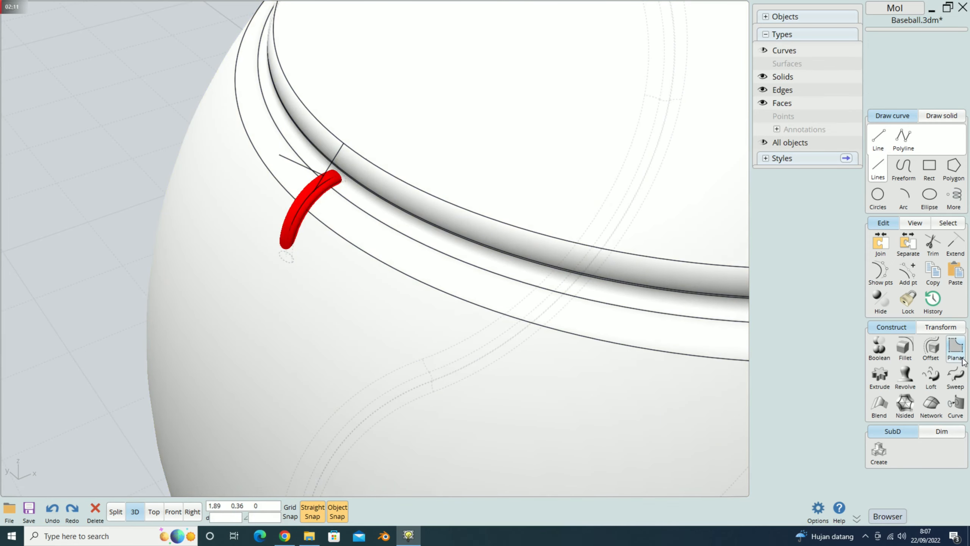
{"action": "left_click", "coordinate": [936, 328]}
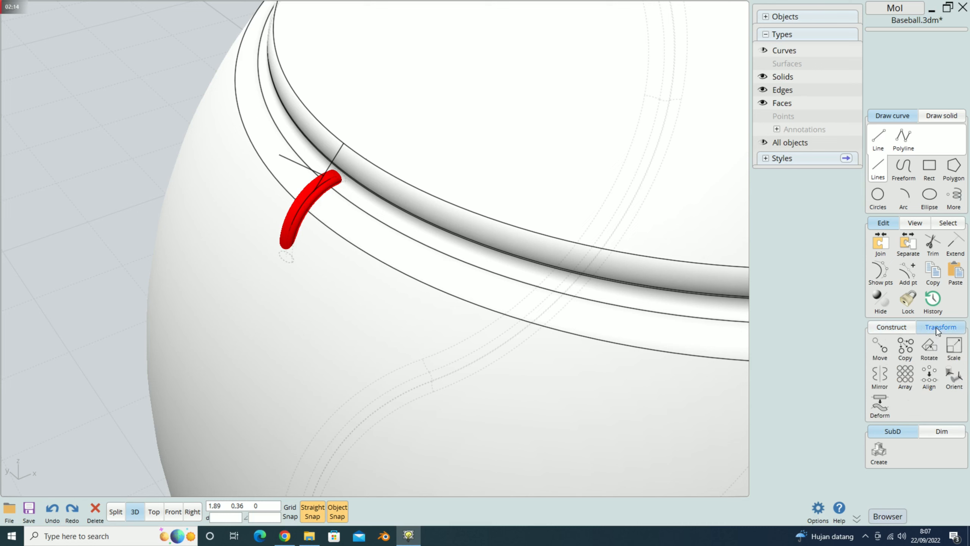
{"action": "left_click", "coordinate": [929, 348]}
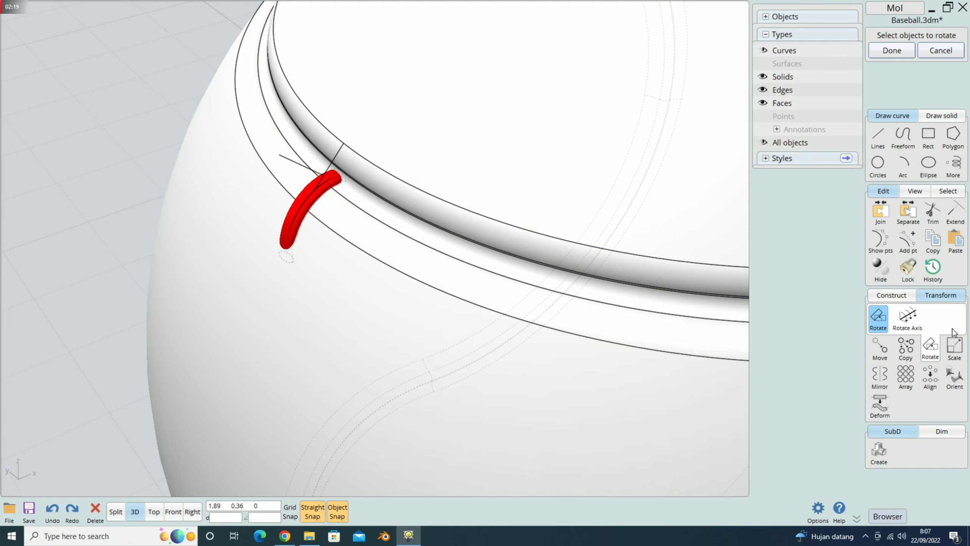
{"action": "left_click", "coordinate": [911, 315]}
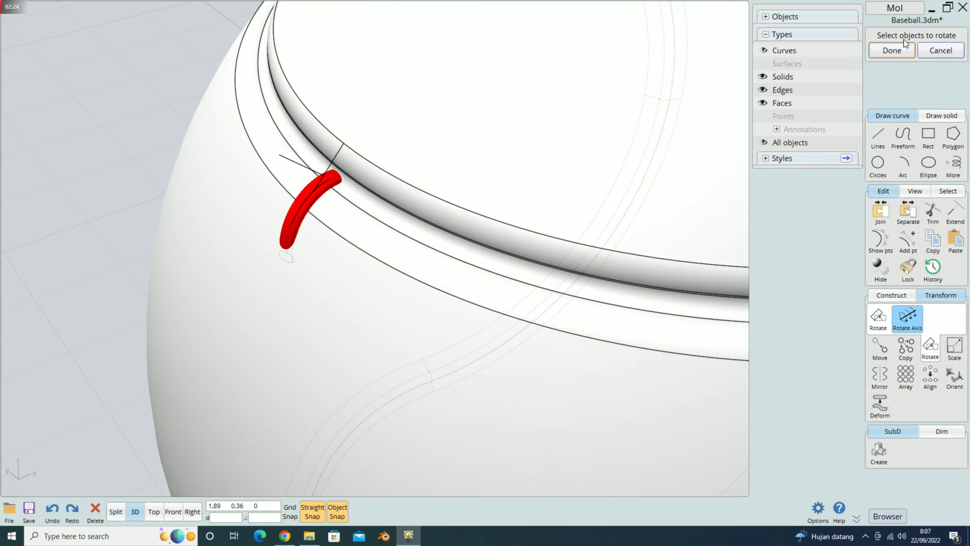
{"action": "scroll", "coordinate": [294, 214], "scroll_direction": "up", "scroll_amount": 5}
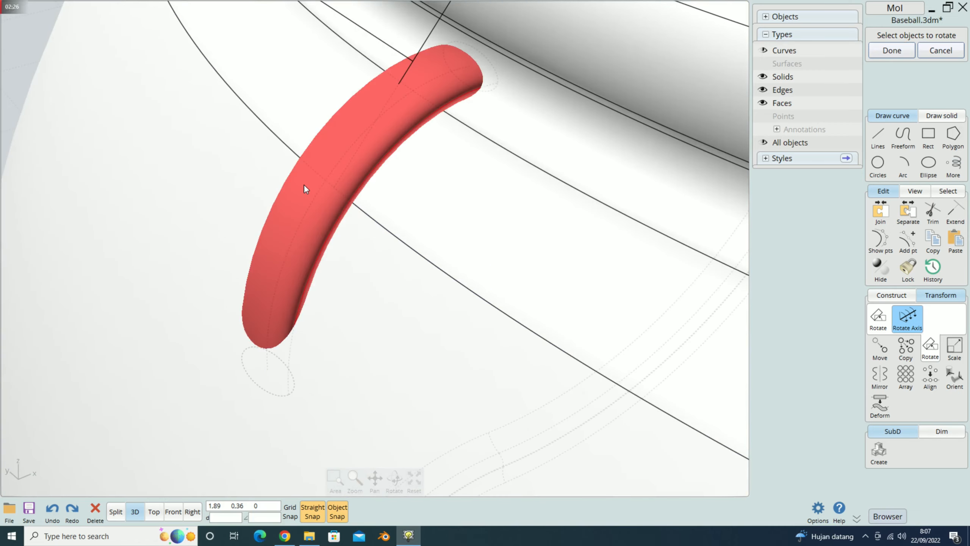
{"action": "left_click", "coordinate": [303, 184]}
{"action": "scroll", "coordinate": [317, 175], "scroll_direction": "down", "scroll_amount": 3}
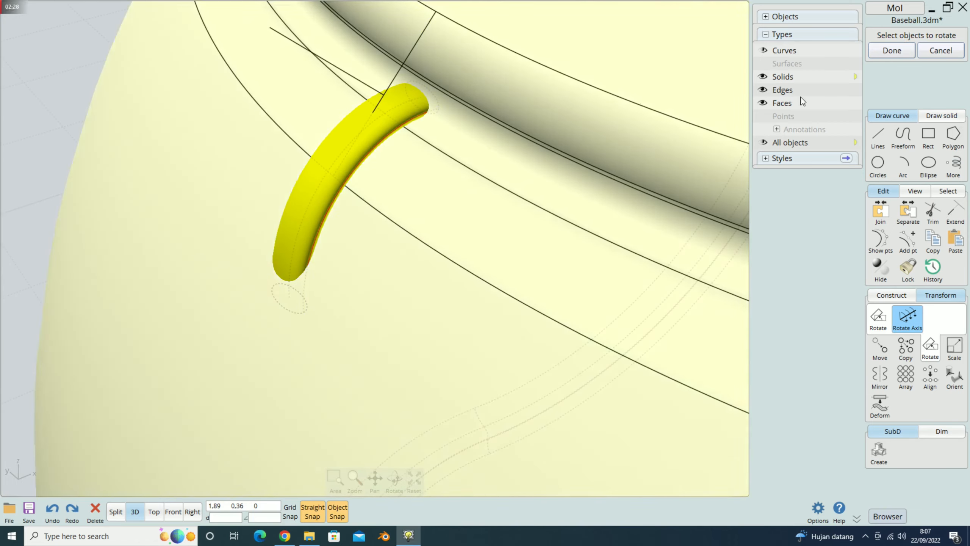
{"action": "left_click", "coordinate": [903, 48]}
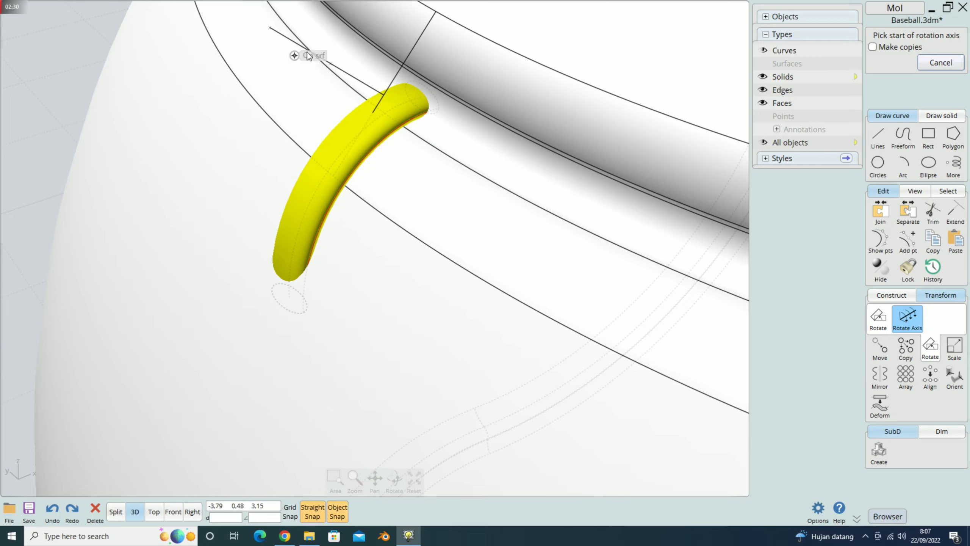
{"action": "scroll", "coordinate": [359, 61], "scroll_direction": "up", "scroll_amount": 8}
{"action": "scroll", "coordinate": [360, 61], "scroll_direction": "down", "scroll_amount": 6}
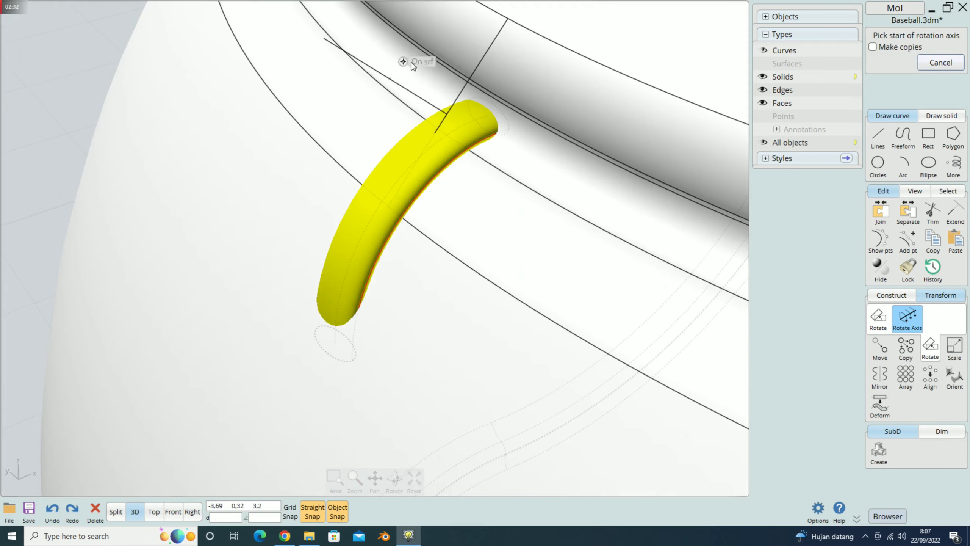
{"action": "left_click", "coordinate": [446, 114]}
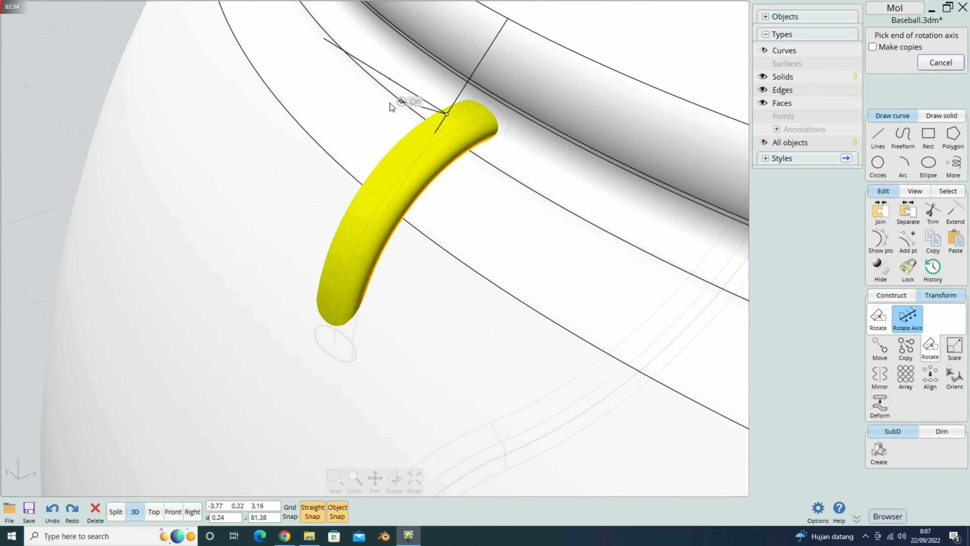
{"action": "left_click", "coordinate": [326, 41]}
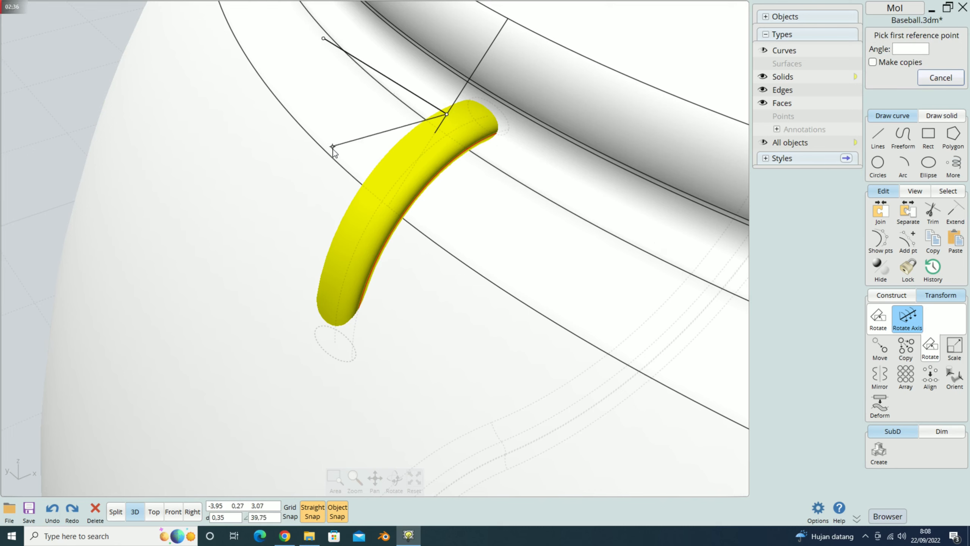
Step: Make two rotated copies of the stitch, one at about 338 degrees and one slanting across the groove's other side to form a V
{"action": "left_click", "coordinate": [874, 62]}
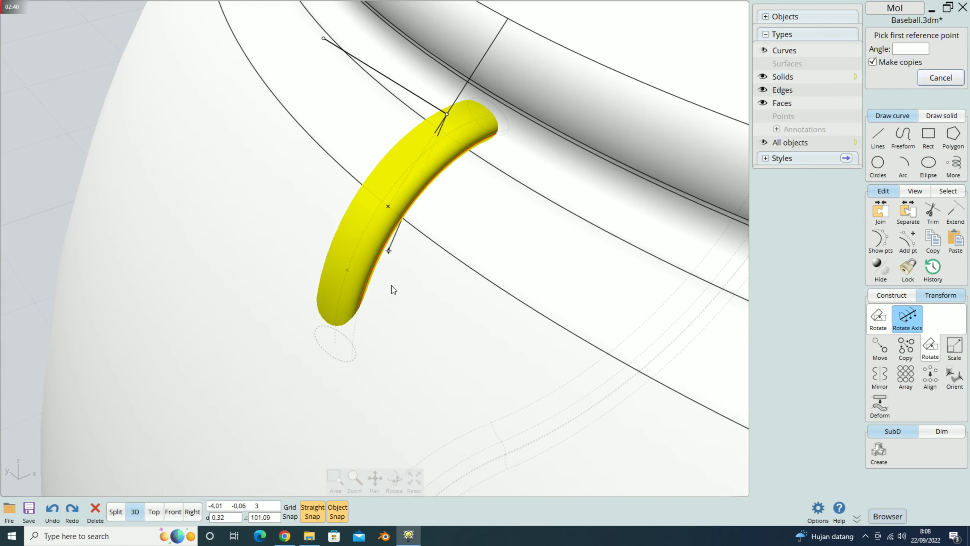
{"action": "scroll", "coordinate": [380, 317], "scroll_direction": "down", "scroll_amount": 3}
{"action": "scroll", "coordinate": [380, 317], "scroll_direction": "down", "scroll_amount": 2}
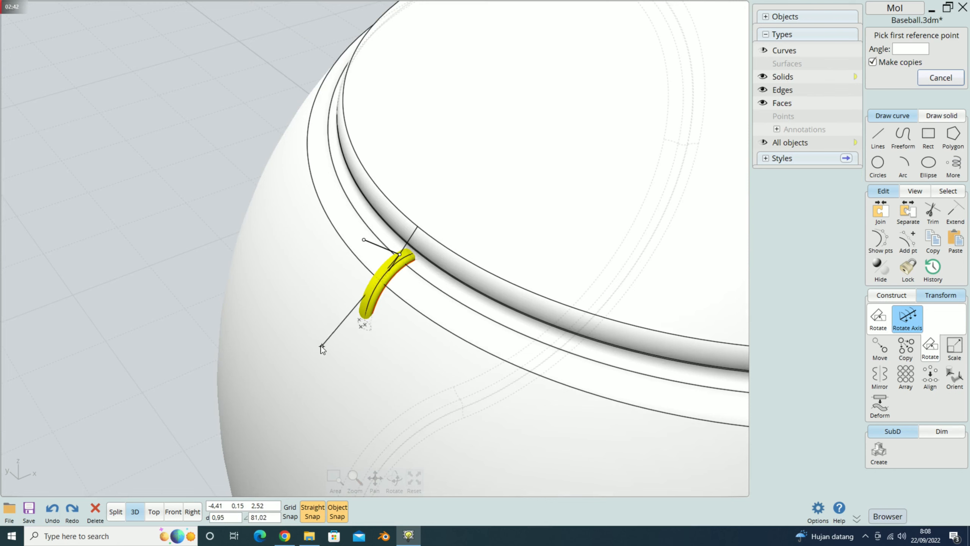
{"action": "middle_click_drag", "start_coordinate": [358, 337], "coordinate": [257, 308]}
{"action": "right_click_drag", "start_coordinate": [239, 303], "coordinate": [313, 317]}
{"action": "scroll", "coordinate": [313, 316], "scroll_direction": "down", "scroll_amount": 1}
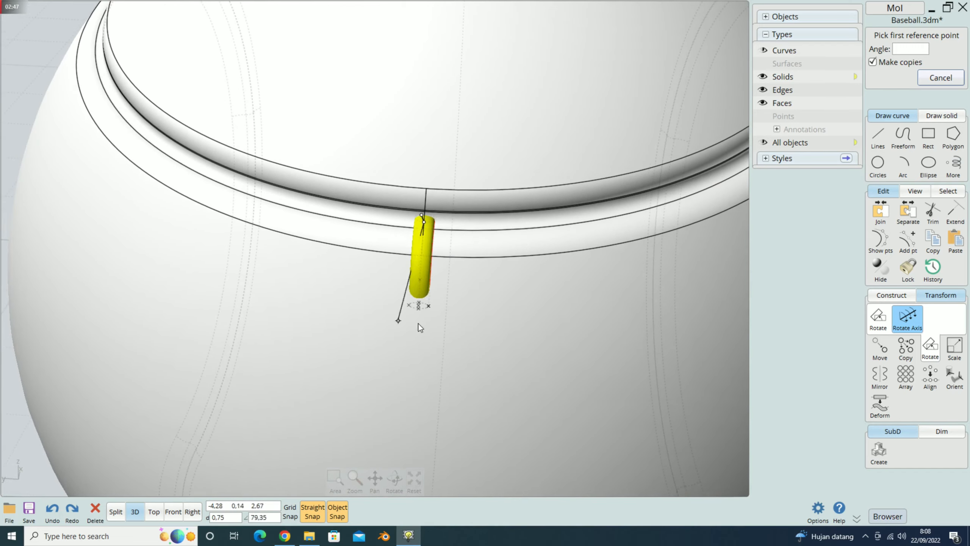
{"action": "scroll", "coordinate": [418, 323], "scroll_direction": "up", "scroll_amount": 3}
{"action": "left_click", "coordinate": [415, 352]}
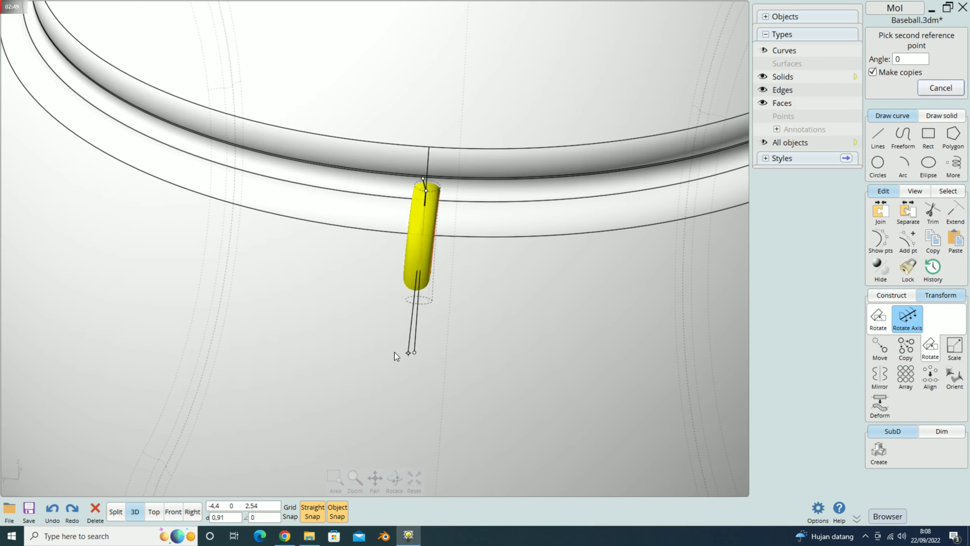
{"action": "left_click", "coordinate": [350, 339]}
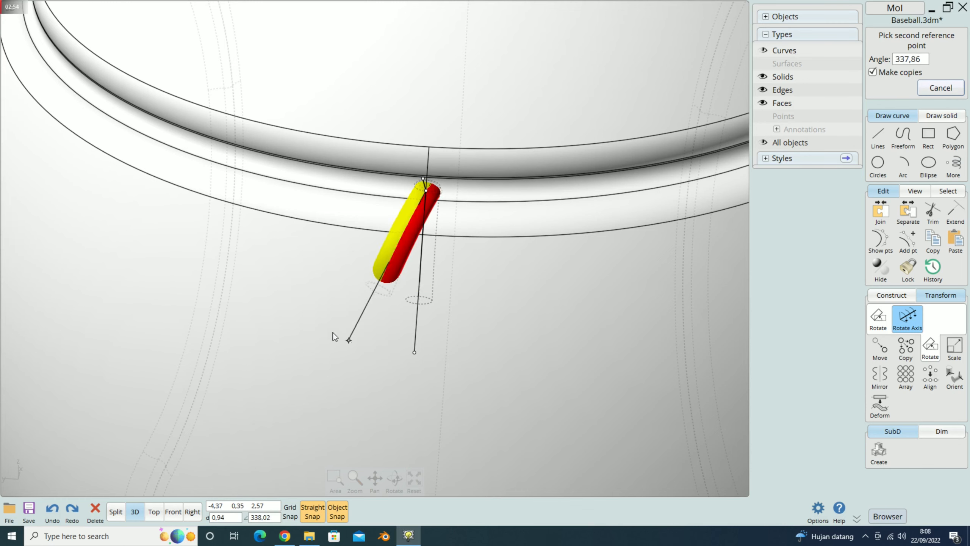
{"action": "left_click", "coordinate": [376, 45]}
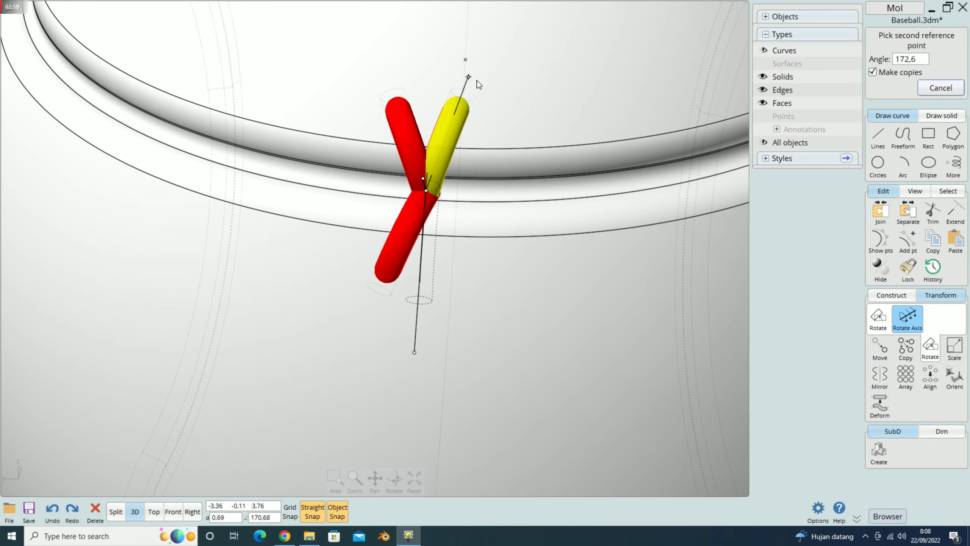
{"action": "left_click", "coordinate": [941, 88]}
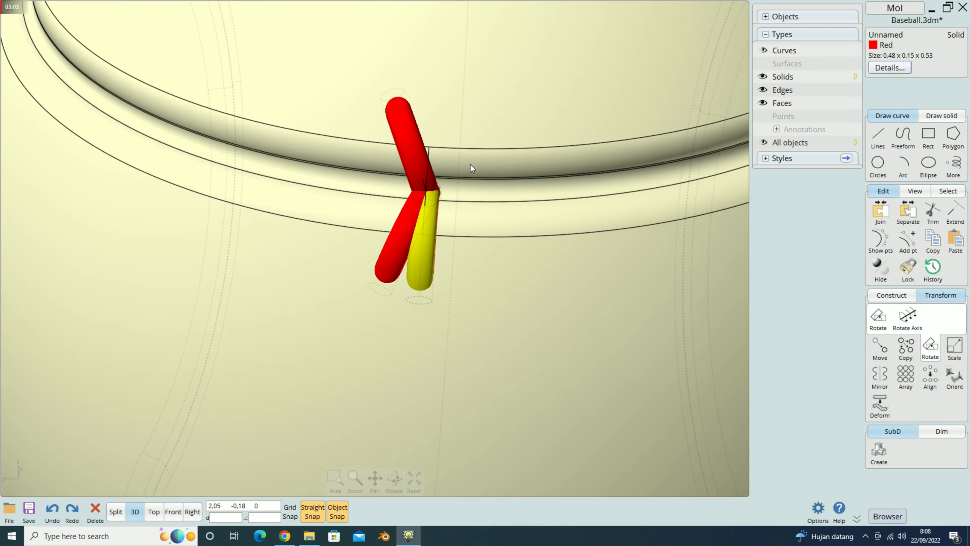
Step: Delete the original unrotated stitch, keeping the two angled copies
{"action": "scroll", "coordinate": [468, 166], "scroll_direction": "down", "scroll_amount": 6}
{"action": "left_click", "coordinate": [126, 143]}
{"action": "scroll", "coordinate": [469, 201], "scroll_direction": "up", "scroll_amount": 4}
{"action": "scroll", "coordinate": [469, 201], "scroll_direction": "up", "scroll_amount": 3}
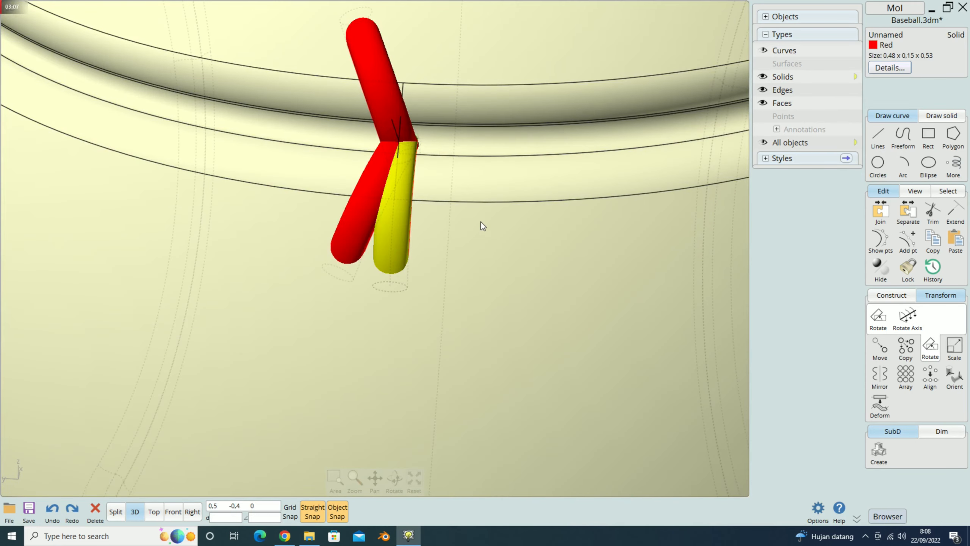
{"action": "key", "text": "Delete"}
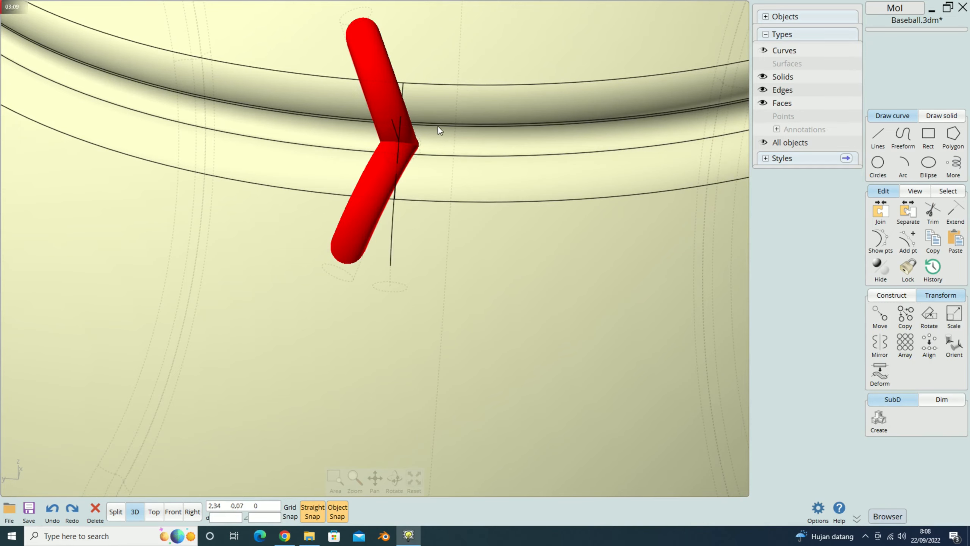
Step: In the Top view, move the outer stitch about 0.15 in the negative Y direction to offset it from the inner stitch
{"action": "scroll", "coordinate": [409, 114], "scroll_direction": "down", "scroll_amount": 3}
{"action": "scroll", "coordinate": [410, 114], "scroll_direction": "down", "scroll_amount": 2}
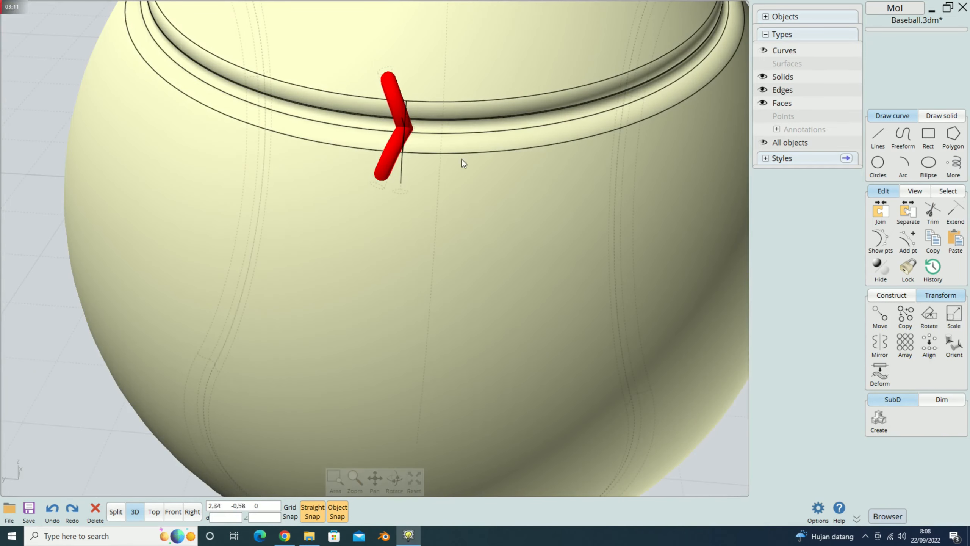
{"action": "left_click", "coordinate": [155, 512]}
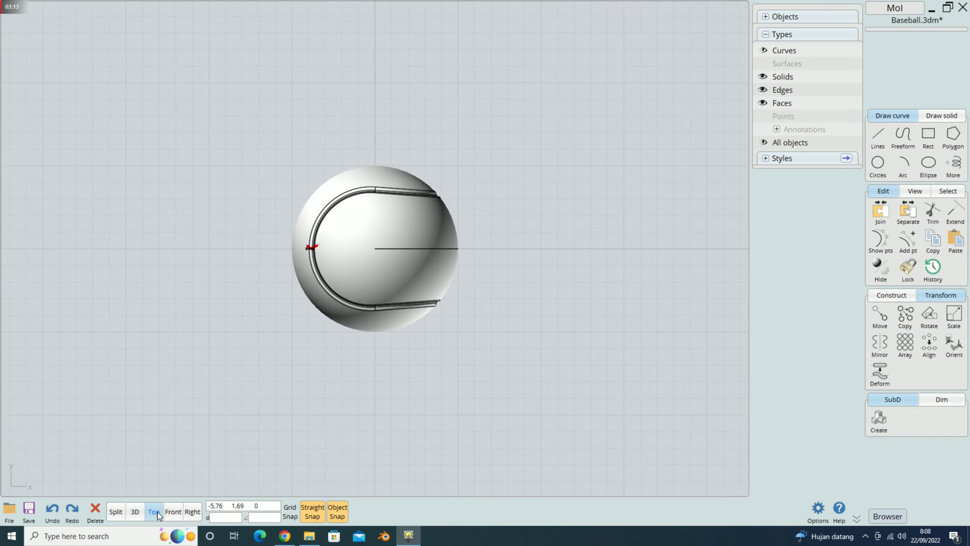
{"action": "scroll", "coordinate": [297, 252], "scroll_direction": "up", "scroll_amount": 5}
{"action": "scroll", "coordinate": [324, 246], "scroll_direction": "up", "scroll_amount": 2}
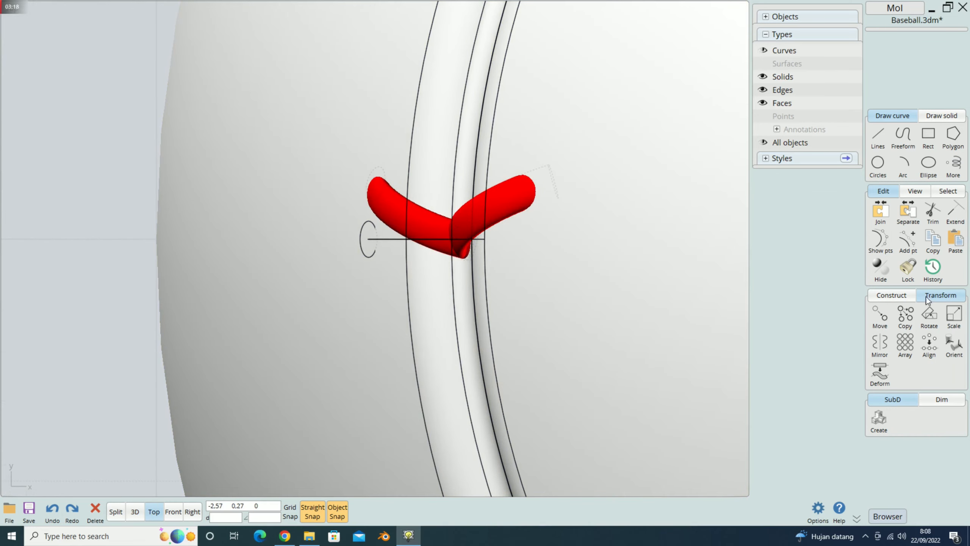
{"action": "left_click", "coordinate": [877, 318]}
{"action": "left_click", "coordinate": [418, 218]}
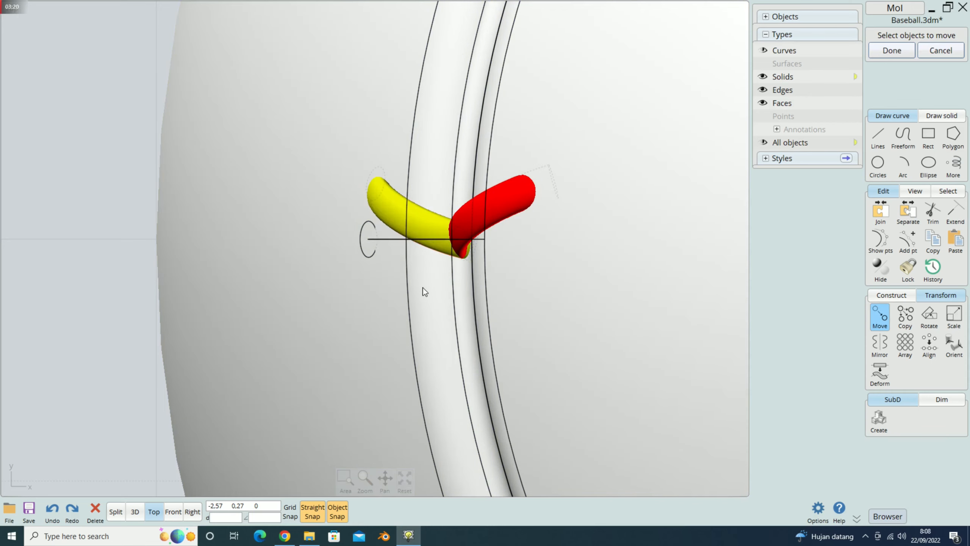
{"action": "scroll", "coordinate": [424, 293], "scroll_direction": "up", "scroll_amount": 1}
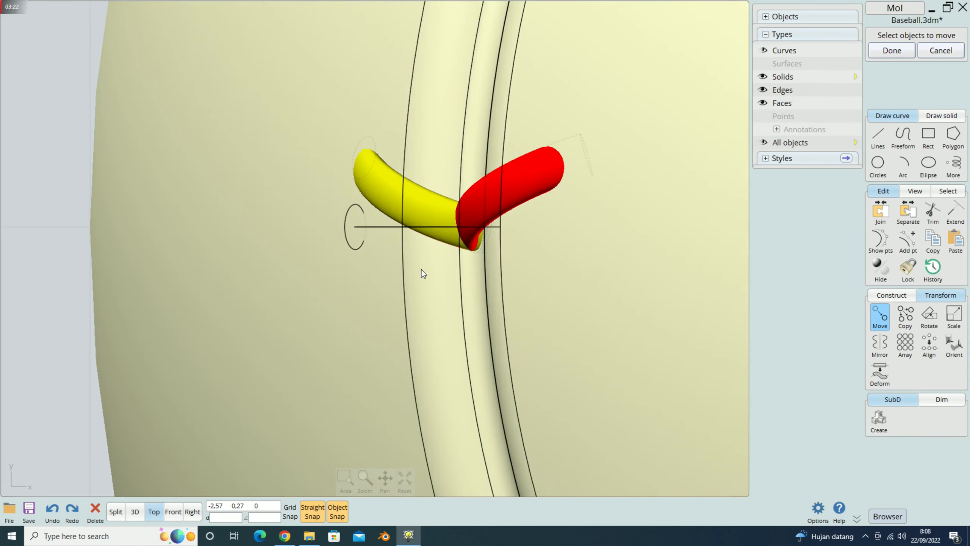
{"action": "left_click", "coordinate": [890, 51]}
{"action": "left_click", "coordinate": [301, 175]}
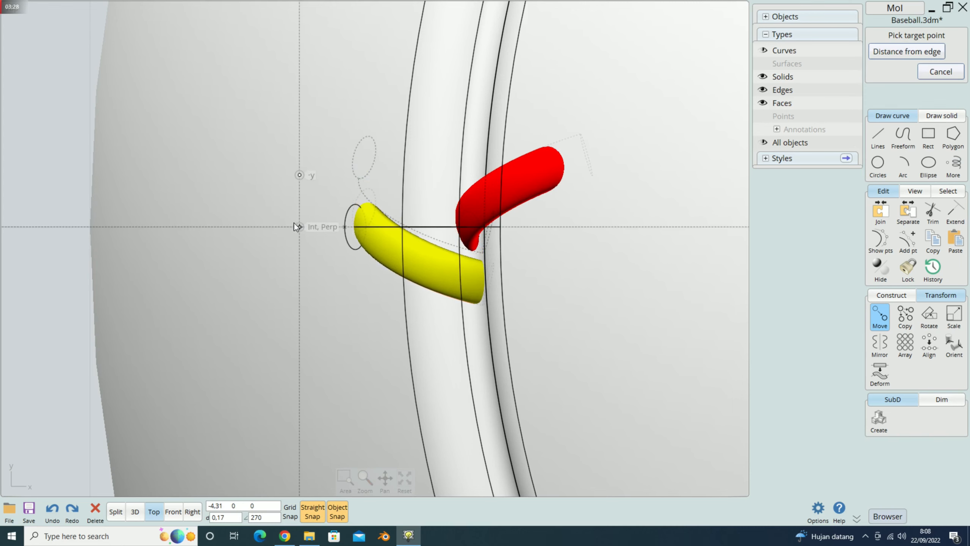
{"action": "scroll", "coordinate": [294, 219], "scroll_direction": "up", "scroll_amount": 2}
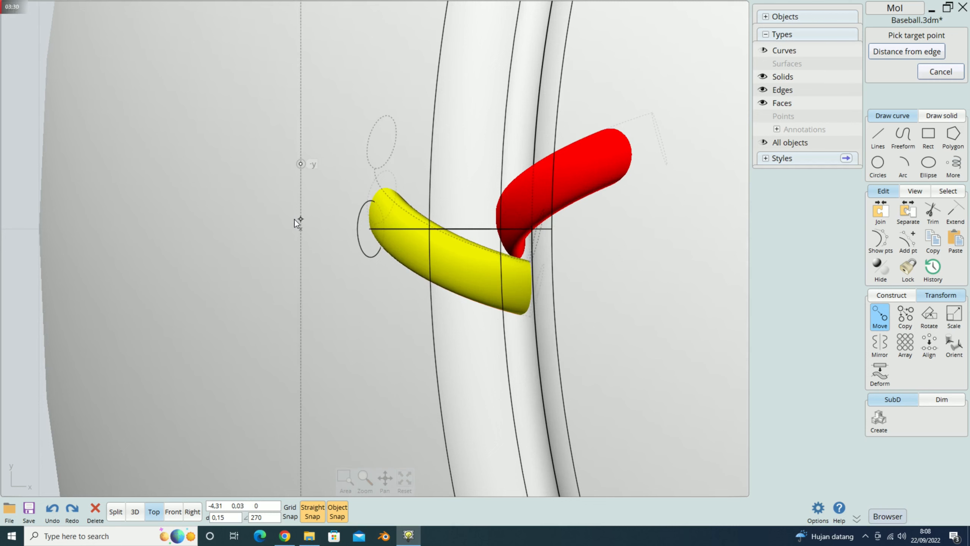
{"action": "left_click", "coordinate": [301, 219]}
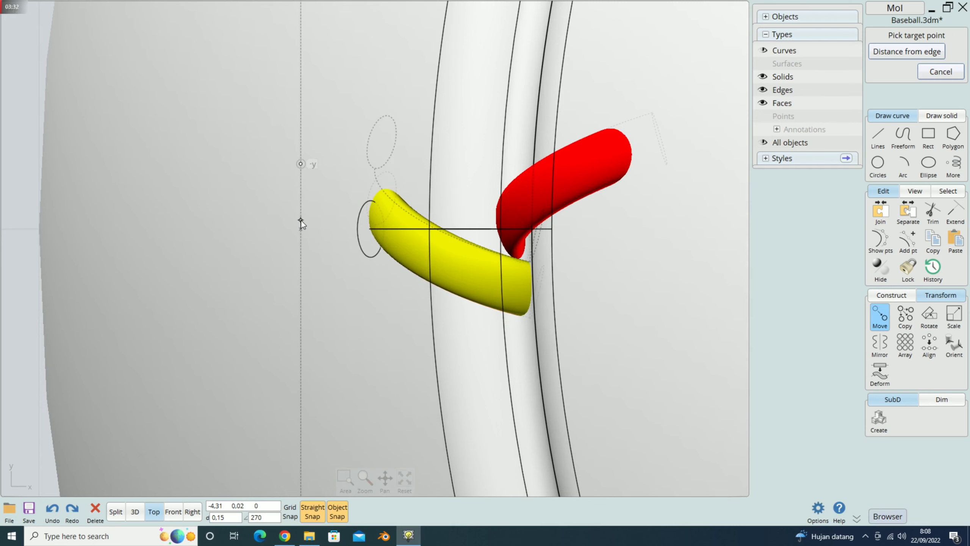
{"action": "scroll", "coordinate": [387, 157], "scroll_direction": "down", "scroll_amount": 5}
{"action": "left_click", "coordinate": [262, 170]}
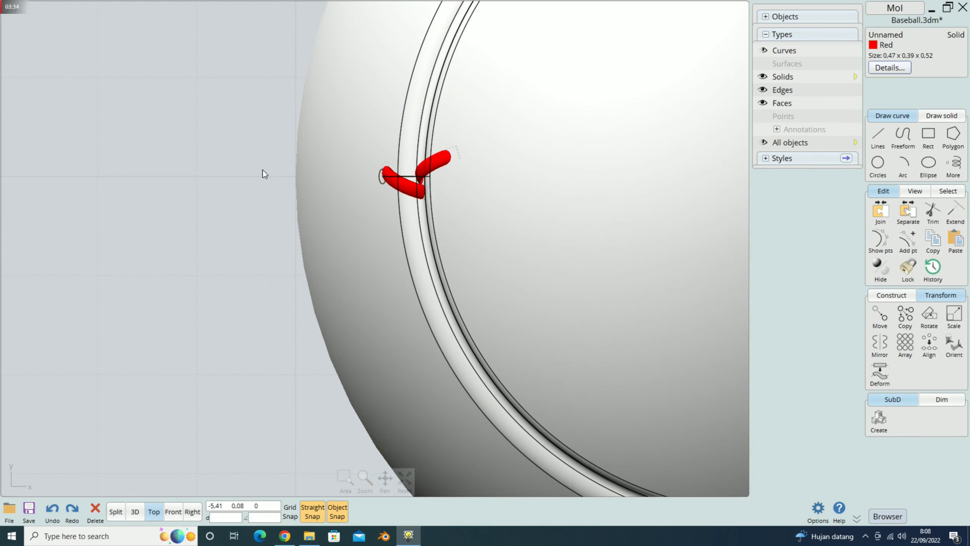
Step: Return to the 3D view and show the hidden curves, including the green seam curve along the groove
{"action": "scroll", "coordinate": [384, 239], "scroll_direction": "down", "scroll_amount": 2}
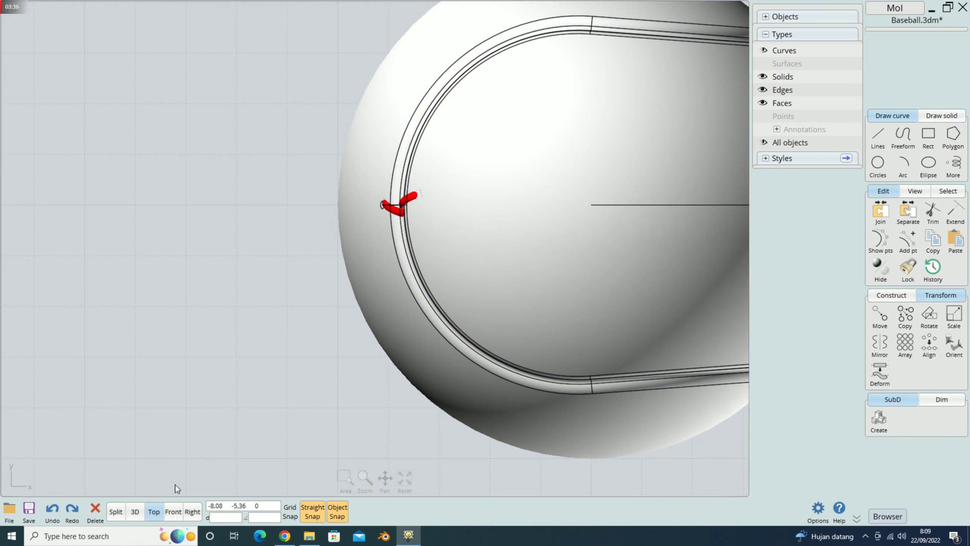
{"action": "left_click", "coordinate": [136, 513]}
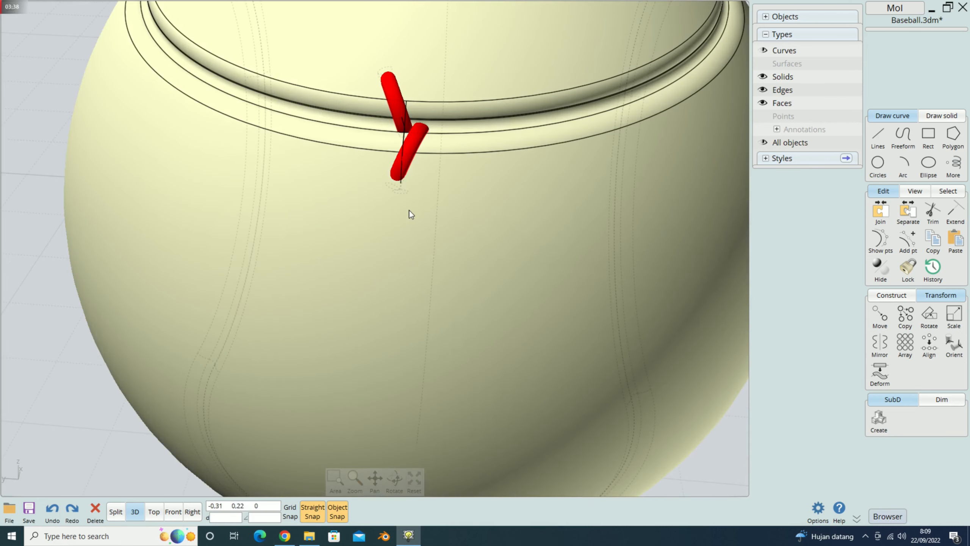
{"action": "right_click_drag", "start_coordinate": [369, 227], "coordinate": [351, 292]}
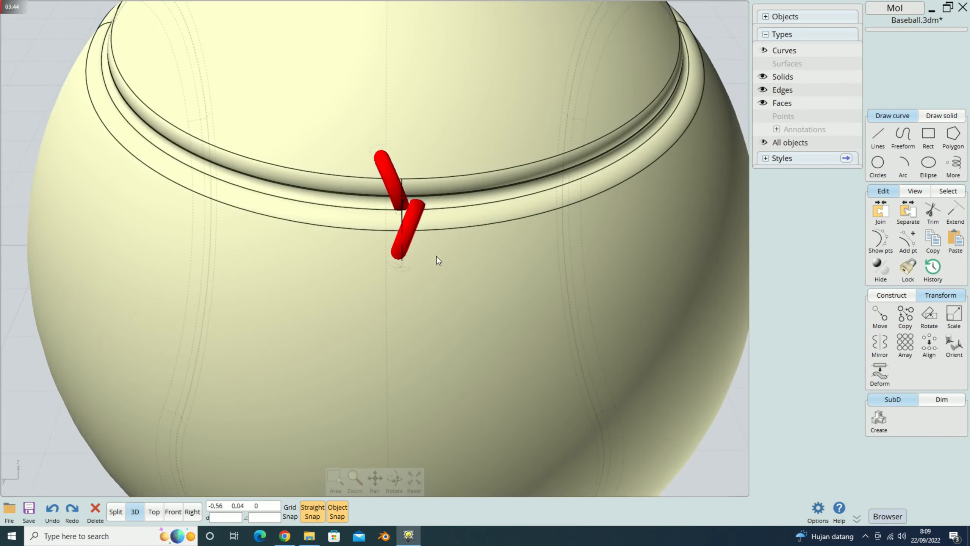
{"action": "scroll", "coordinate": [437, 257], "scroll_direction": "down", "scroll_amount": 5}
{"action": "right_click_drag", "start_coordinate": [463, 271], "coordinate": [778, 105]}
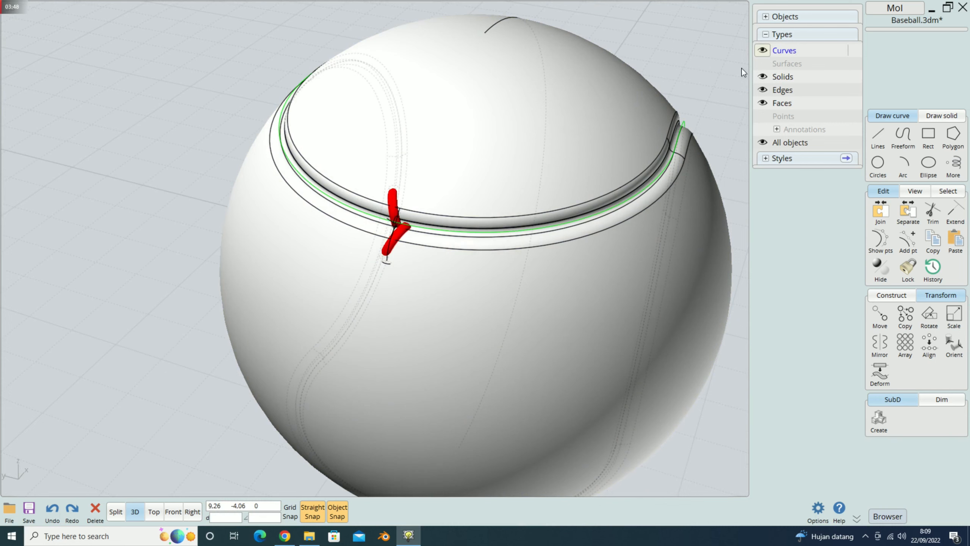
Step: Start a curve array of both V stitches, using the green seam curve along the groove as the path
{"action": "scroll", "coordinate": [403, 216], "scroll_direction": "up", "scroll_amount": 6}
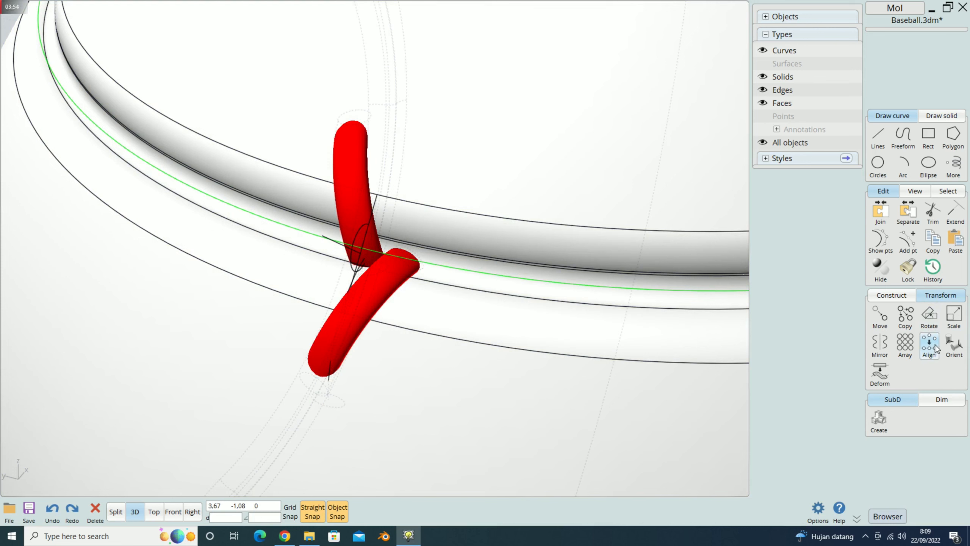
{"action": "left_click", "coordinate": [905, 346]}
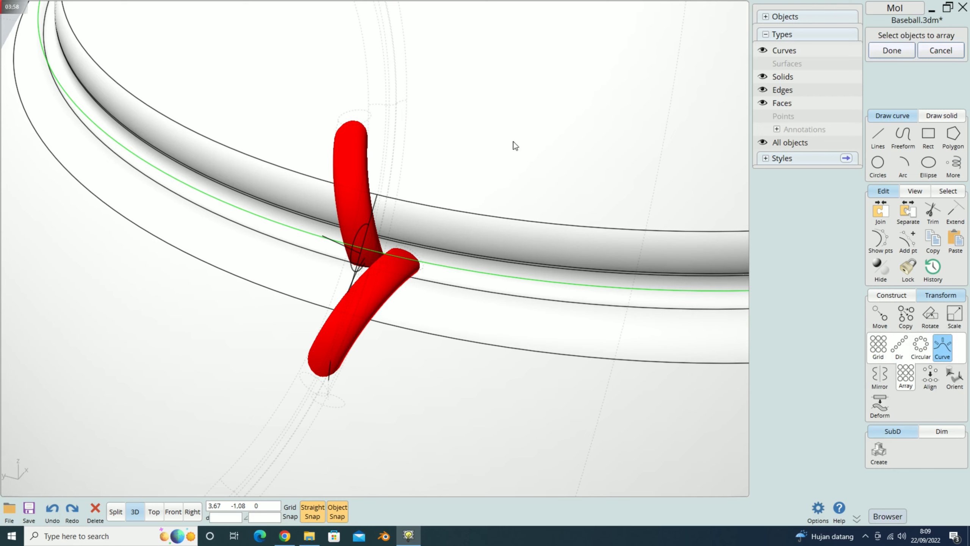
{"action": "left_click", "coordinate": [355, 169]}
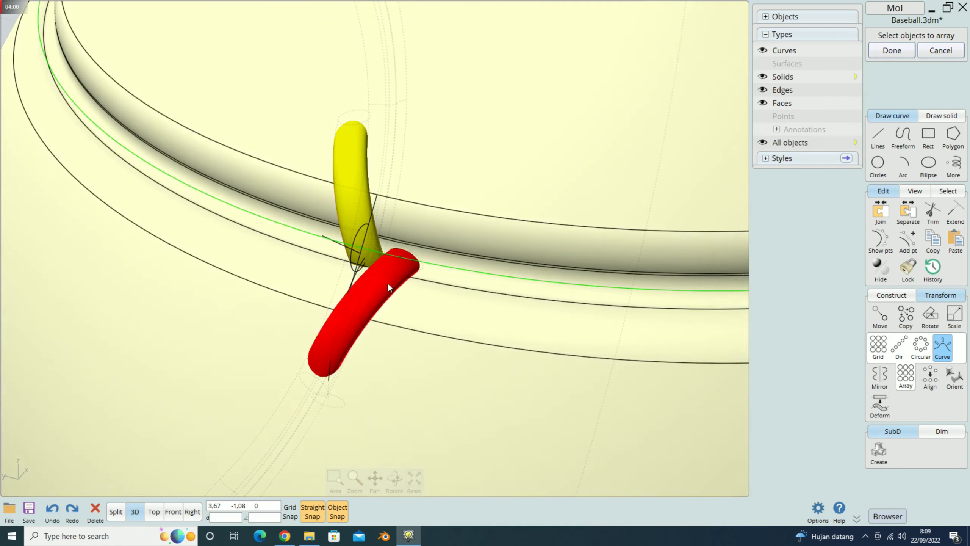
{"action": "left_click", "coordinate": [388, 283]}
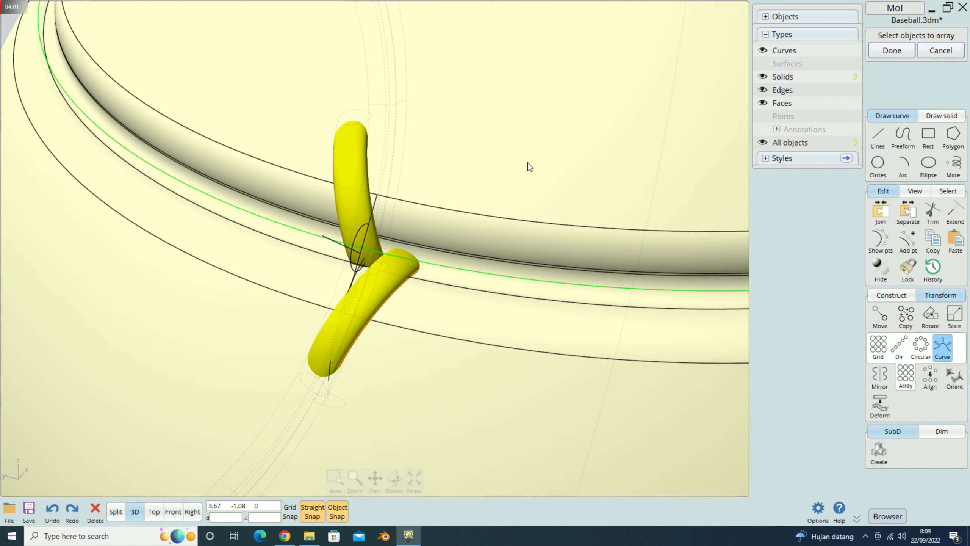
{"action": "left_click", "coordinate": [890, 50]}
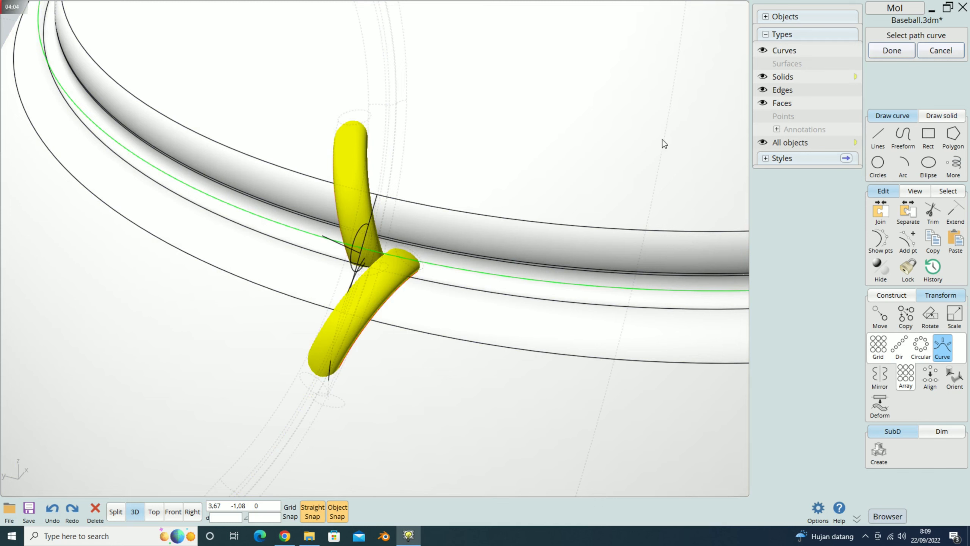
{"action": "left_click", "coordinate": [469, 273]}
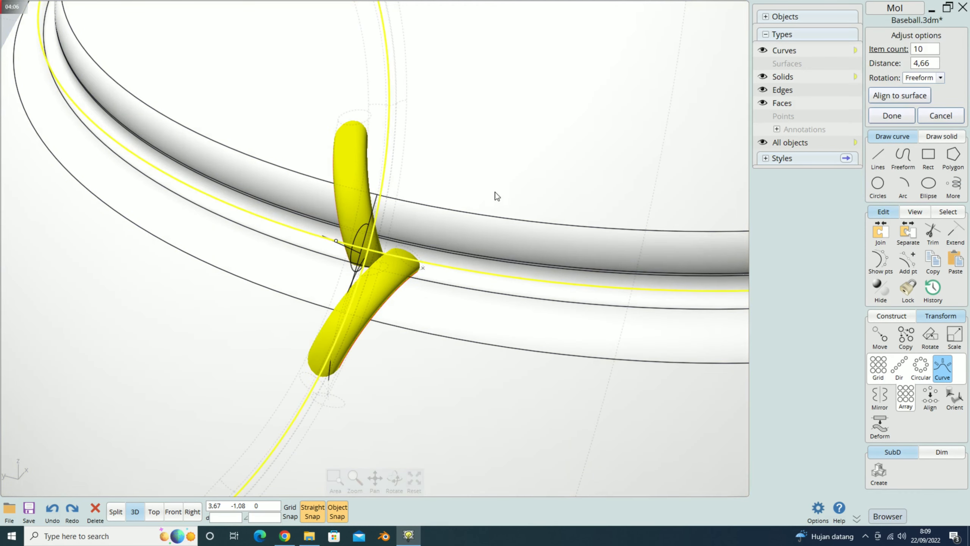
Step: Set the stitch array's item count to 50 and check the spacing along the seam
{"action": "right_click_drag", "start_coordinate": [493, 195], "coordinate": [518, 148]}
{"action": "scroll", "coordinate": [527, 149], "scroll_direction": "down", "scroll_amount": 6}
{"action": "right_click_drag", "start_coordinate": [567, 248], "coordinate": [539, 227]}
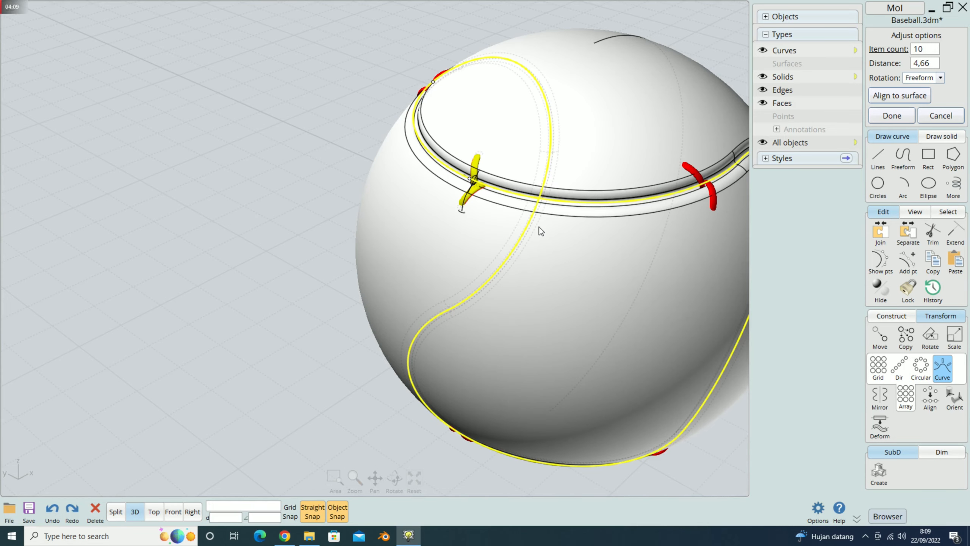
{"action": "left_click", "coordinate": [924, 50]}
{"action": "left_click", "coordinate": [898, 101]}
{"action": "left_click", "coordinate": [873, 135]}
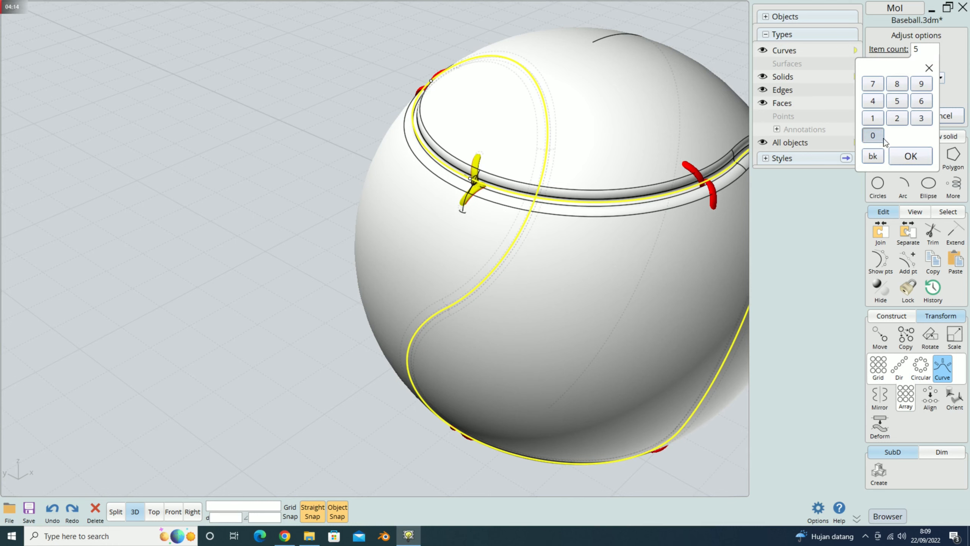
{"action": "left_click", "coordinate": [902, 155]}
{"action": "mouse_move", "coordinate": [535, 156]}
{"action": "right_mouse_down"}
{"action": "mouse_move", "coordinate": [535, 174]}
{"action": "mouse_move", "coordinate": [561, 111]}
{"action": "mouse_move", "coordinate": [545, 147]}
{"action": "right_mouse_up"}
{"action": "scroll", "coordinate": [537, 147], "scroll_direction": "up", "scroll_amount": 5}
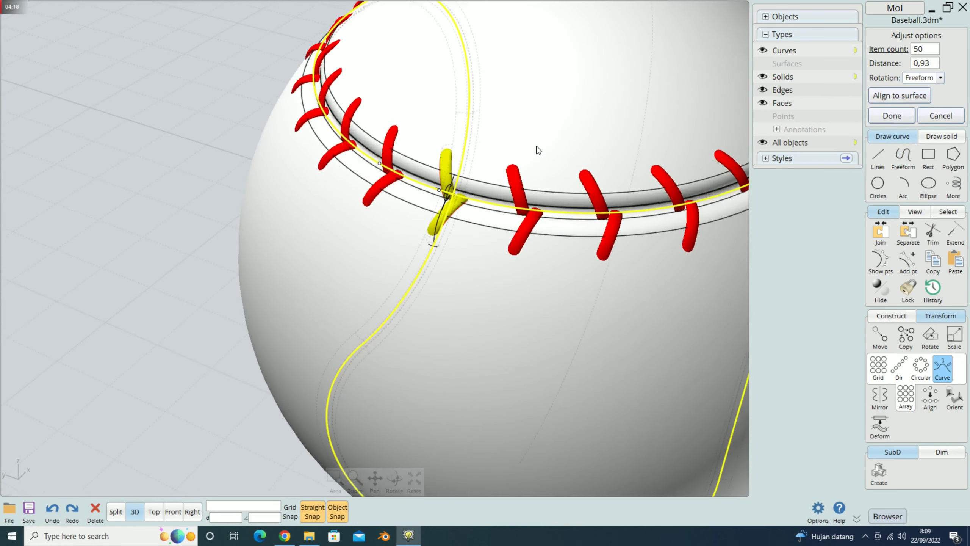
Step: Set the stitch array's item count to 80, check the spacing along the seam and finish the array
{"action": "left_click", "coordinate": [923, 52]}
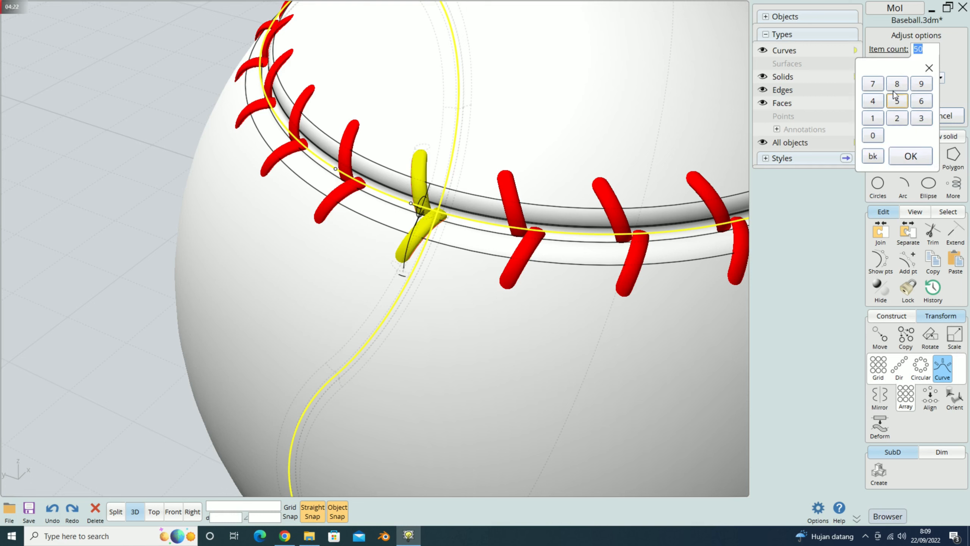
{"action": "left_click", "coordinate": [897, 84]}
{"action": "left_click", "coordinate": [873, 135]}
{"action": "left_click", "coordinate": [911, 156]}
{"action": "scroll", "coordinate": [561, 141], "scroll_direction": "down", "scroll_amount": 5}
{"action": "scroll", "coordinate": [581, 123], "scroll_direction": "up", "scroll_amount": 2}
{"action": "scroll", "coordinate": [551, 149], "scroll_direction": "up", "scroll_amount": 3}
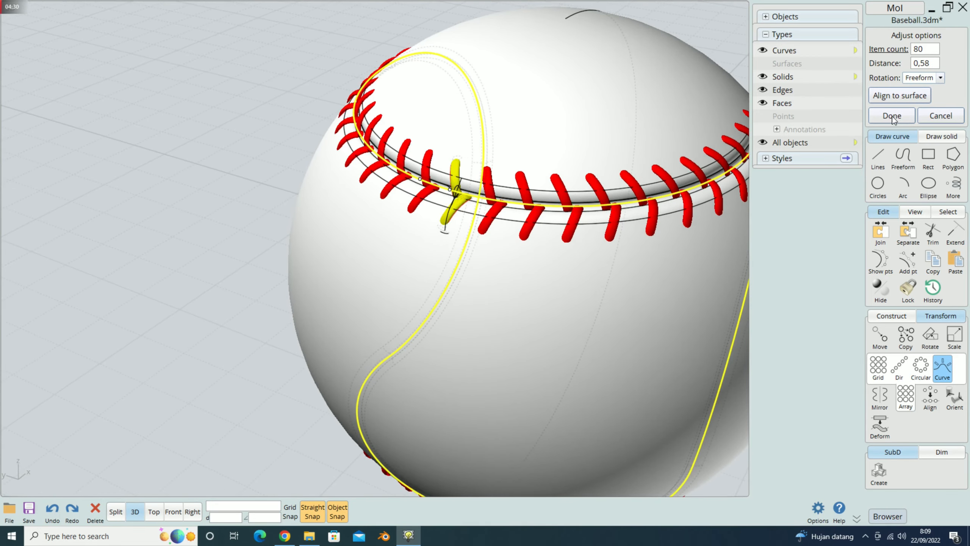
{"action": "left_click", "coordinate": [892, 116]}
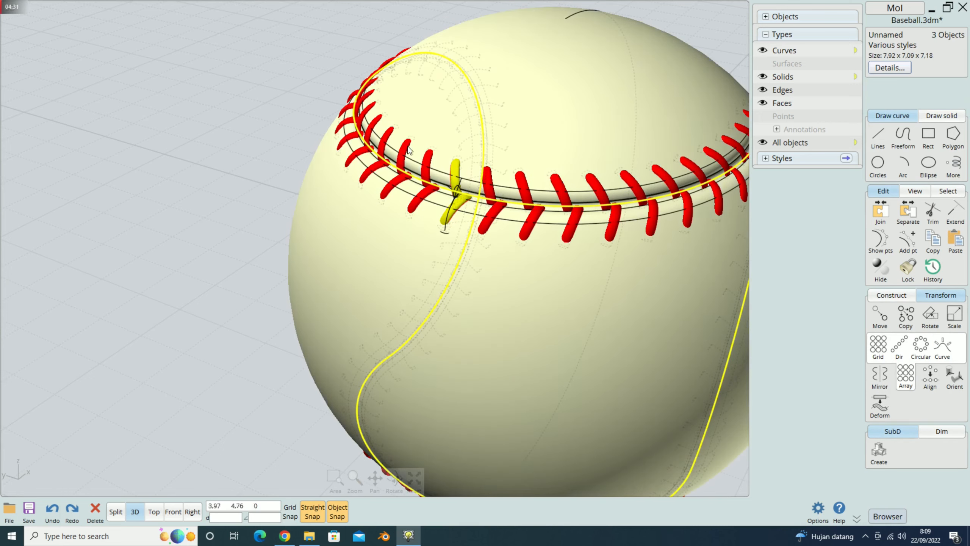
Step: Deselect everything and hide all curves and edges so that only the shaded solids of the baseball show
{"action": "left_click", "coordinate": [229, 112]}
{"action": "scroll", "coordinate": [244, 120], "scroll_direction": "down", "scroll_amount": 3}
{"action": "scroll", "coordinate": [244, 120], "scroll_direction": "down", "scroll_amount": 1}
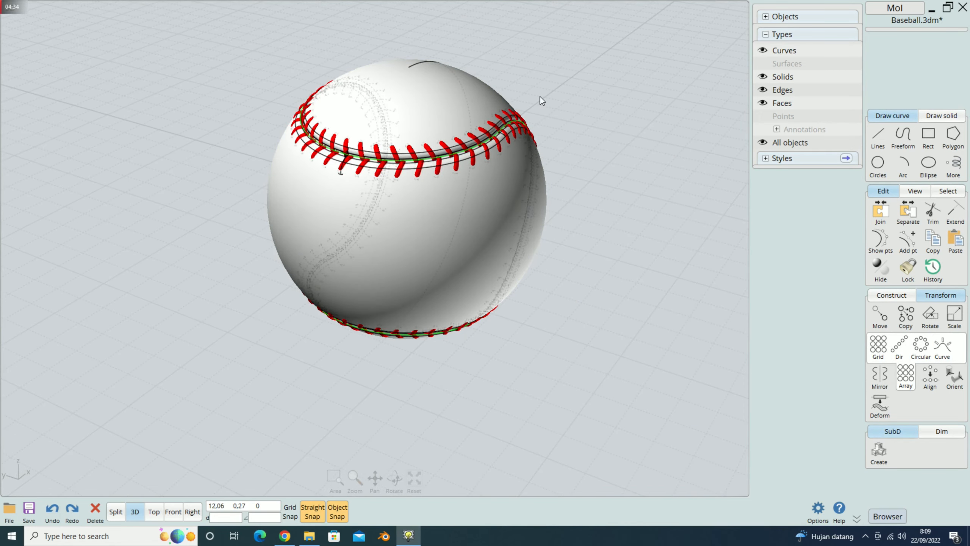
{"action": "scroll", "coordinate": [561, 95], "scroll_direction": "up", "scroll_amount": 1}
{"action": "left_click", "coordinate": [767, 51]}
{"action": "left_click", "coordinate": [764, 92]}
{"action": "right_click_drag", "start_coordinate": [593, 178], "coordinate": [492, 153]}
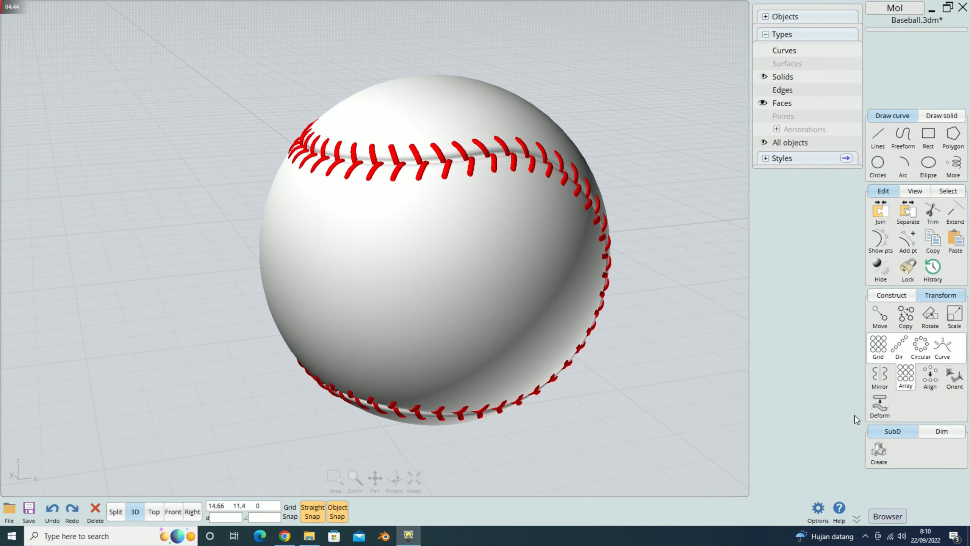
Step: Close the scene browser and inspect the stitched baseball from different angles in the 3D view
{"action": "left_click", "coordinate": [882, 516]}
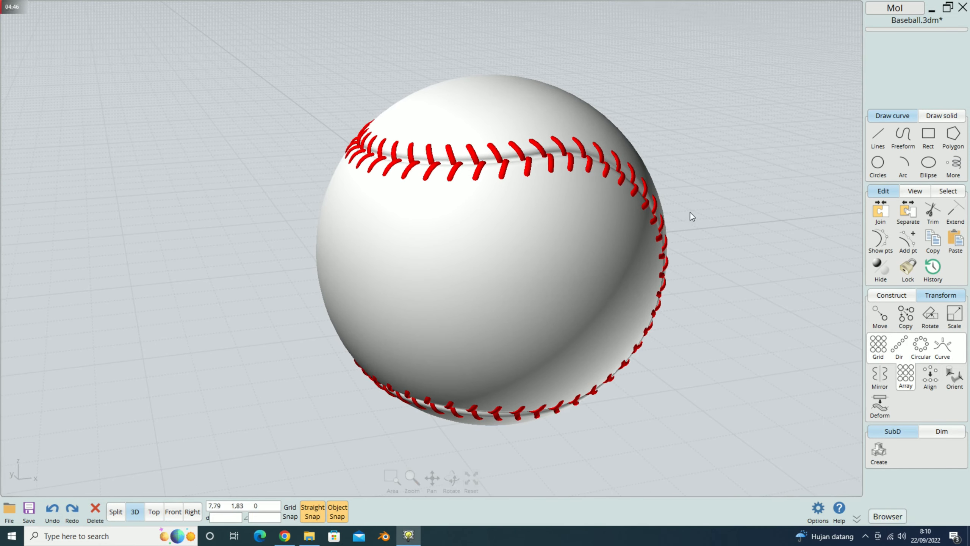
{"action": "scroll", "coordinate": [689, 212], "scroll_direction": "down", "scroll_amount": 1}
{"action": "scroll", "coordinate": [779, 233], "scroll_direction": "up", "scroll_amount": 2}
{"action": "right_click_drag", "start_coordinate": [358, 208], "coordinate": [437, 207]}
{"action": "scroll", "coordinate": [581, 187], "scroll_direction": "down", "scroll_amount": 2}
{"action": "left_click", "coordinate": [428, 209]}
{"action": "scroll", "coordinate": [325, 207], "scroll_direction": "up", "scroll_amount": 1}
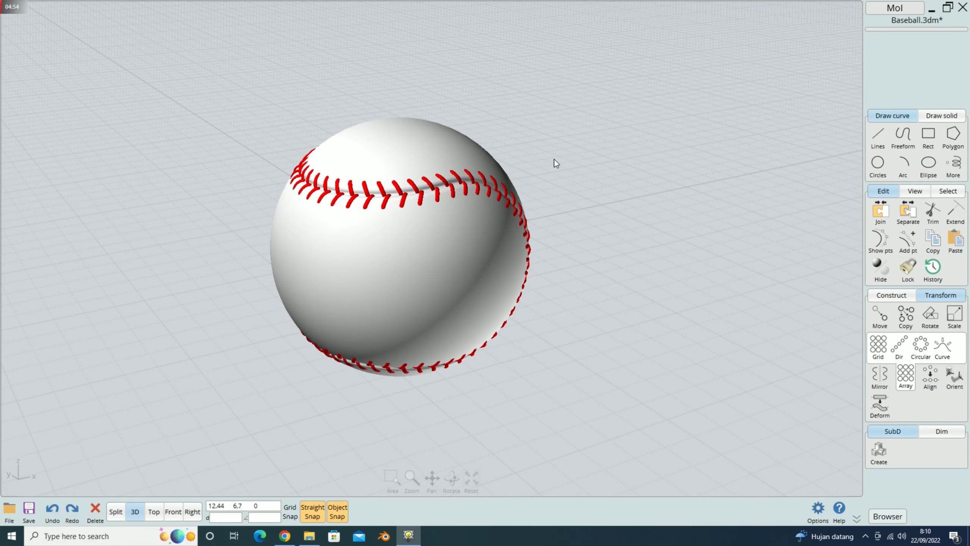
{"action": "right_click_drag", "start_coordinate": [536, 145], "coordinate": [611, 158]}
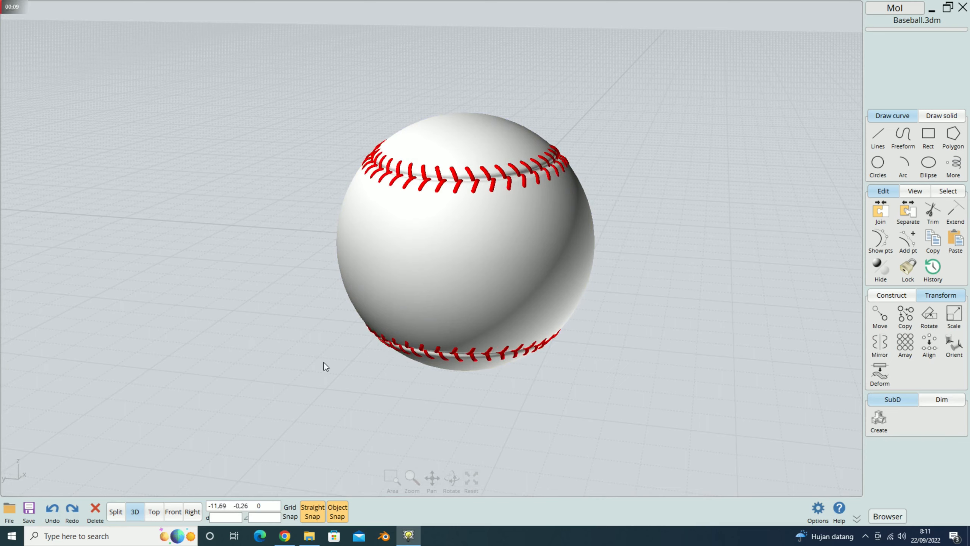
Step: Check the ball in the Front view, then switch to the Left view facing the blank area between the seams
{"action": "left_click", "coordinate": [174, 512]}
{"action": "scroll", "coordinate": [283, 194], "scroll_direction": "down", "scroll_amount": 5}
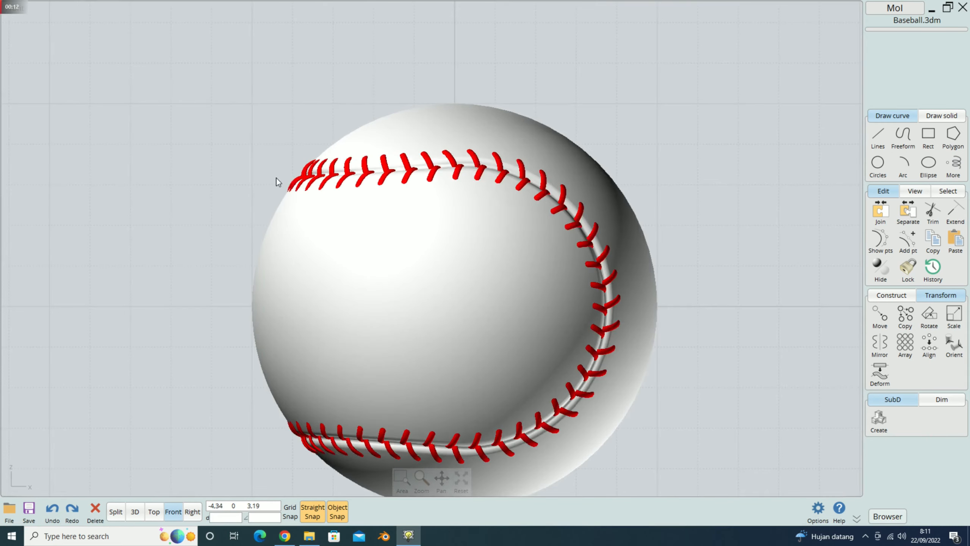
{"action": "scroll", "coordinate": [264, 192], "scroll_direction": "down", "scroll_amount": 2}
{"action": "scroll", "coordinate": [214, 260], "scroll_direction": "down", "scroll_amount": 1}
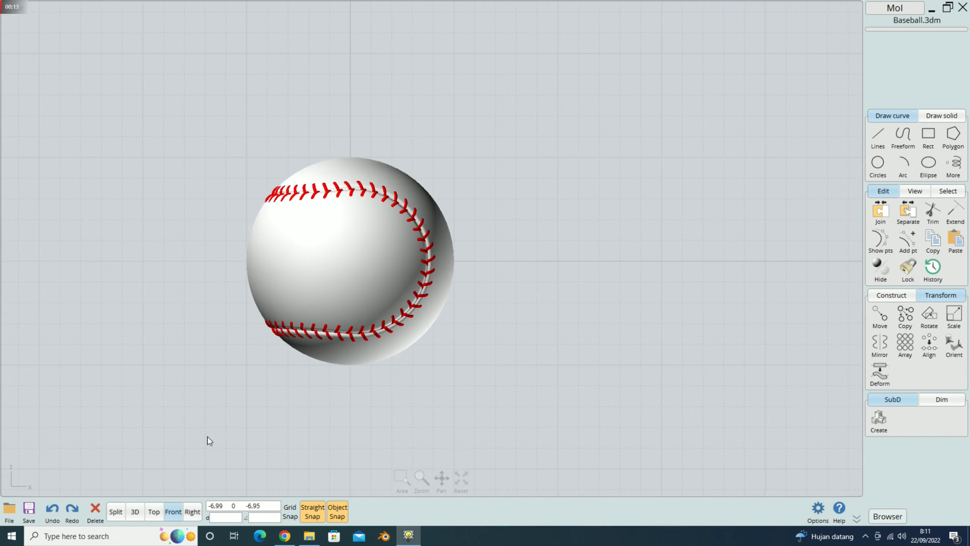
{"action": "left_click", "coordinate": [193, 511]}
{"action": "left_click", "coordinate": [194, 511]}
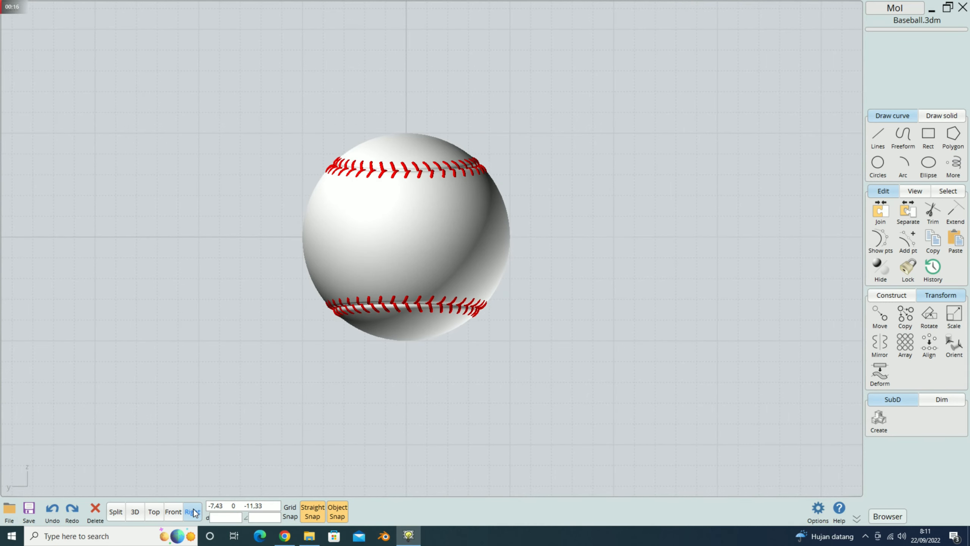
{"action": "left_click", "coordinate": [376, 139]}
{"action": "scroll", "coordinate": [376, 140], "scroll_direction": "up", "scroll_amount": 1}
{"action": "left_click", "coordinate": [548, 153]}
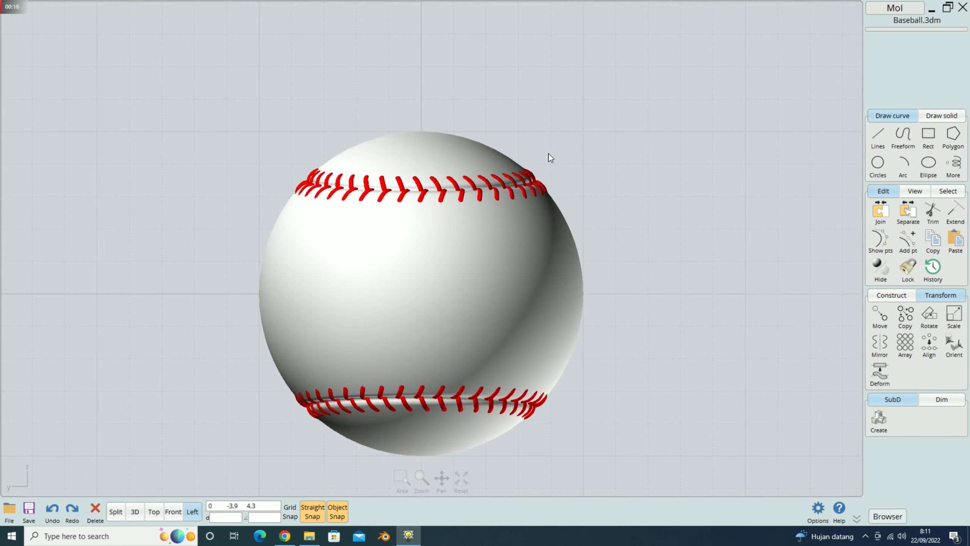
{"action": "scroll", "coordinate": [585, 144], "scroll_direction": "down", "scroll_amount": 1}
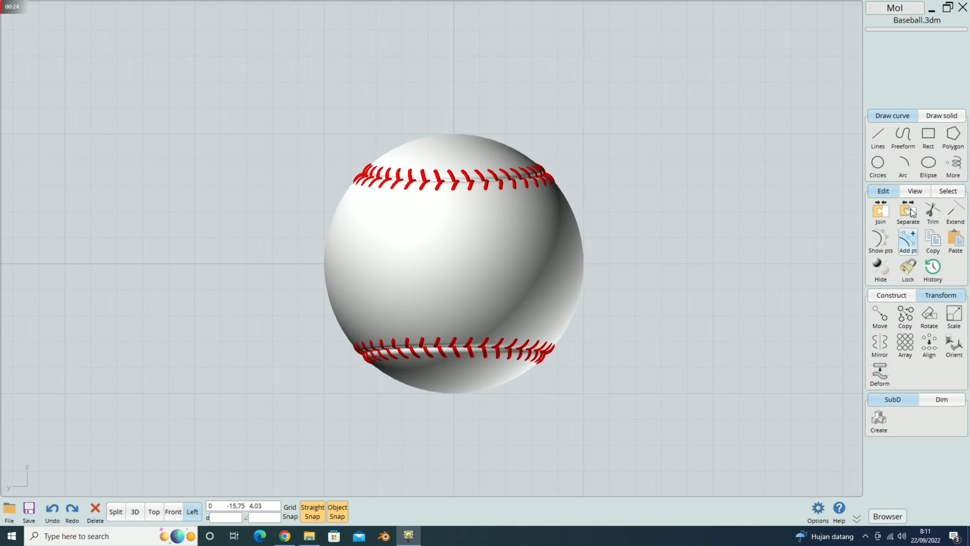
Step: Reopen the scene browser and show the edges of the model again
{"action": "left_click", "coordinate": [890, 516]}
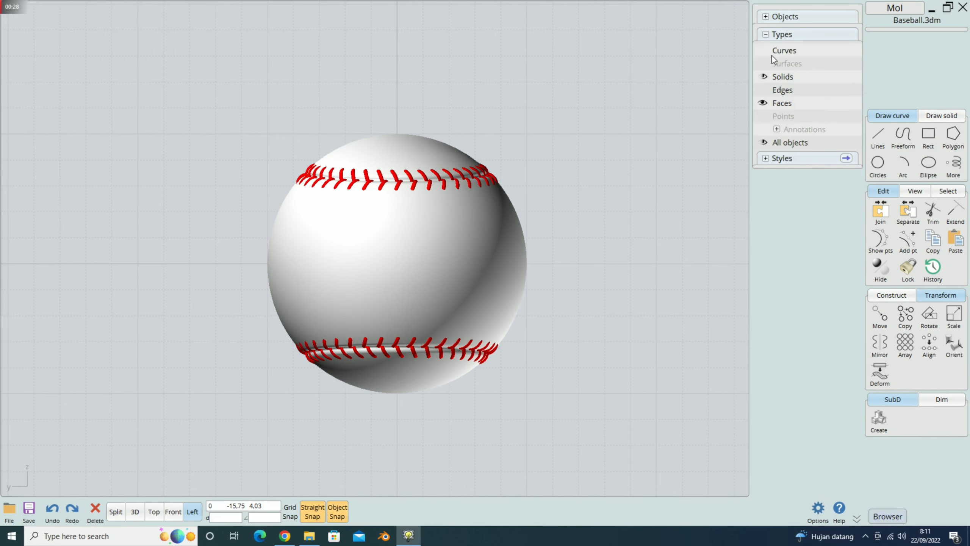
{"action": "left_click", "coordinate": [763, 89]}
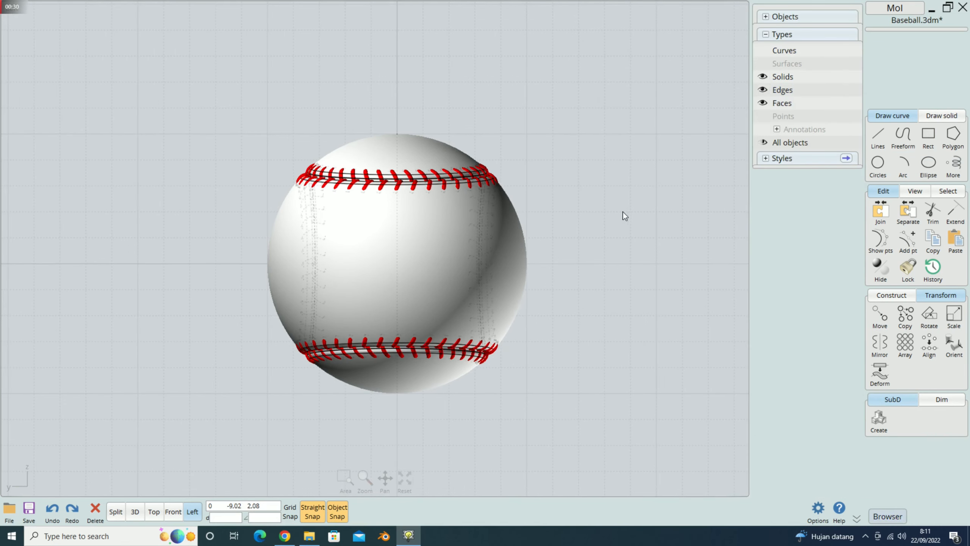
{"action": "scroll", "coordinate": [348, 281], "scroll_direction": "up", "scroll_amount": 2}
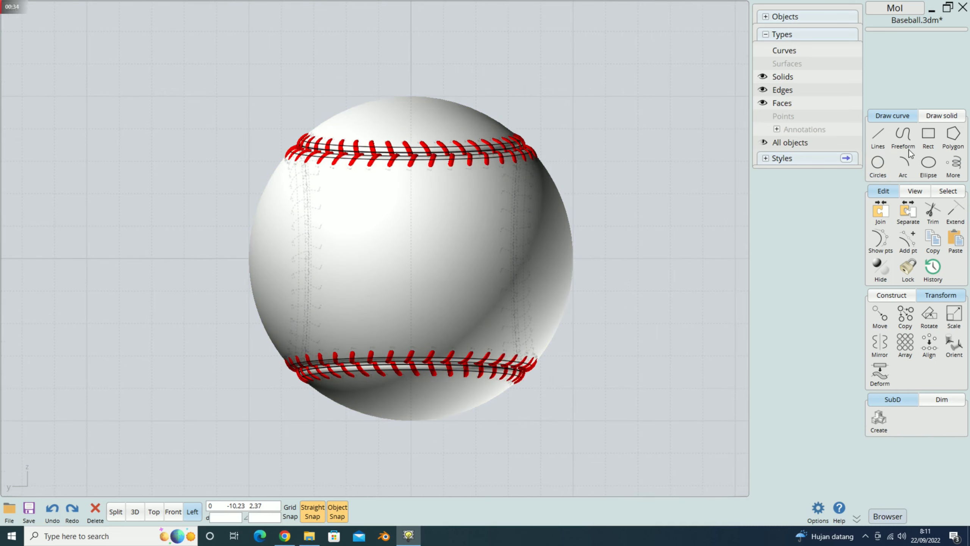
Step: Place a solid text object beside the ball with its base point at about Y 11.24, Z -2.82 and height 2
{"action": "left_click", "coordinate": [941, 118]}
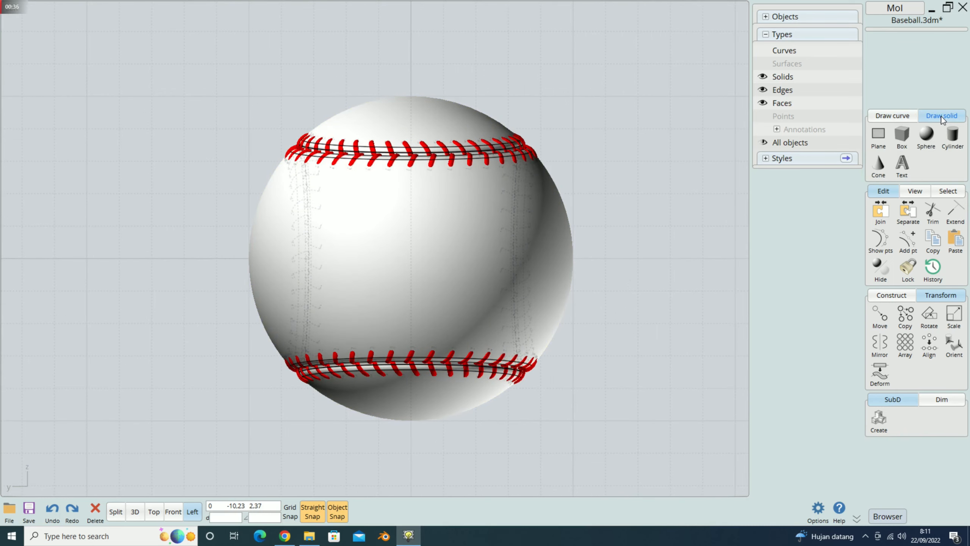
{"action": "left_click", "coordinate": [903, 165]}
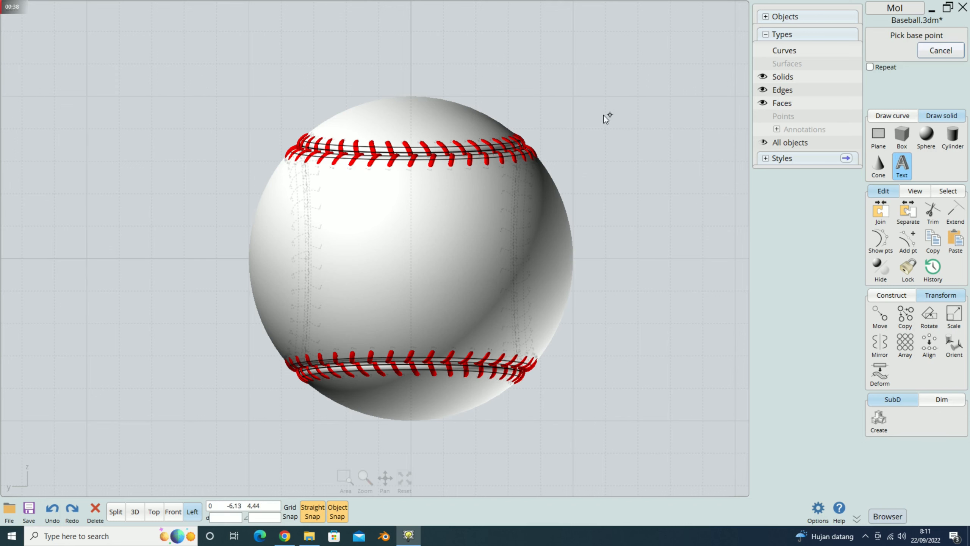
{"action": "scroll", "coordinate": [600, 115], "scroll_direction": "down", "scroll_amount": 2}
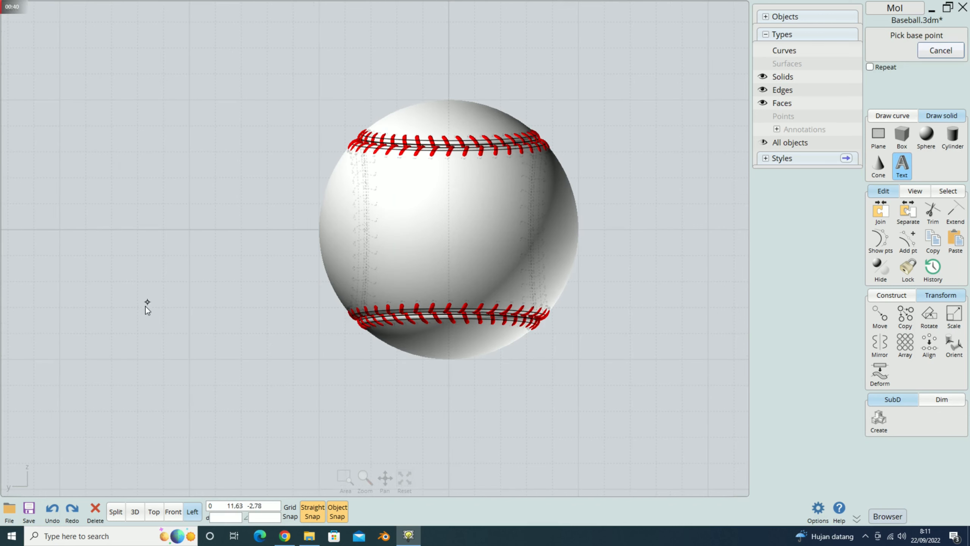
{"action": "left_click", "coordinate": [157, 303]}
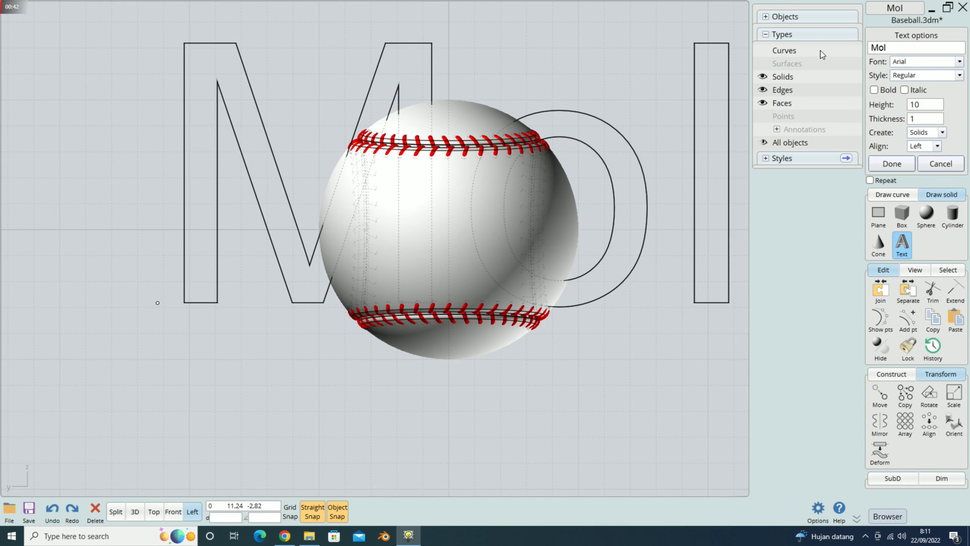
{"action": "left_click", "coordinate": [924, 110]}
{"action": "left_click", "coordinate": [901, 174]}
{"action": "left_click", "coordinate": [913, 212]}
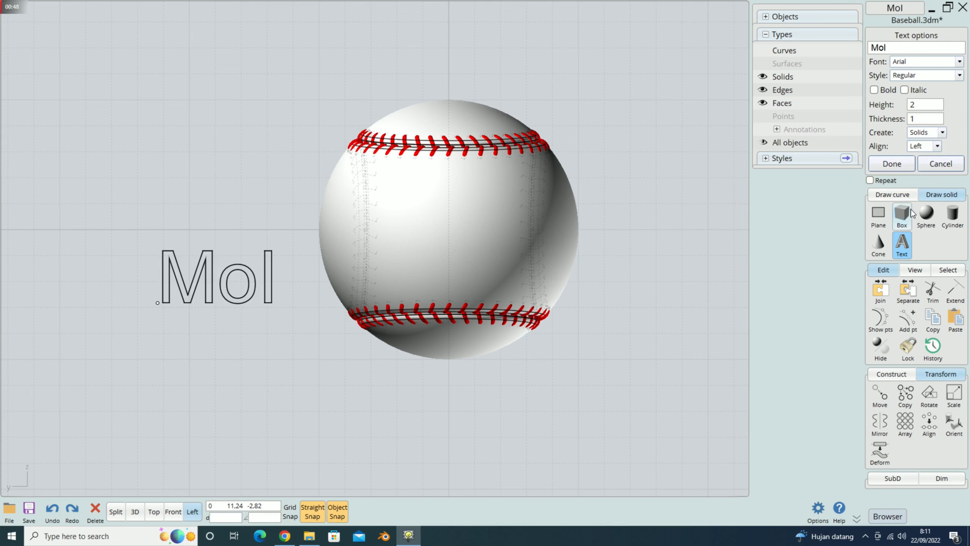
Step: Replace the default text content with STARNUTI
{"action": "double_click", "coordinate": [895, 47]}
{"action": "type", "text": "nuti"}
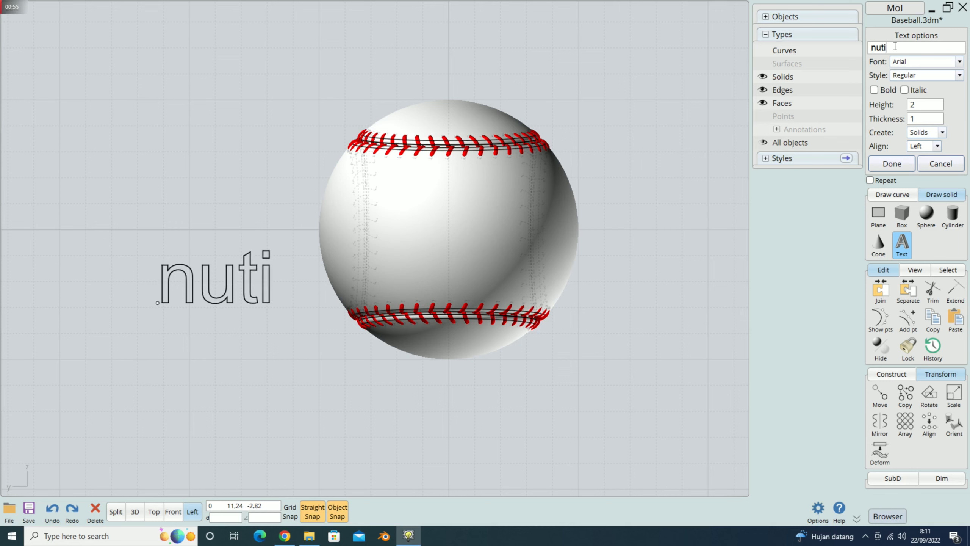
{"action": "key", "text": "BackSpace"}
{"action": "key", "text": "BackSpace"}
{"action": "key", "text": "BackSpace"}
{"action": "key", "text": "BackSpace"}
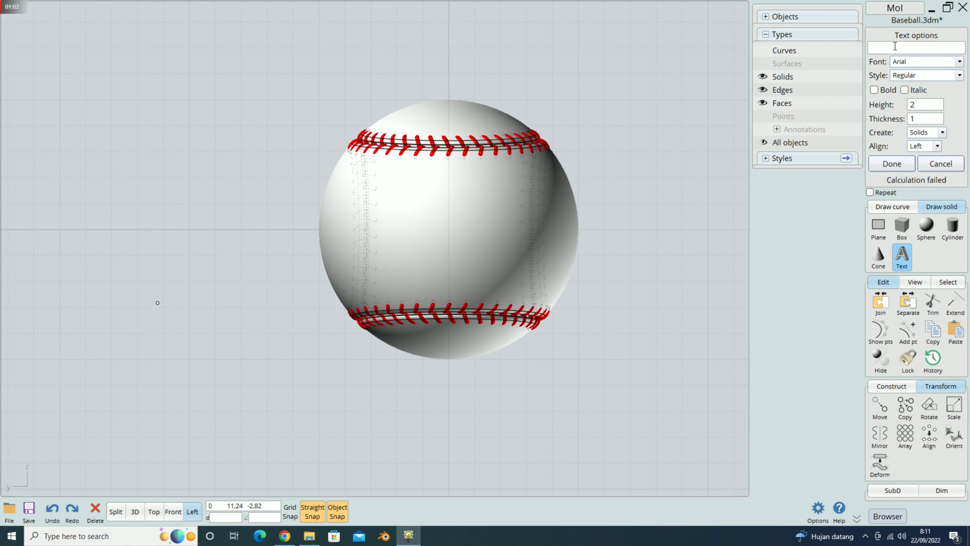
{"action": "type", "text": "STARNUTI"}
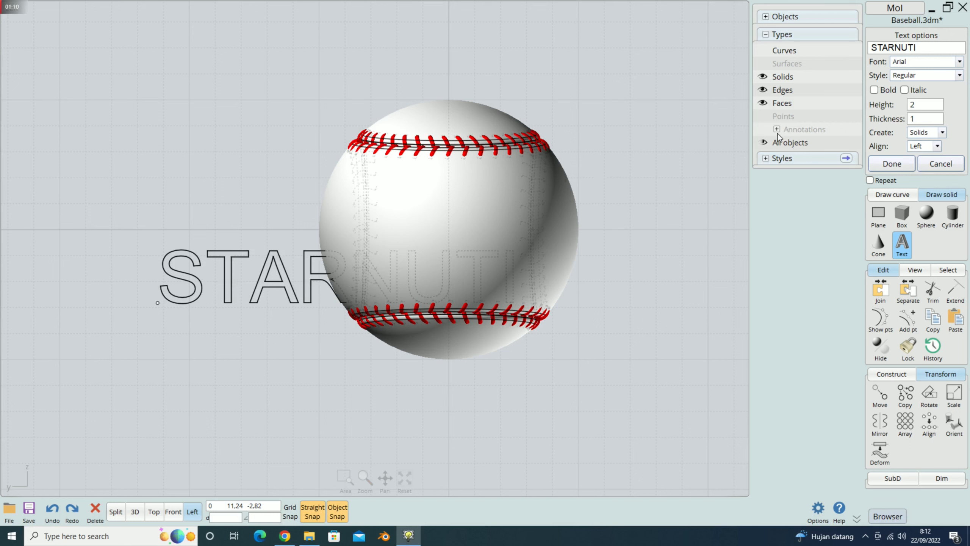
Step: Set the height of the STARNUTI text to 1
{"action": "left_click", "coordinate": [925, 110]}
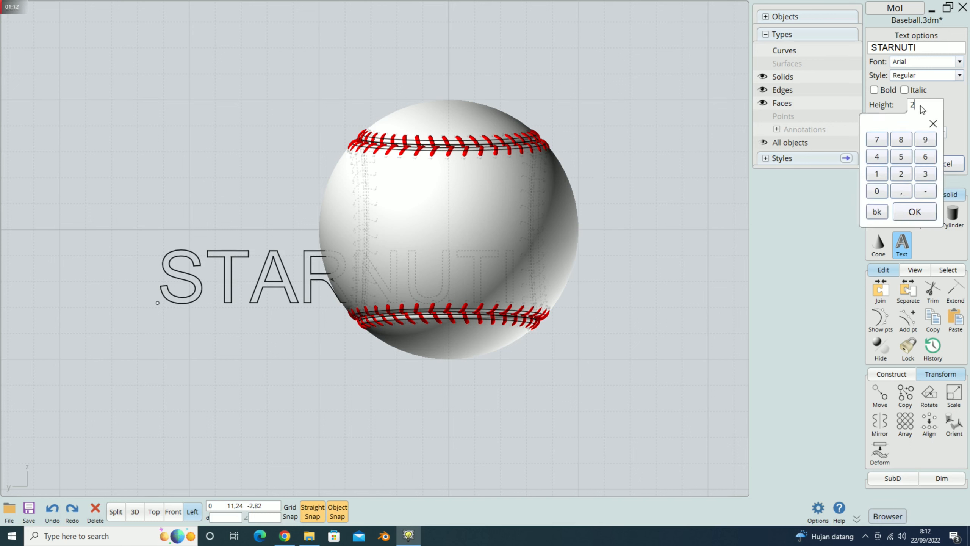
{"action": "type", "text": "1"}
{"action": "key", "text": "Return"}
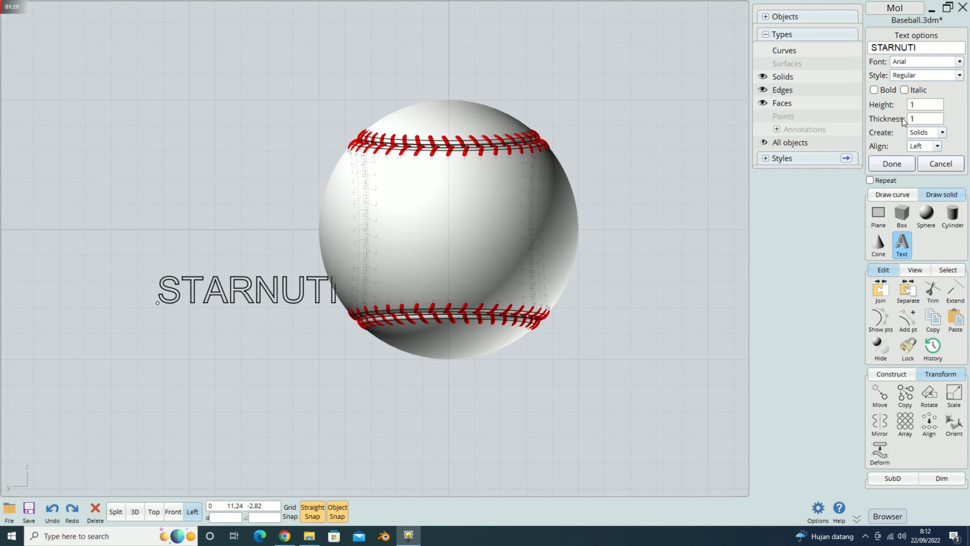
Step: Make the STARNUTI lettering bold and undo the finished solid text object
{"action": "left_click", "coordinate": [874, 91]}
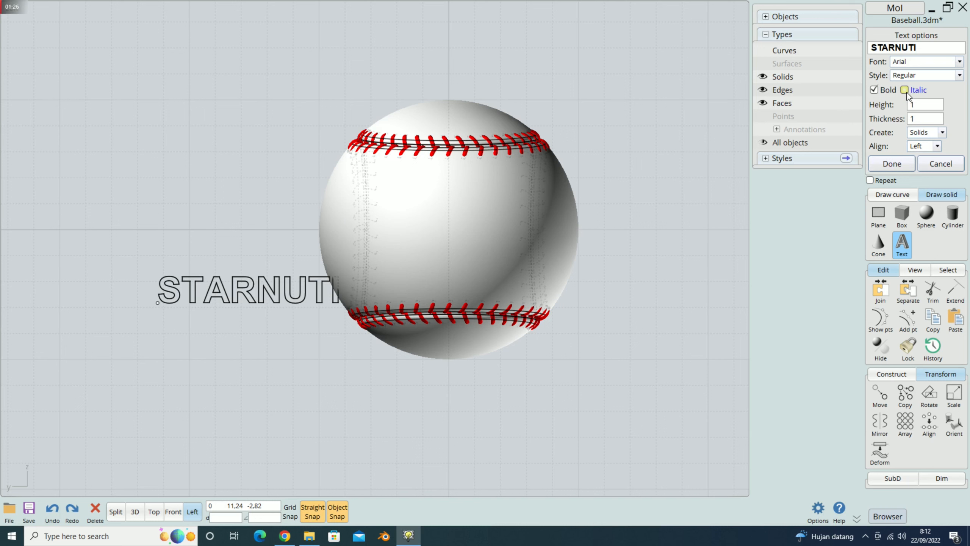
{"action": "left_click", "coordinate": [883, 167]}
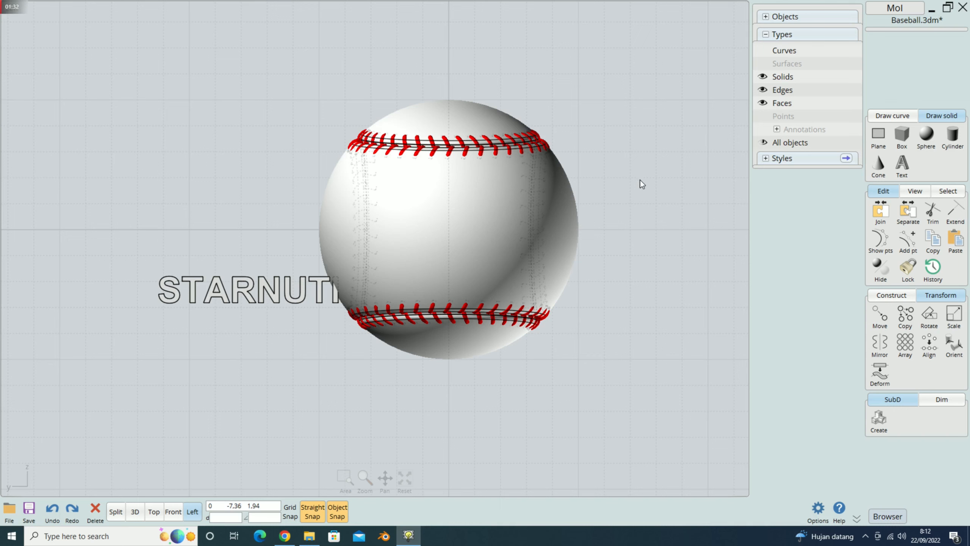
{"action": "key", "text": "ctrl+z"}
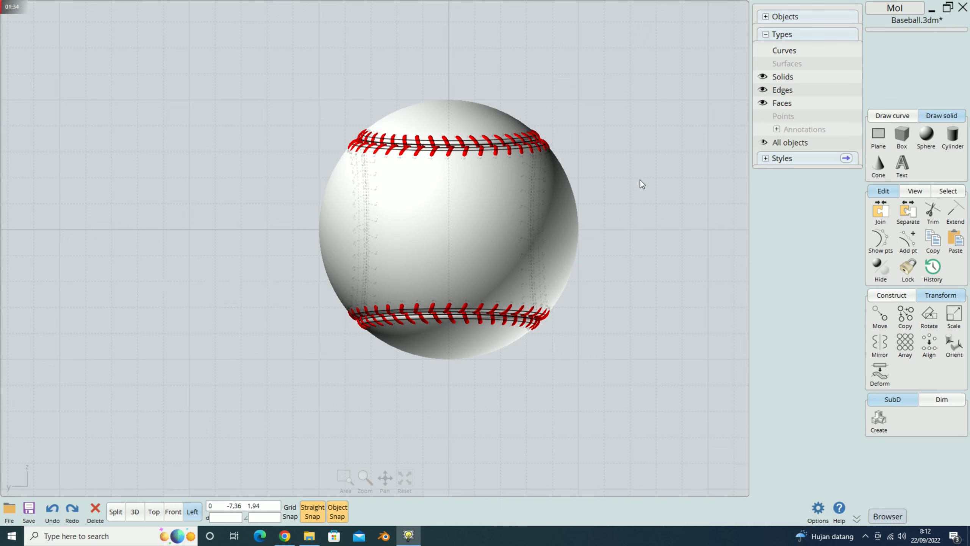
Step: Place the bold STARNUTI text as curves beside the ball with its base point at about Y 12.37, Z -4.18
{"action": "left_click", "coordinate": [904, 164]}
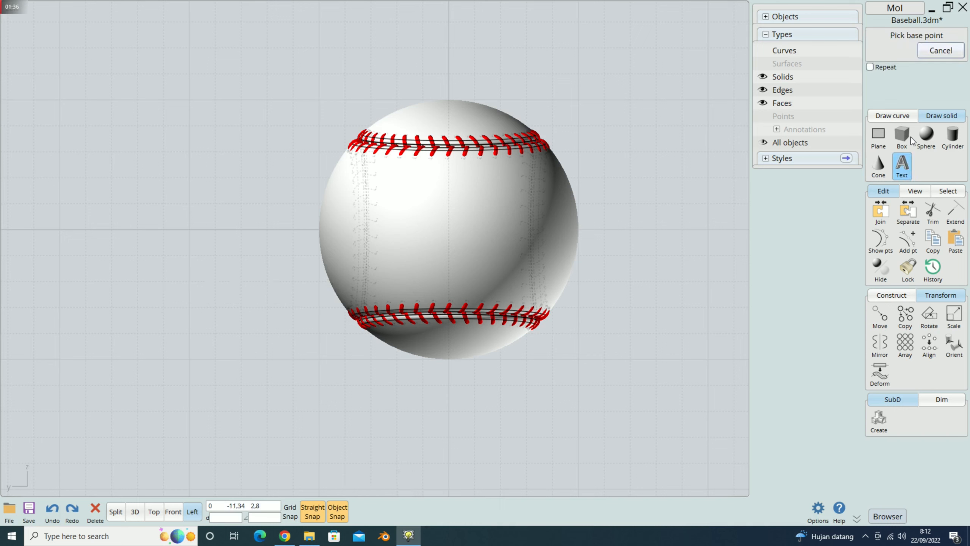
{"action": "left_click", "coordinate": [128, 339]}
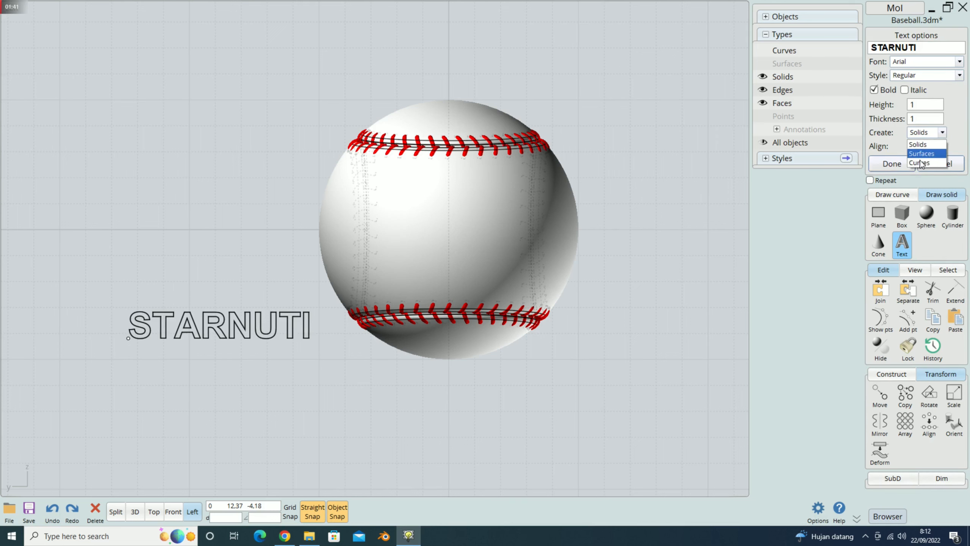
{"action": "left_click", "coordinate": [918, 163]}
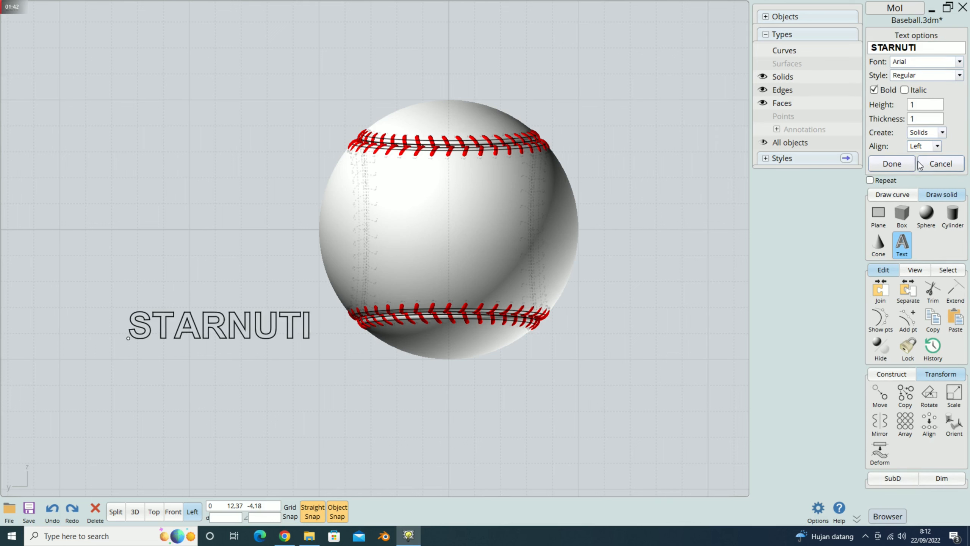
{"action": "left_click", "coordinate": [890, 164]}
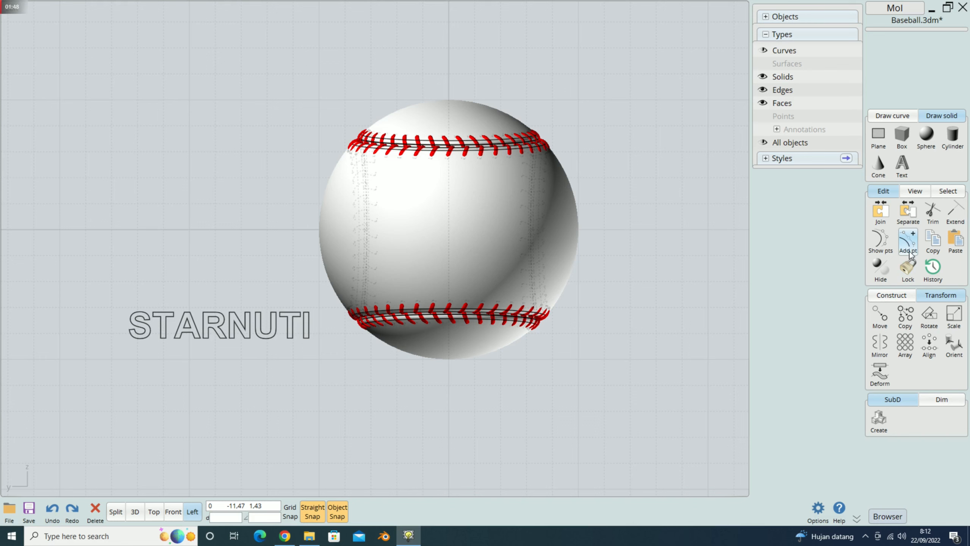
Step: Move all the STARNUTI curves from the middle of the word to the centre of the ball
{"action": "left_click", "coordinate": [880, 315]}
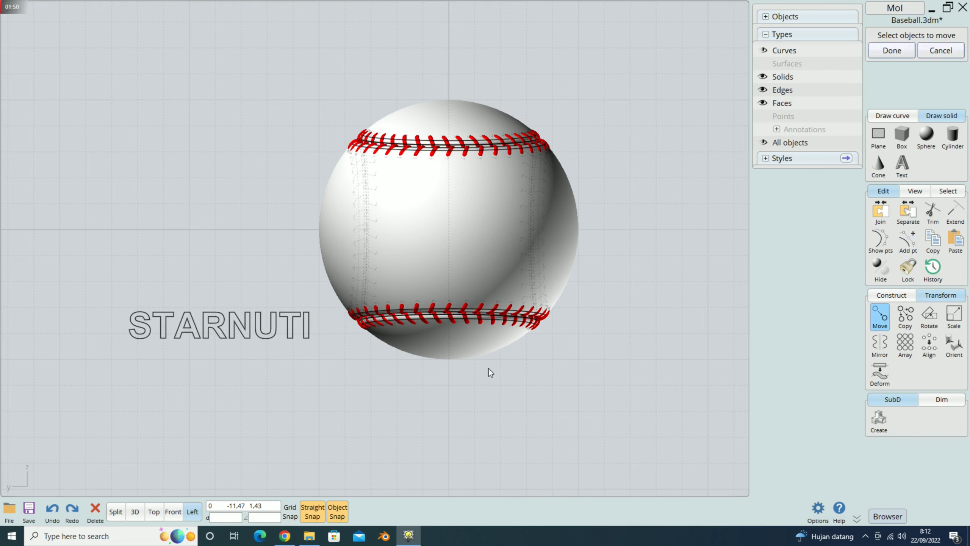
{"action": "left_click", "coordinate": [229, 321]}
{"action": "left_click", "coordinate": [157, 313]}
{"action": "left_click_drag", "start_coordinate": [109, 296], "coordinate": [326, 357]}
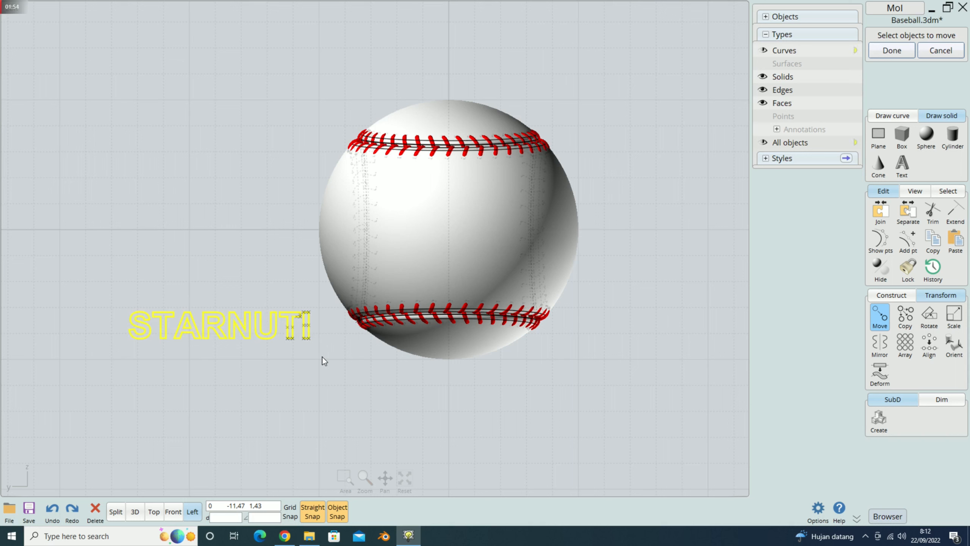
{"action": "right_click", "coordinate": [322, 357]}
{"action": "left_click", "coordinate": [218, 326]}
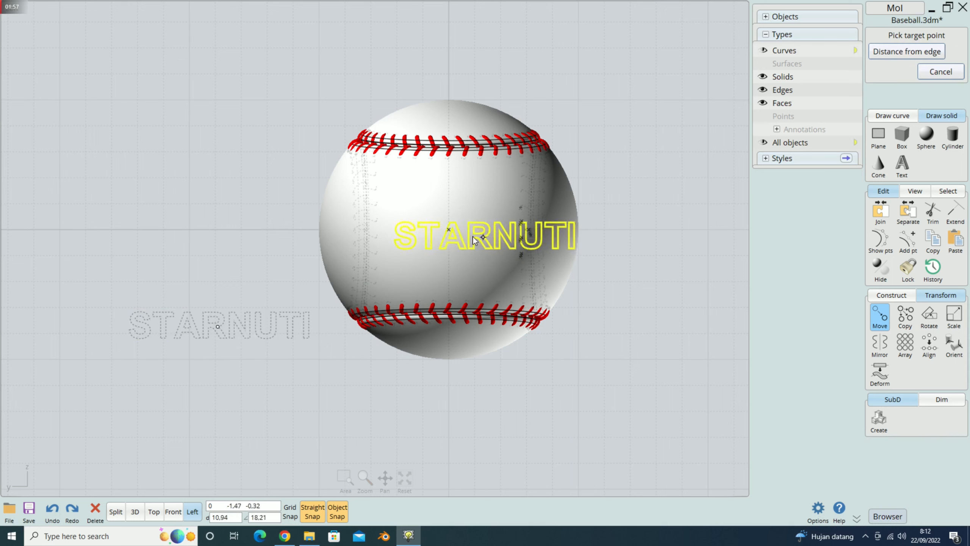
{"action": "left_click", "coordinate": [445, 231]}
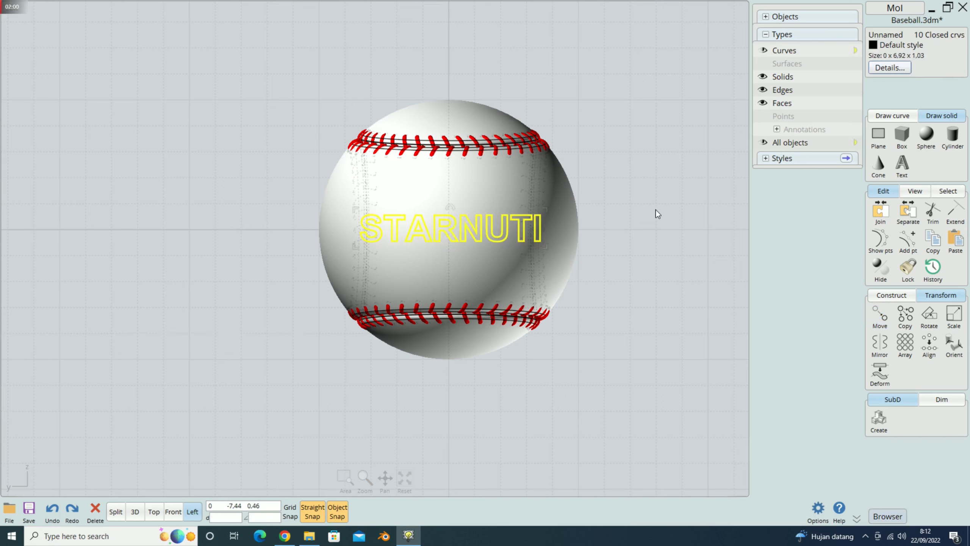
{"action": "key", "text": "Escape"}
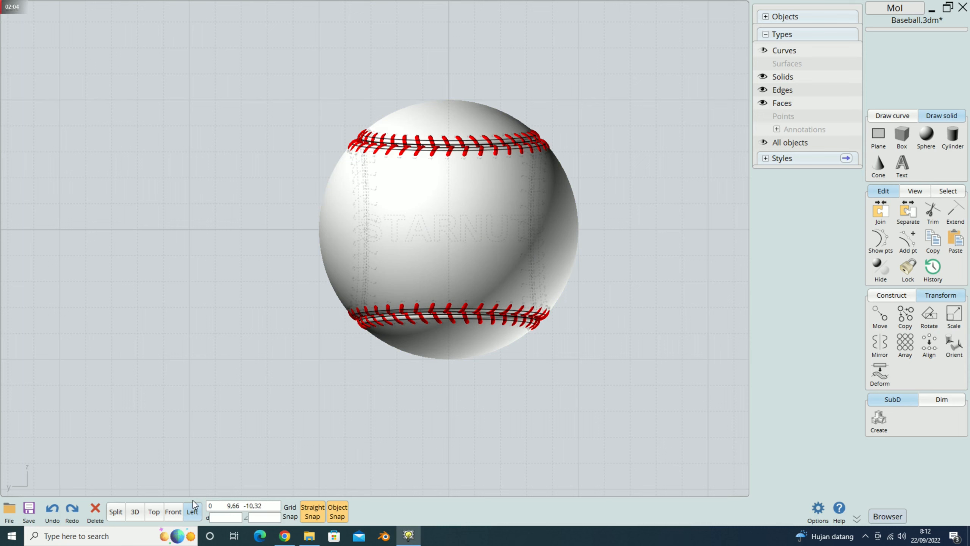
Step: Try to move a window selection around the lettering about 7.17 units along negative X in the top view
{"action": "left_click_drag", "start_coordinate": [298, 199], "coordinate": [634, 261]}
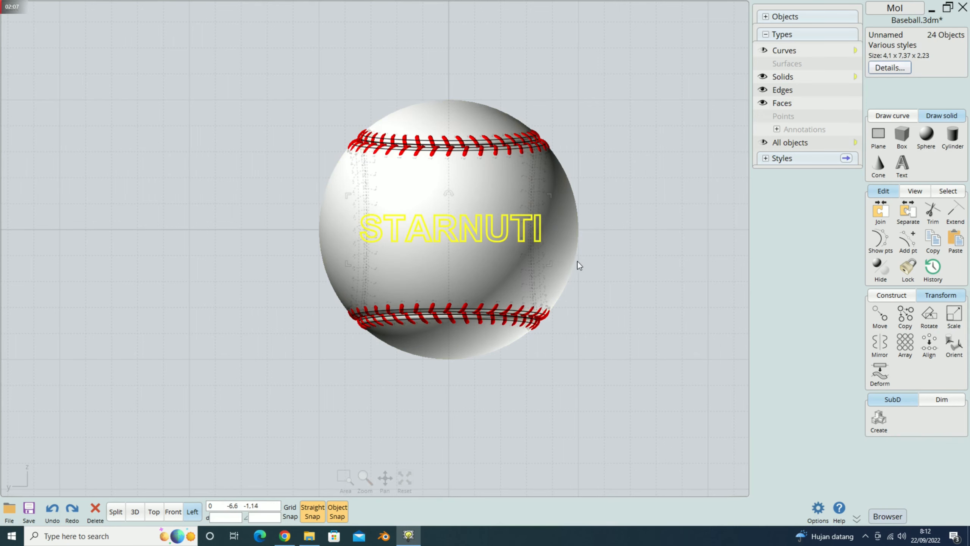
{"action": "left_click", "coordinate": [159, 513]}
{"action": "scroll", "coordinate": [223, 313], "scroll_direction": "down", "scroll_amount": 3}
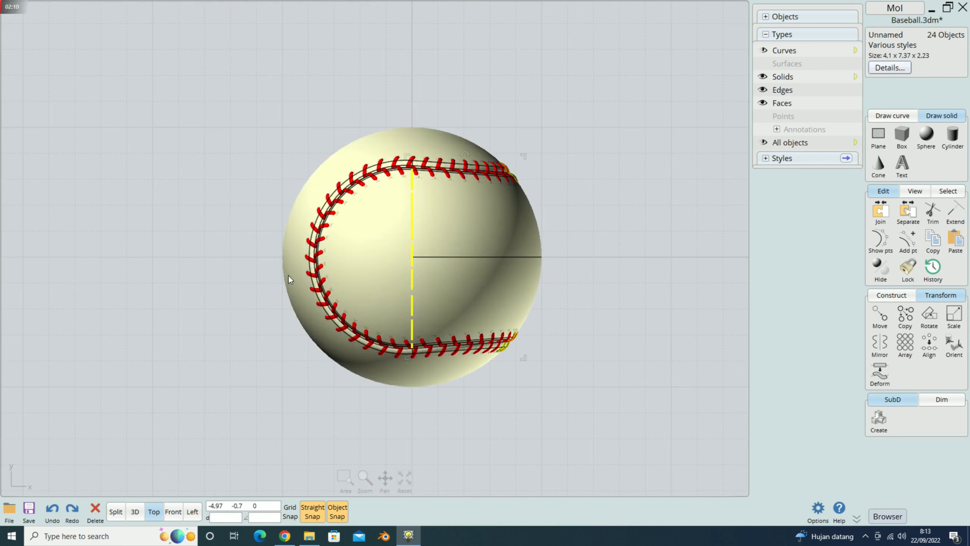
{"action": "left_click", "coordinate": [880, 316]}
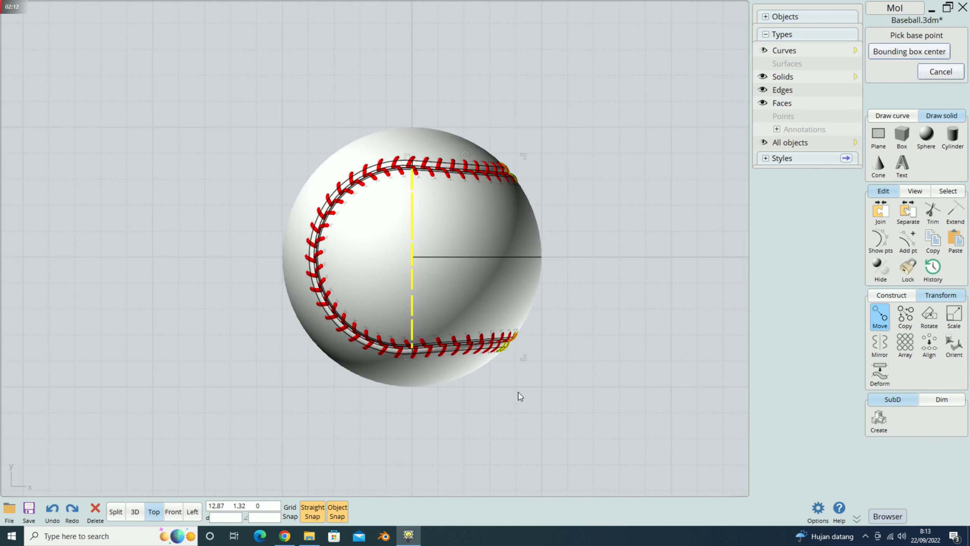
{"action": "left_click", "coordinate": [413, 416]}
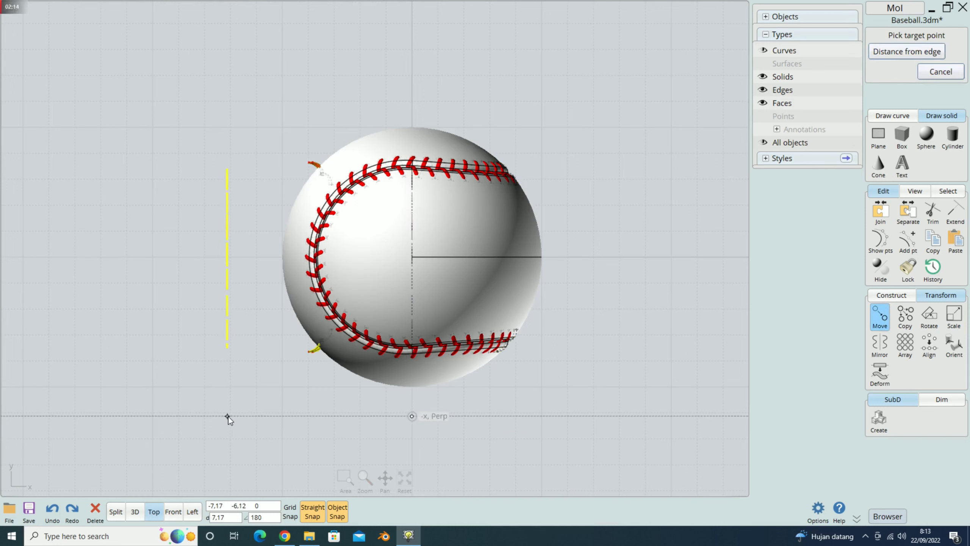
{"action": "left_click", "coordinate": [228, 417]}
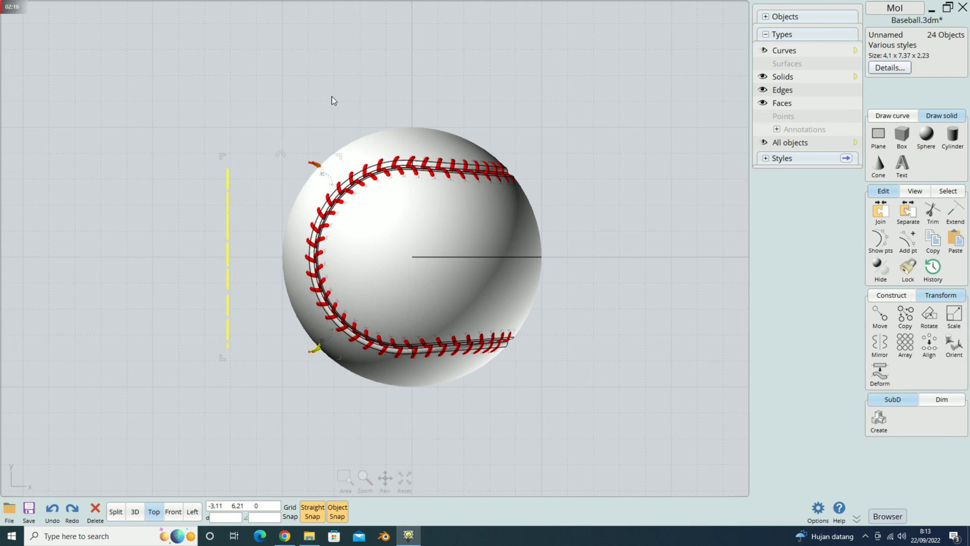
{"action": "key", "text": "ctrl+z"}
{"action": "left_click", "coordinate": [578, 126]}
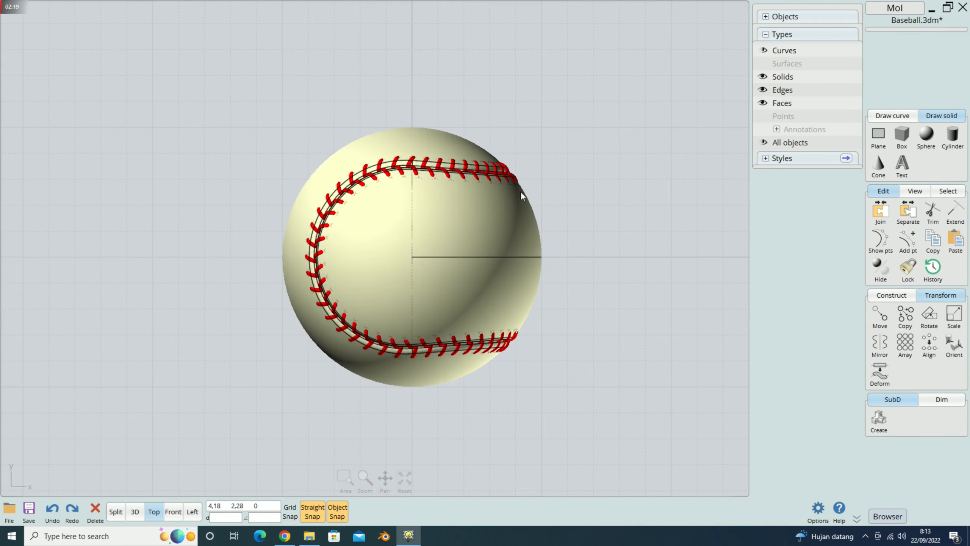
Step: Hide the solids and move only the STARNUTI curves along negative X, clear of the ball
{"action": "left_click", "coordinate": [134, 511]}
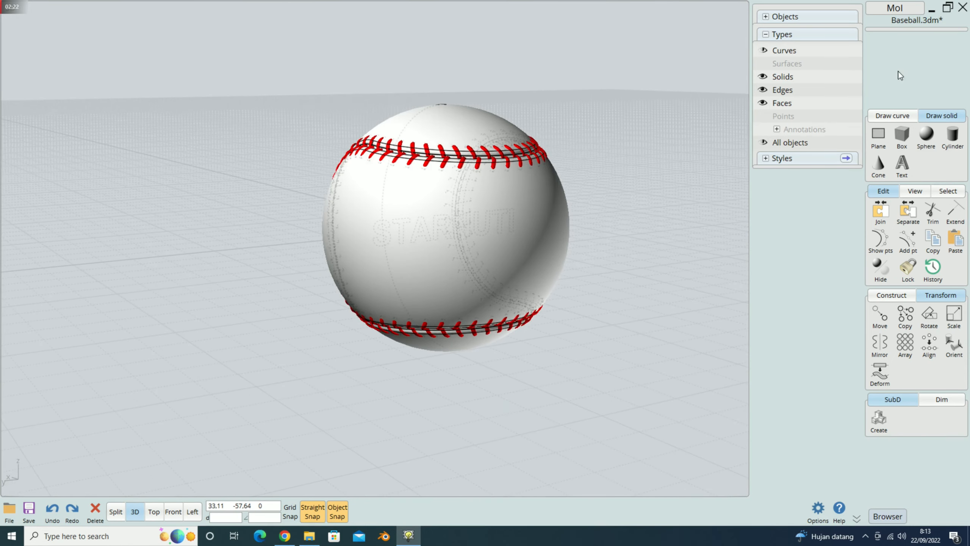
{"action": "left_click", "coordinate": [764, 77]}
{"action": "left_click_drag", "start_coordinate": [322, 177], "coordinate": [610, 290]}
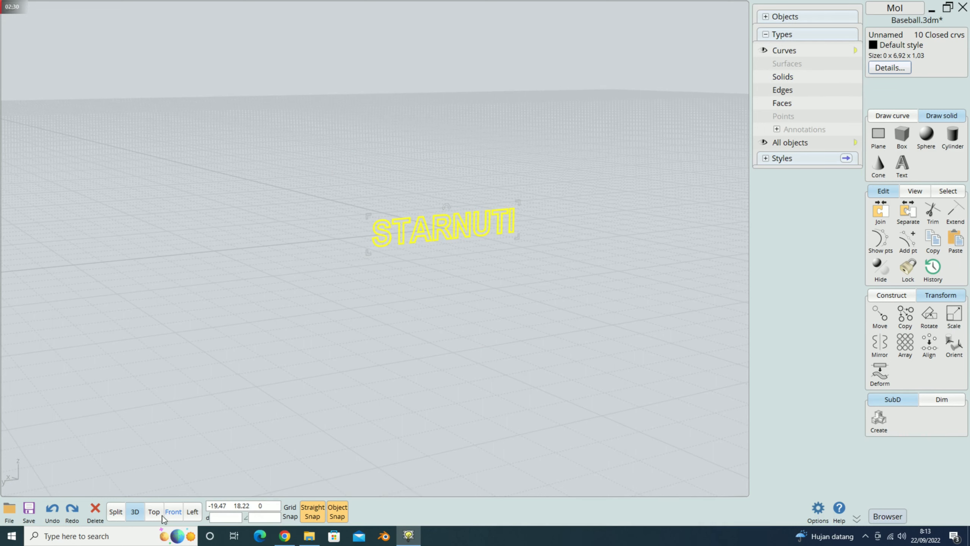
{"action": "left_click", "coordinate": [153, 512]}
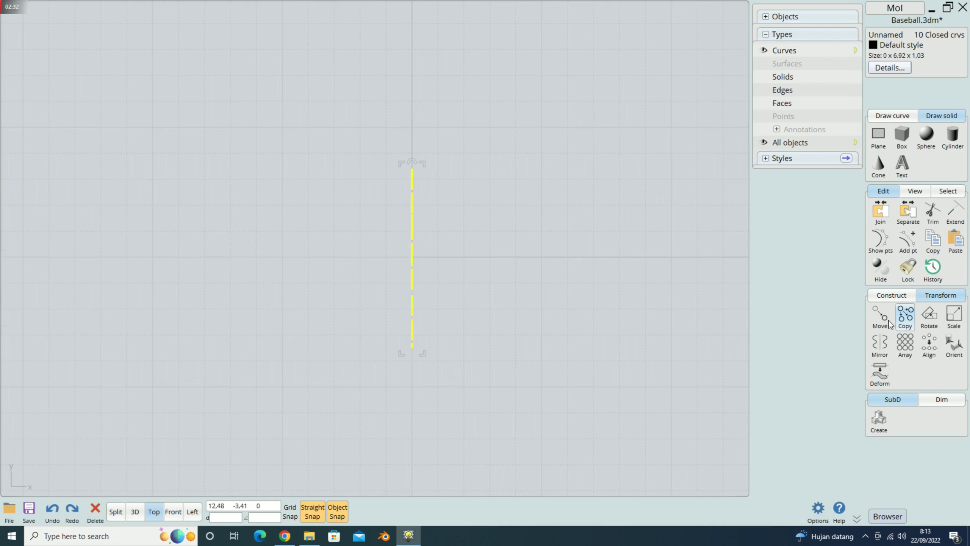
{"action": "left_click", "coordinate": [413, 416]}
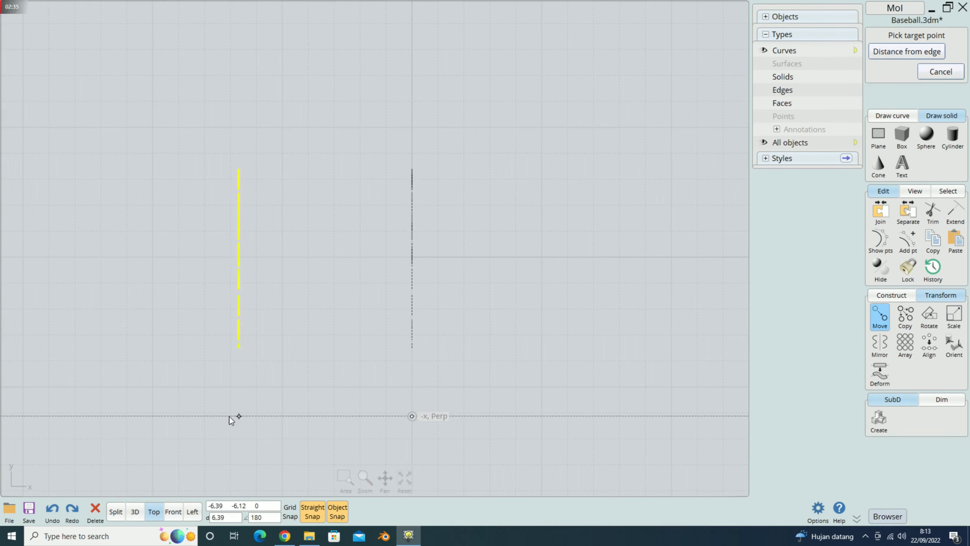
{"action": "left_click", "coordinate": [224, 417]}
{"action": "left_click", "coordinate": [553, 224]}
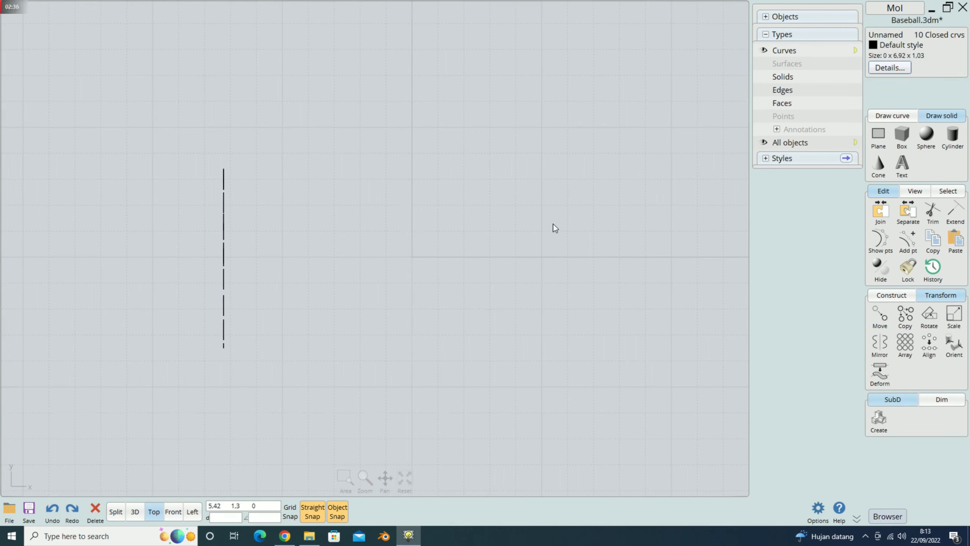
Step: Show the solids again and view the ball together with the offset lettering in 3D
{"action": "left_click", "coordinate": [768, 78]}
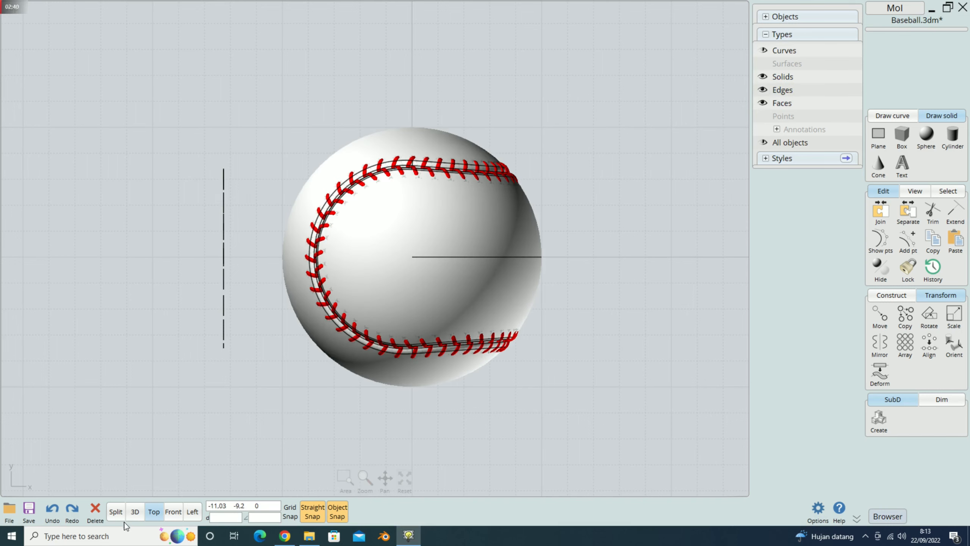
{"action": "left_click", "coordinate": [135, 512]}
{"action": "mouse_move", "coordinate": [272, 373]}
{"action": "right_mouse_down"}
{"action": "mouse_move", "coordinate": [216, 349]}
{"action": "mouse_move", "coordinate": [281, 355]}
{"action": "right_mouse_up"}
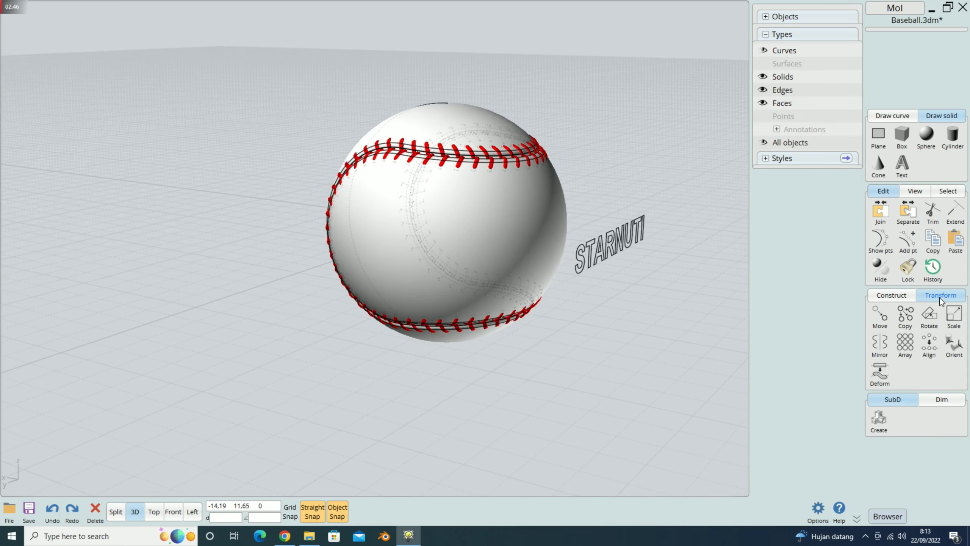
{"action": "left_click", "coordinate": [928, 296]}
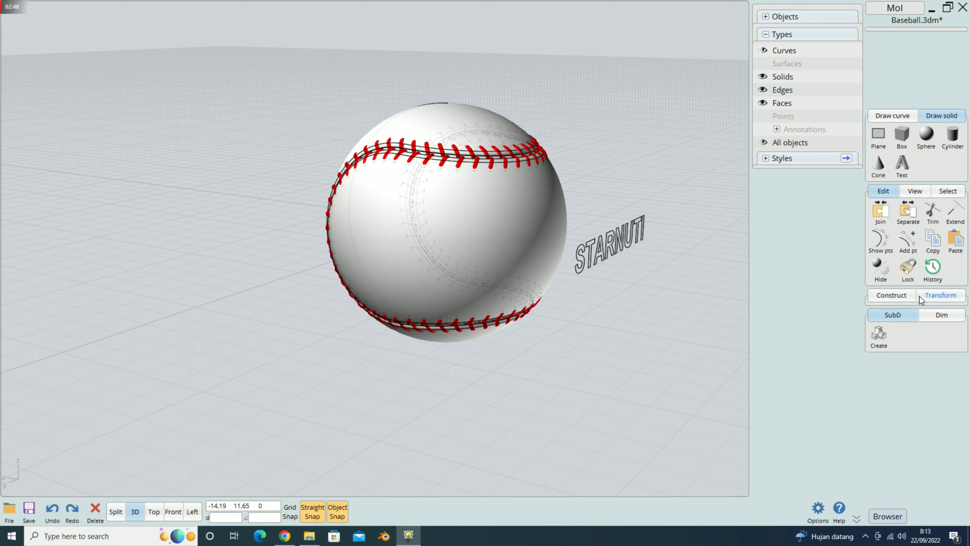
{"action": "left_click", "coordinate": [906, 295]}
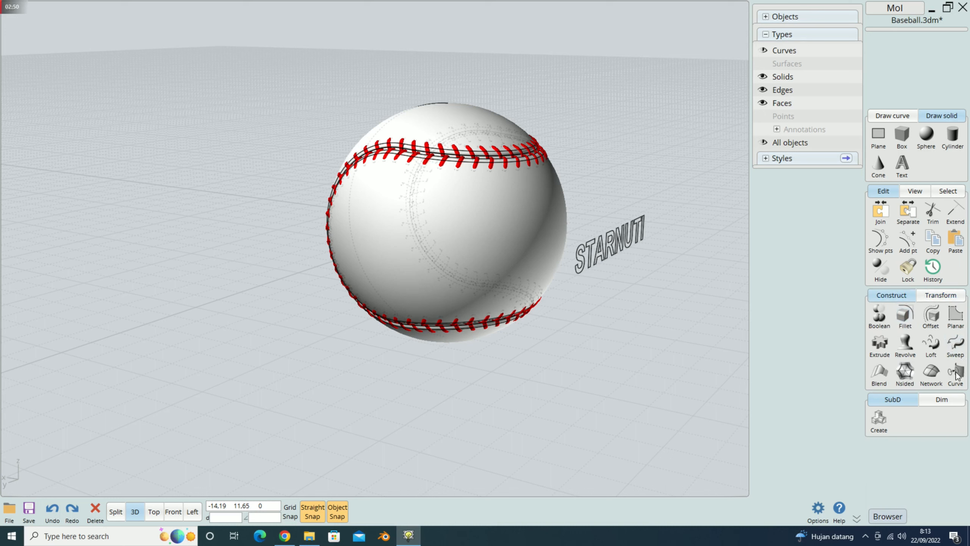
Step: Trim the ball's central face with the STARNUTI curves, keeping all resulting pieces joined
{"action": "left_click", "coordinate": [933, 214]}
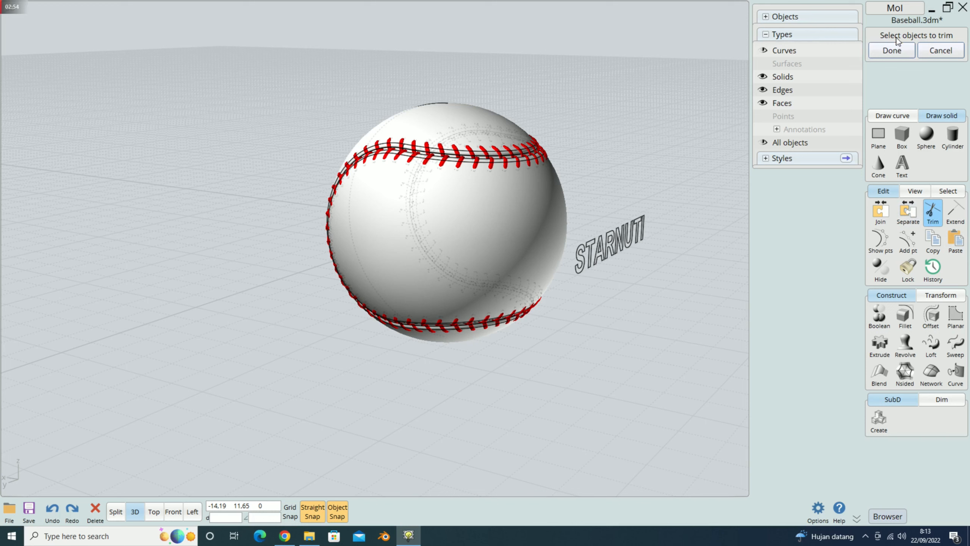
{"action": "left_click", "coordinate": [541, 215]}
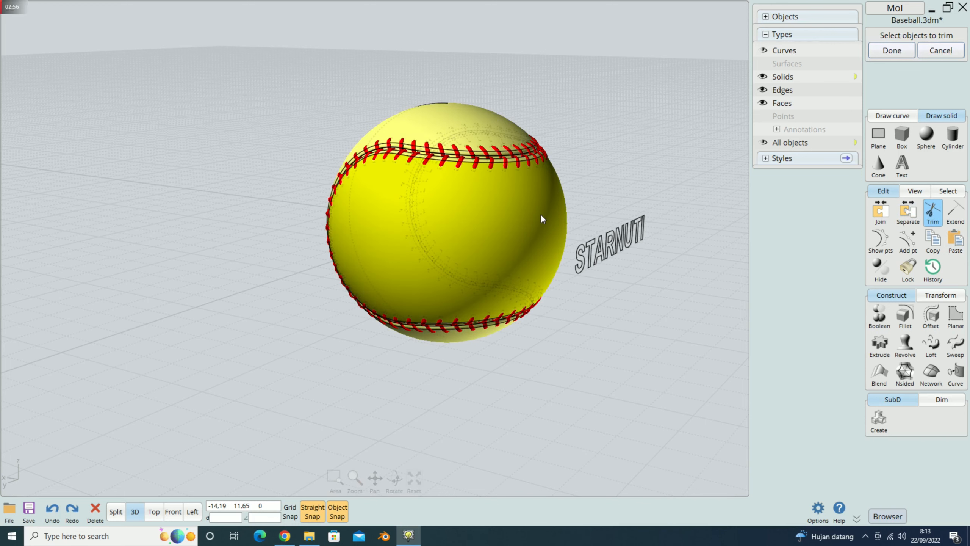
{"action": "left_click", "coordinate": [541, 215]}
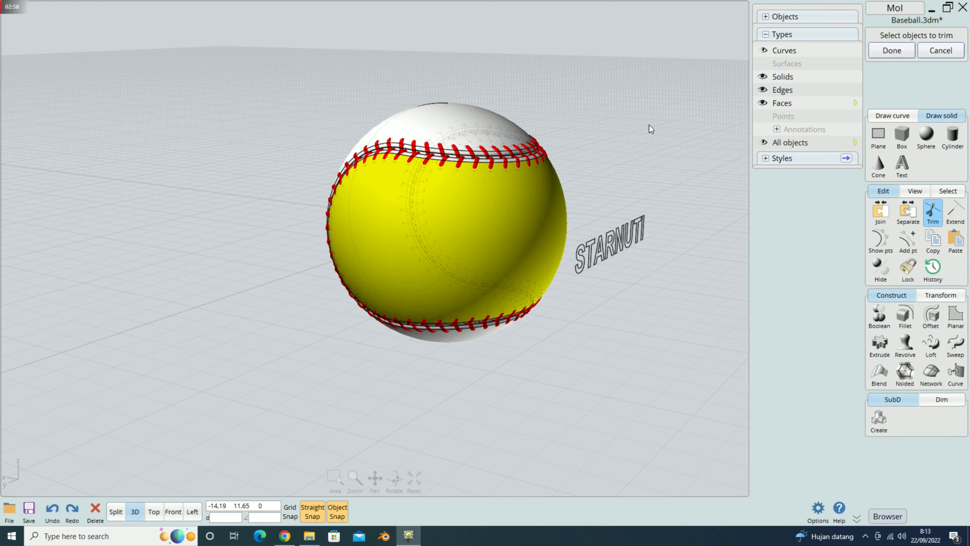
{"action": "left_click", "coordinate": [896, 52]}
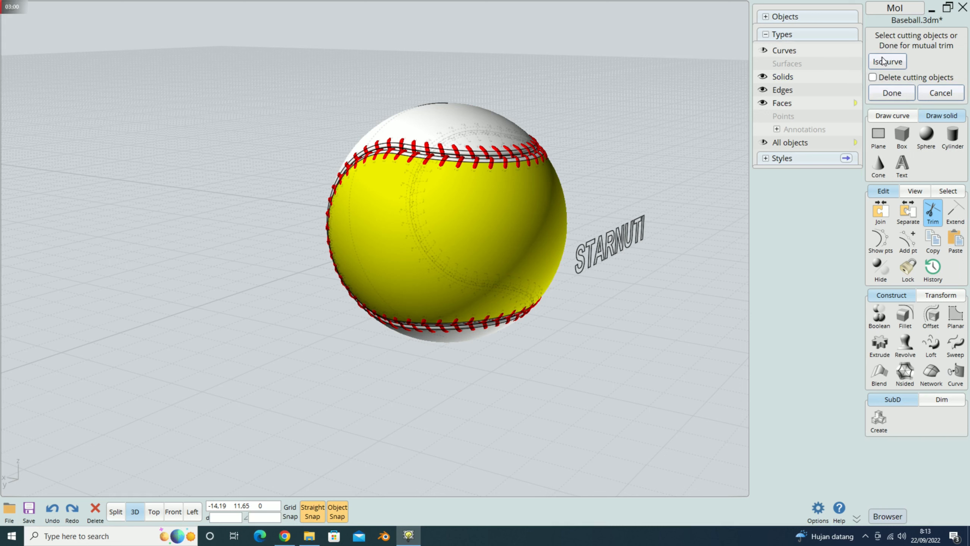
{"action": "left_click", "coordinate": [584, 248]}
{"action": "left_click_drag", "start_coordinate": [570, 182], "coordinate": [683, 302]}
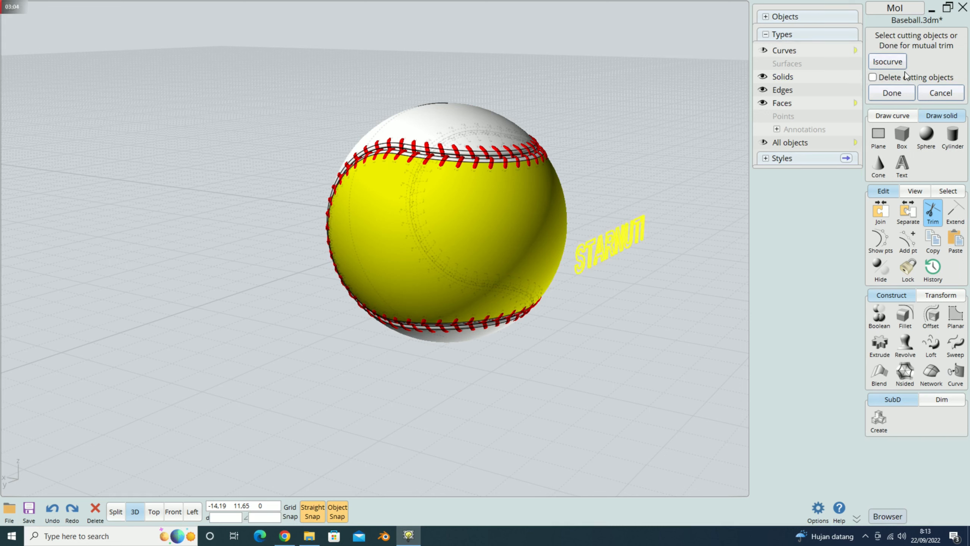
{"action": "left_click", "coordinate": [893, 92]}
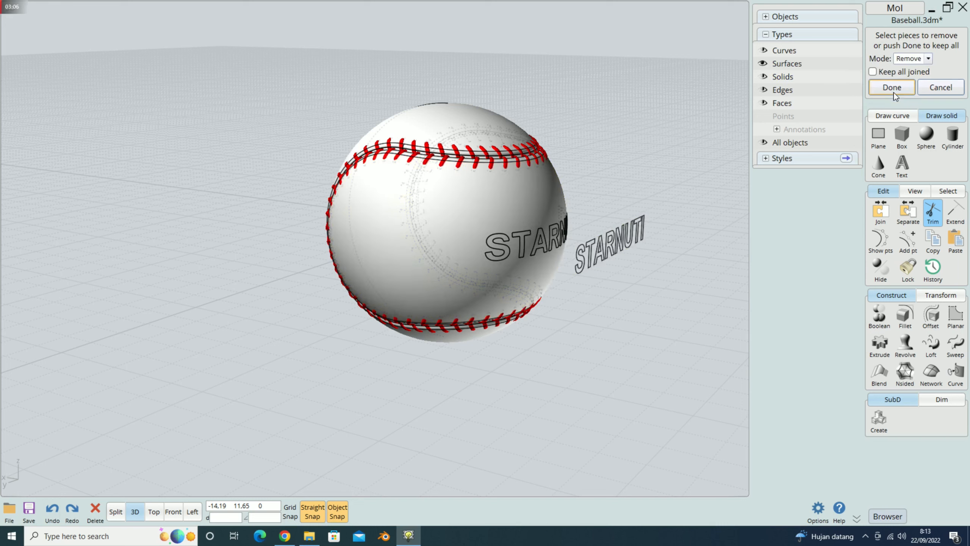
{"action": "left_click", "coordinate": [889, 72]}
{"action": "mouse_move", "coordinate": [608, 161]}
{"action": "right_mouse_down"}
{"action": "mouse_move", "coordinate": [564, 165]}
{"action": "mouse_move", "coordinate": [627, 165]}
{"action": "right_mouse_up"}
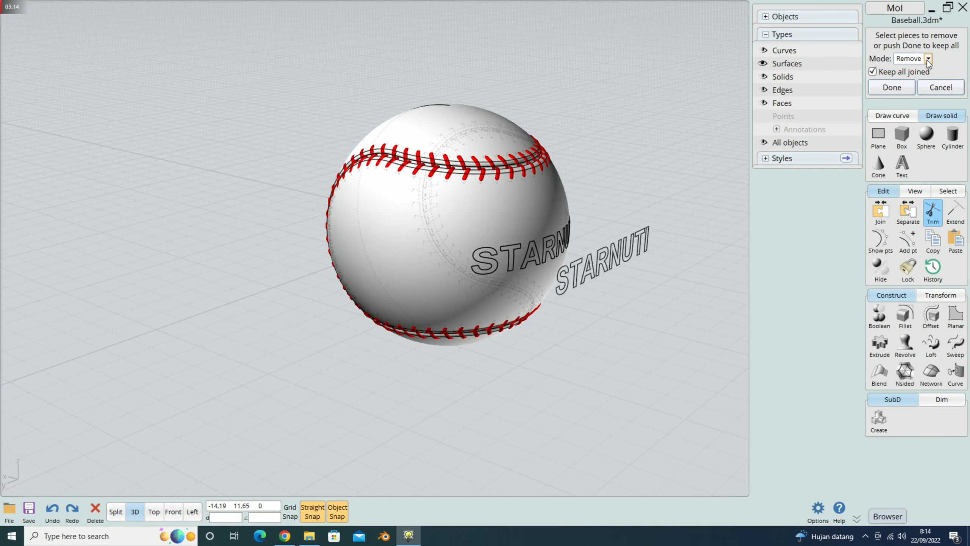
{"action": "left_click", "coordinate": [913, 86]}
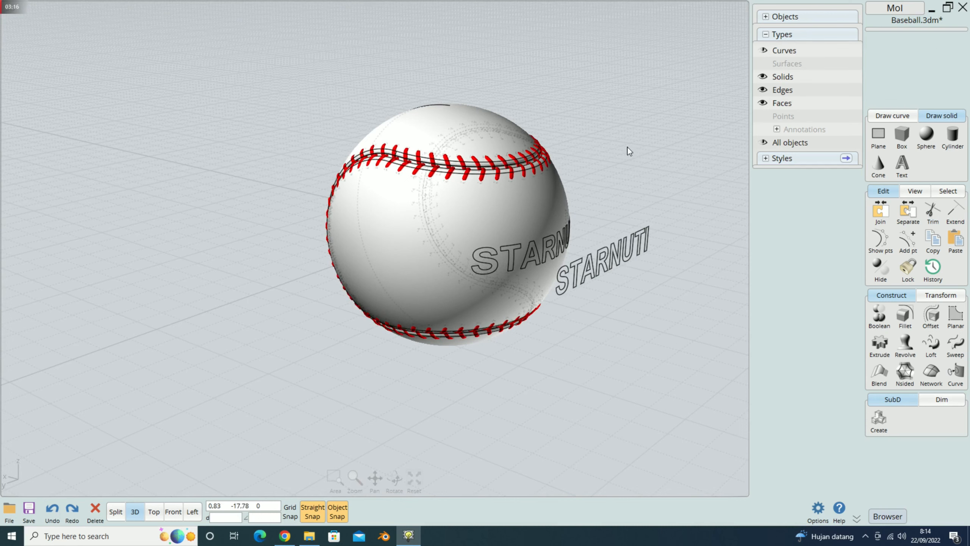
Step: Hide all curves so that only the ball with its trimmed lettering is displayed
{"action": "left_click", "coordinate": [764, 51]}
{"action": "mouse_move", "coordinate": [632, 215]}
{"action": "right_mouse_down"}
{"action": "mouse_move", "coordinate": [589, 217]}
{"action": "mouse_move", "coordinate": [624, 213]}
{"action": "right_mouse_up"}
{"action": "left_click", "coordinate": [552, 244]}
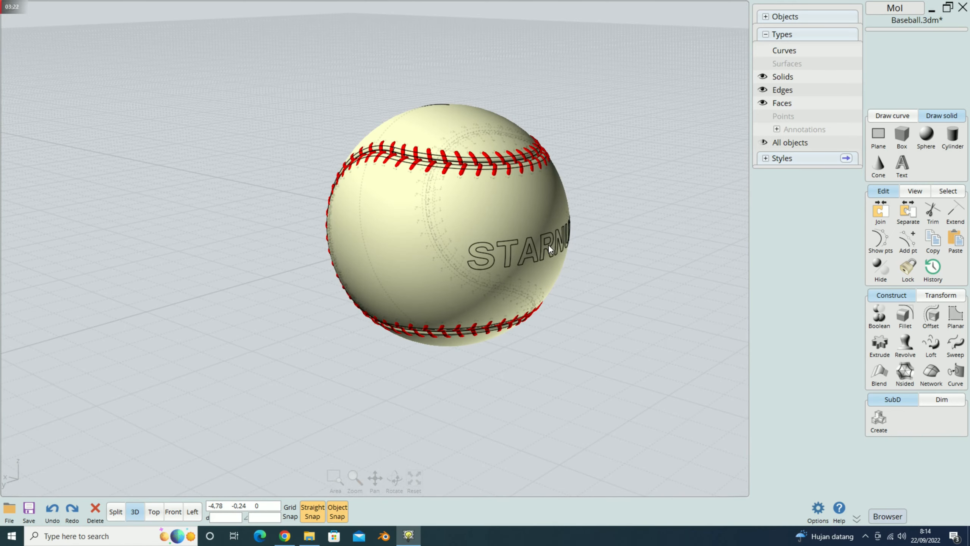
Step: Select all eight STARNUTI letter faces on the ball's surface, leaving the surrounding ball face unselected
{"action": "scroll", "coordinate": [616, 251], "scroll_direction": "up", "scroll_amount": 5}
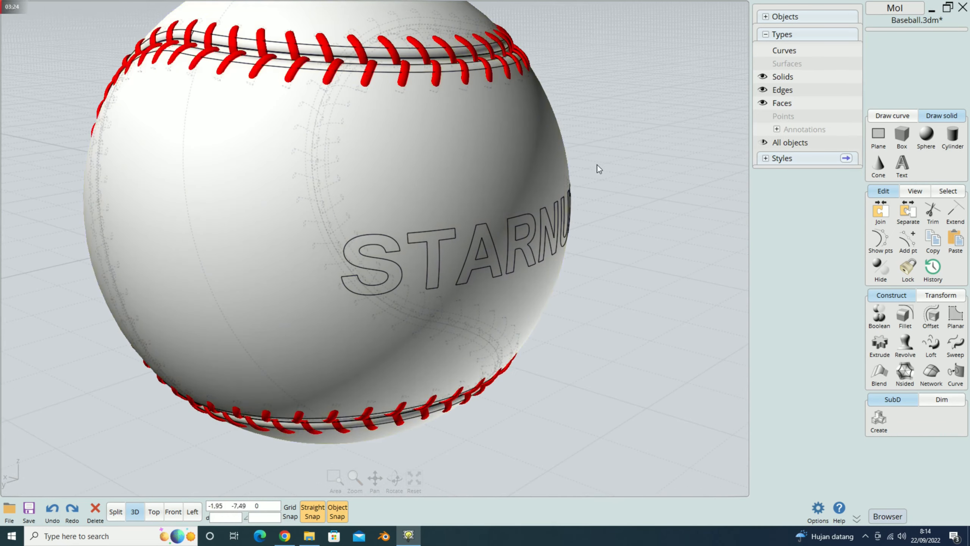
{"action": "scroll", "coordinate": [617, 163], "scroll_direction": "up", "scroll_amount": 2}
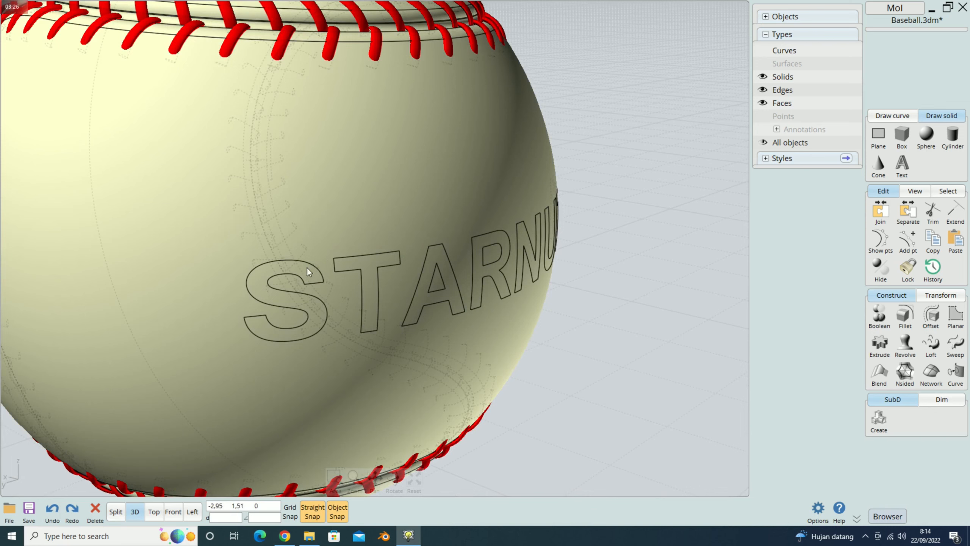
{"action": "left_click", "coordinate": [320, 273]}
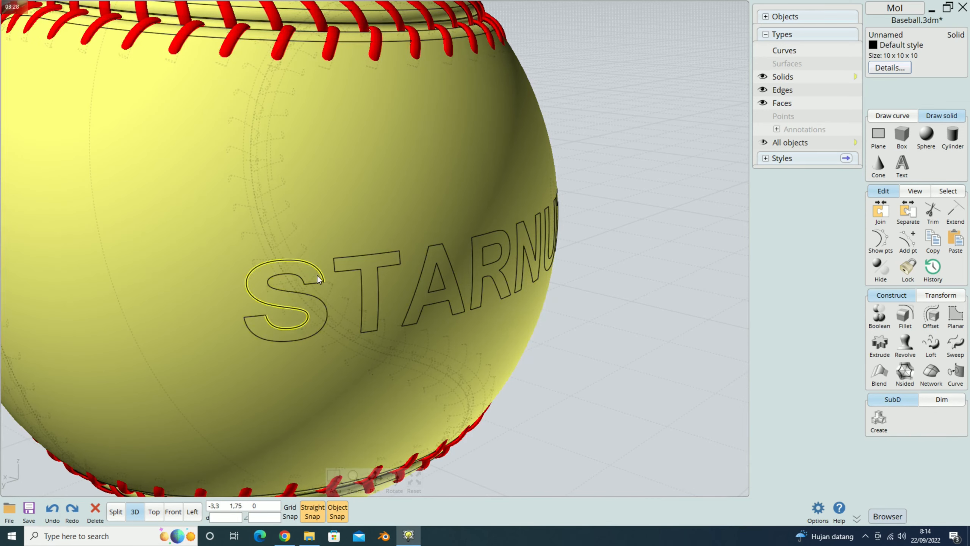
{"action": "left_click", "coordinate": [374, 265]}
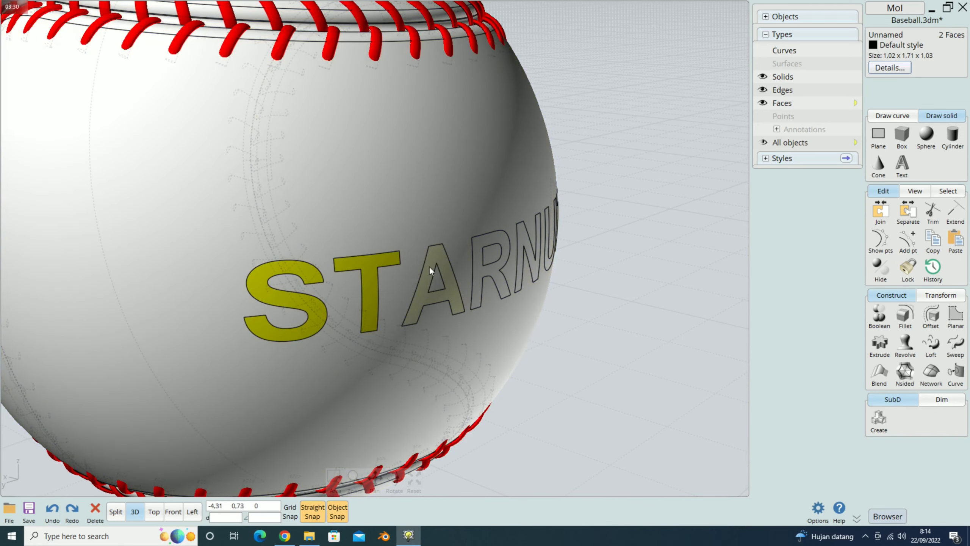
{"action": "left_click", "coordinate": [453, 262]}
{"action": "left_click", "coordinate": [477, 246]}
{"action": "right_click_drag", "start_coordinate": [479, 192], "coordinate": [445, 190]}
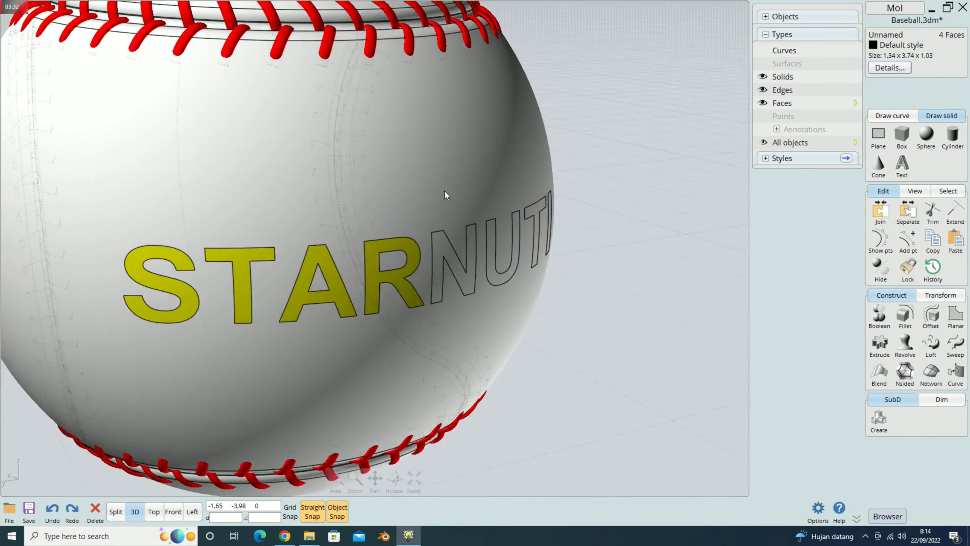
{"action": "scroll", "coordinate": [389, 286], "scroll_direction": "up", "scroll_amount": 3}
{"action": "left_click", "coordinate": [382, 293]}
{"action": "left_click", "coordinate": [457, 275]}
{"action": "left_click", "coordinate": [508, 233]}
{"action": "left_click", "coordinate": [521, 231]}
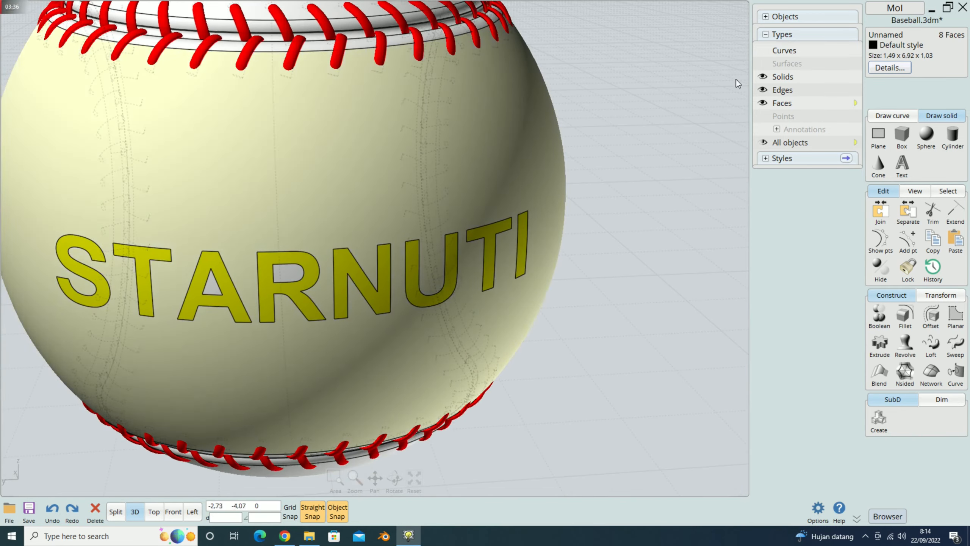
Step: Assign the selected letter faces a new unnamed style with the grey color #8a8a8a
{"action": "left_click", "coordinate": [874, 46]}
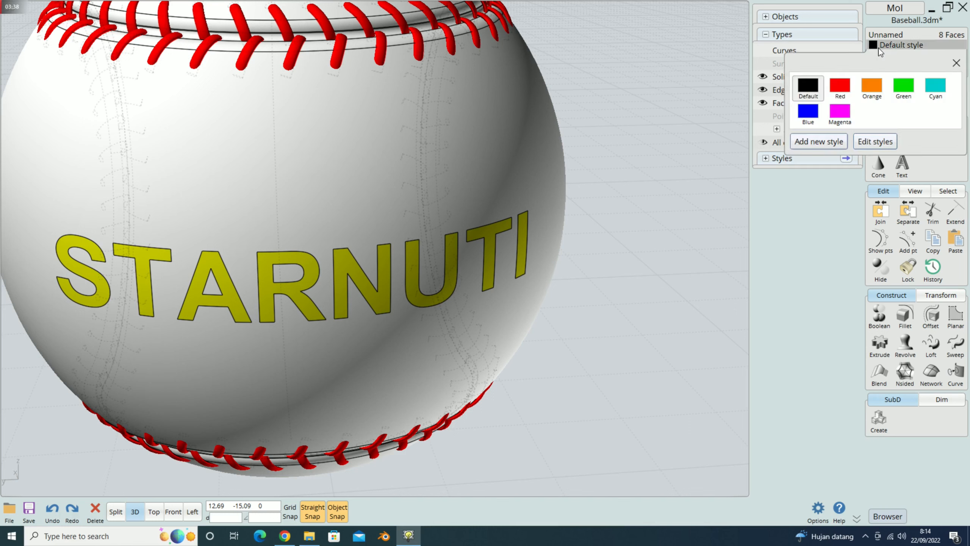
{"action": "left_click", "coordinate": [834, 142]}
{"action": "left_click", "coordinate": [467, 260]}
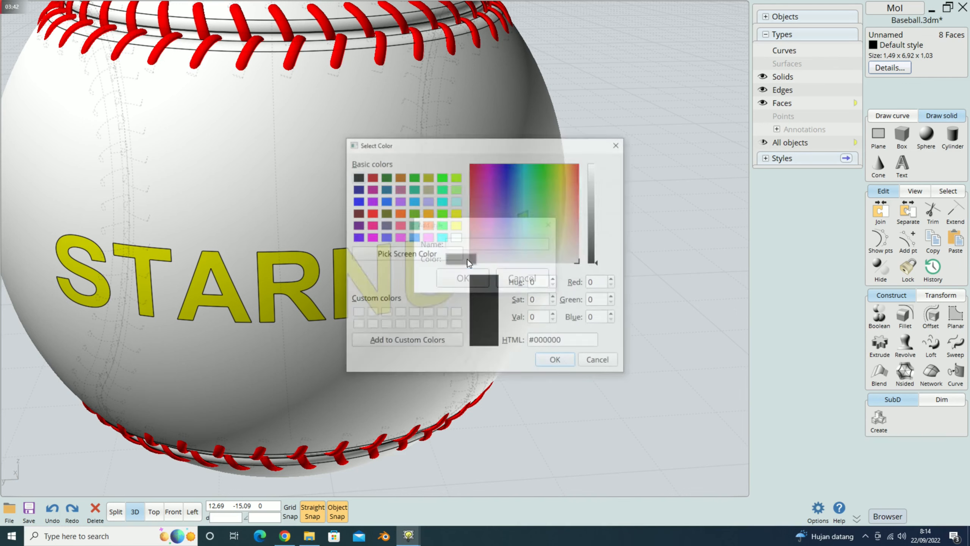
{"action": "left_click_drag", "start_coordinate": [599, 192], "coordinate": [599, 210]}
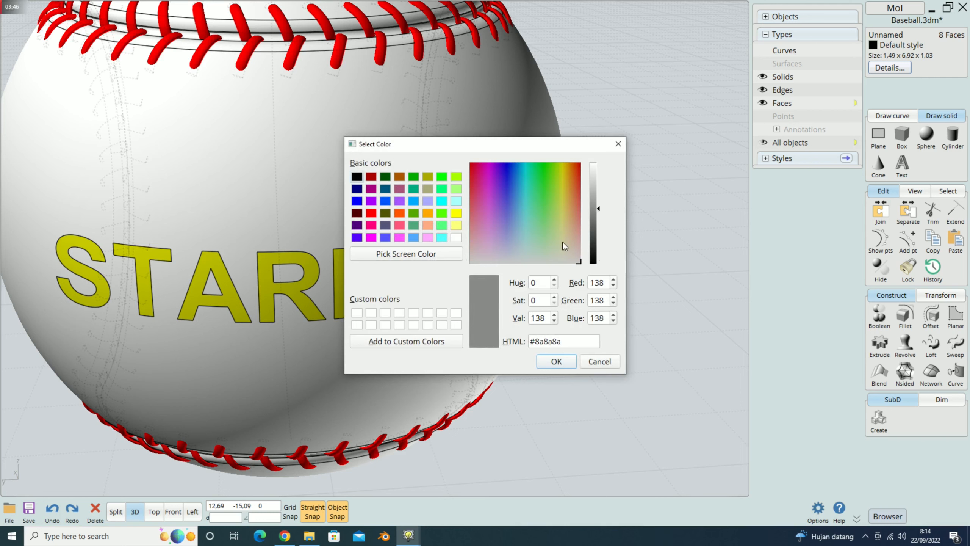
{"action": "left_click", "coordinate": [372, 342]}
{"action": "left_click", "coordinate": [556, 362]}
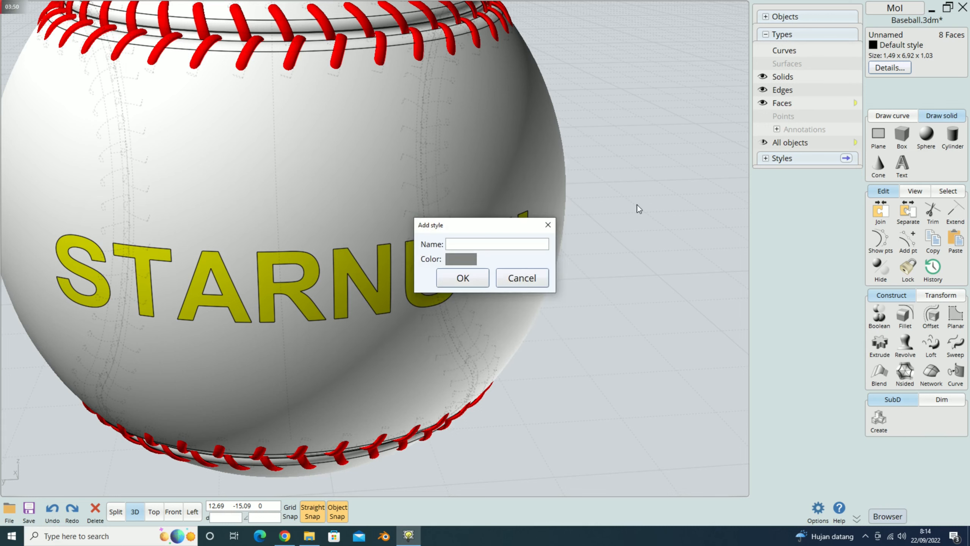
{"action": "left_click", "coordinate": [476, 282]}
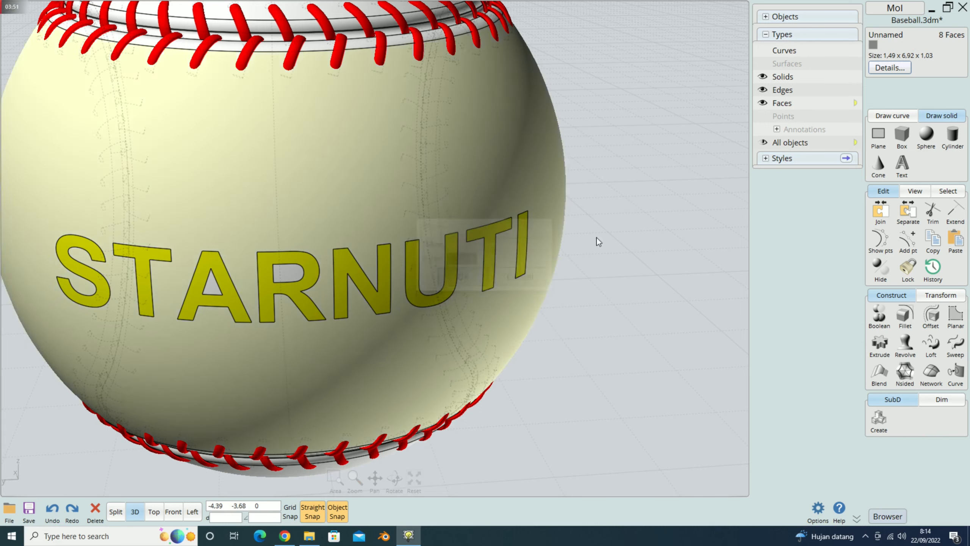
Step: Deselect the letter faces and hide all edges to view the finished baseball without outlines
{"action": "left_click", "coordinate": [620, 139]}
{"action": "scroll", "coordinate": [619, 139], "scroll_direction": "down", "scroll_amount": 3}
{"action": "scroll", "coordinate": [619, 130], "scroll_direction": "down", "scroll_amount": 2}
{"action": "right_click_drag", "start_coordinate": [619, 119], "coordinate": [678, 123]}
{"action": "left_click", "coordinate": [762, 90]}
{"action": "scroll", "coordinate": [643, 134], "scroll_direction": "down", "scroll_amount": 3}
{"action": "right_click_drag", "start_coordinate": [642, 133], "coordinate": [573, 154]}
{"action": "scroll", "coordinate": [586, 161], "scroll_direction": "up", "scroll_amount": 3}
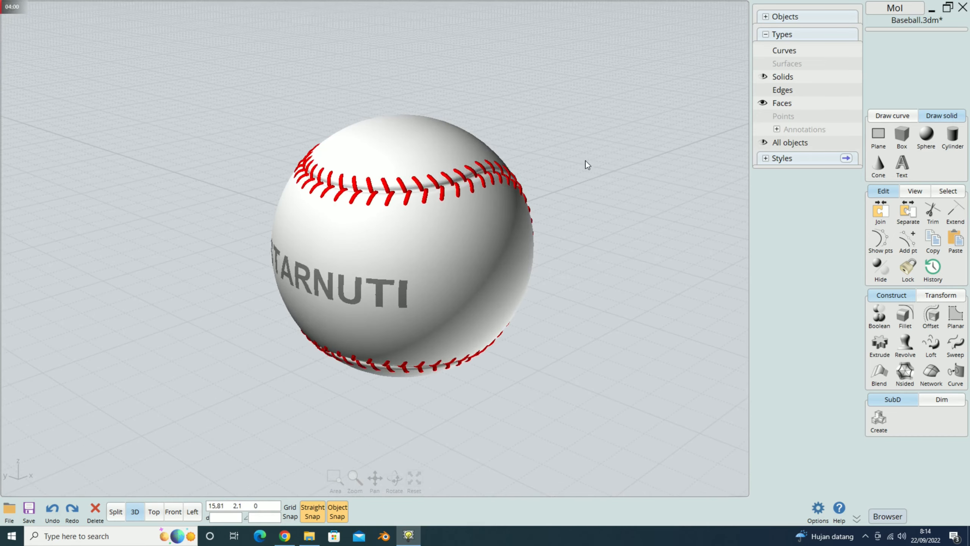
{"action": "left_click", "coordinate": [496, 239]}
{"action": "scroll", "coordinate": [496, 238], "scroll_direction": "down", "scroll_amount": 3}
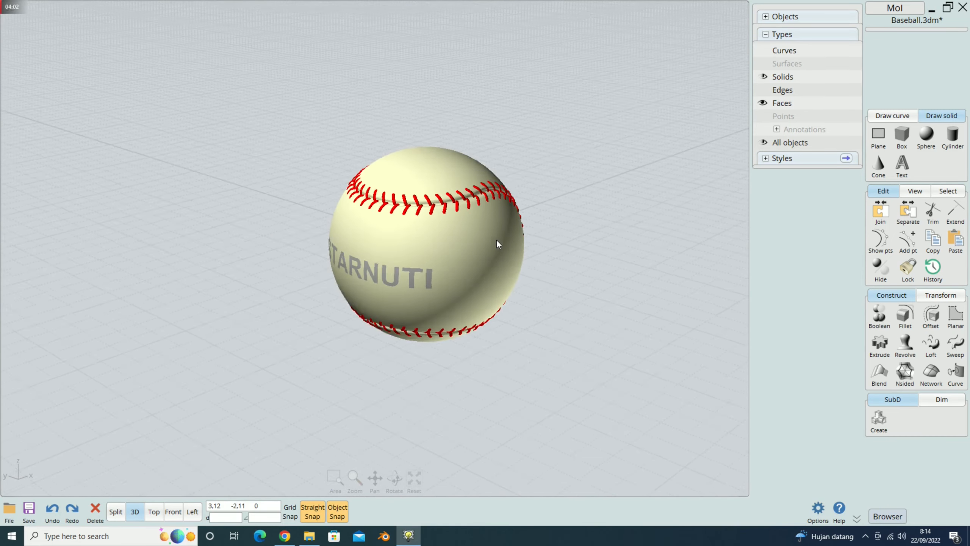
{"action": "left_click", "coordinate": [575, 326]}
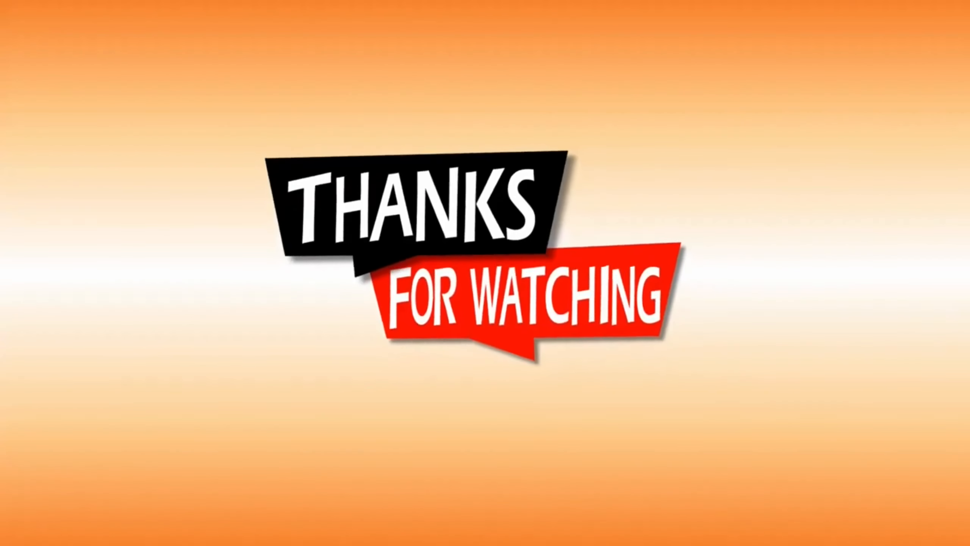